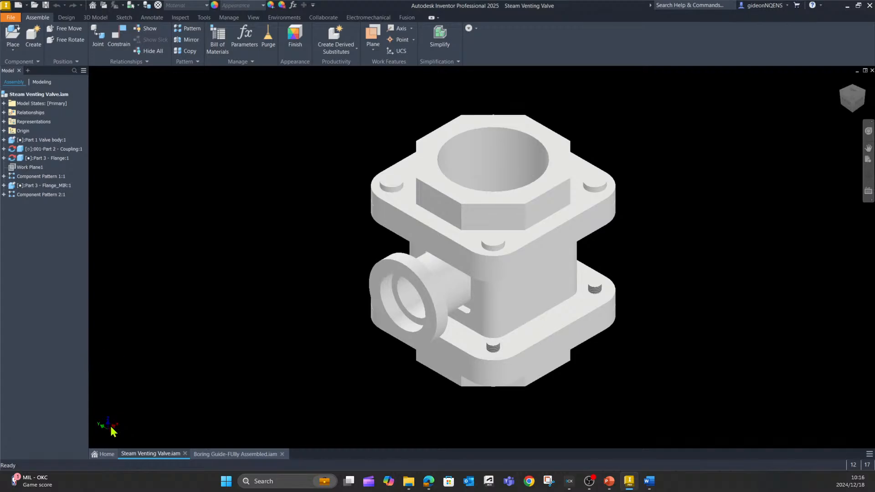
Create a new assembly from the metric Standard (mm).iam template.
{"action": "left_click", "coordinate": [106, 454]}
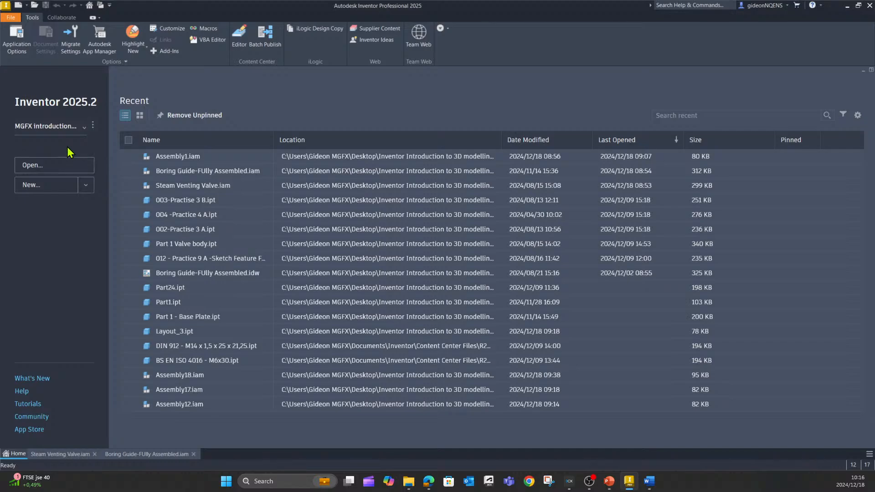
{"action": "left_click", "coordinate": [88, 186]}
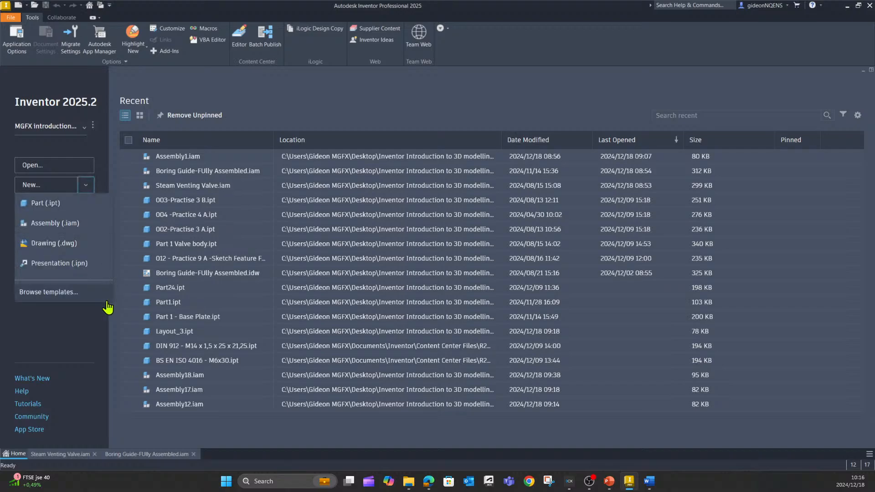
{"action": "left_click", "coordinate": [57, 296]}
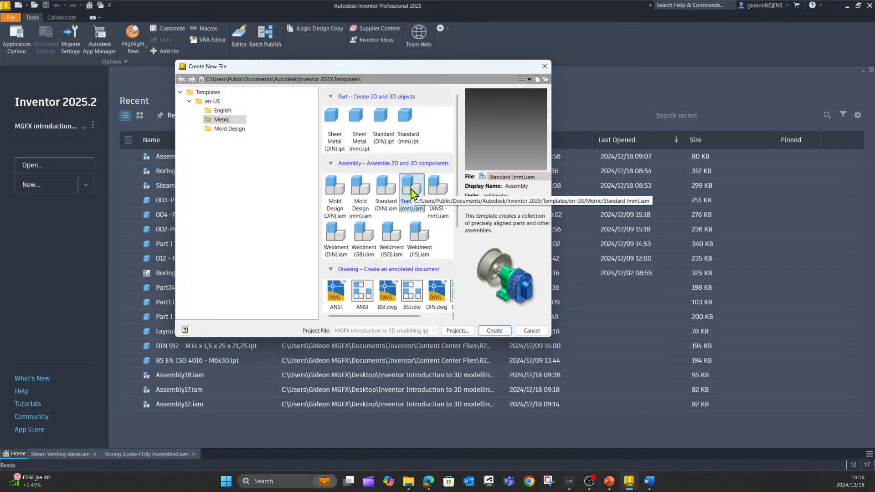
{"action": "double_click", "coordinate": [411, 189]}
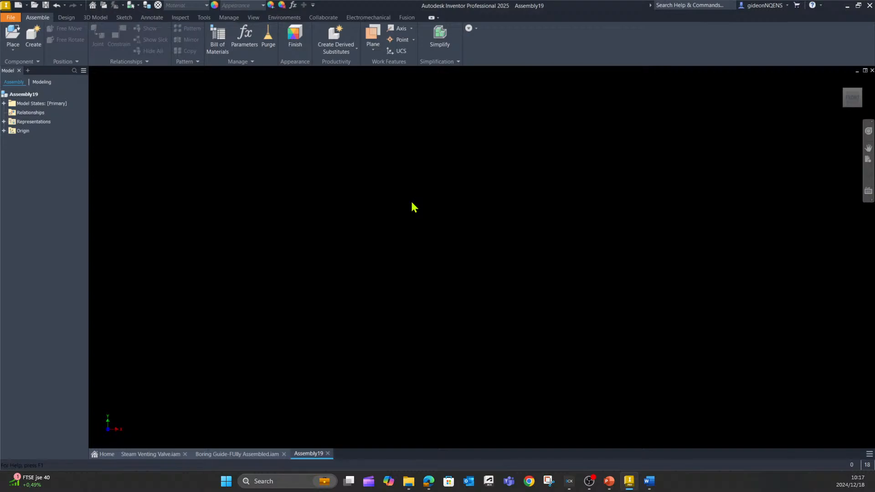
Start making a layout for the assembly and name it Layout-Design Web.
{"action": "left_click", "coordinate": [39, 62]}
{"action": "left_click", "coordinate": [35, 83]}
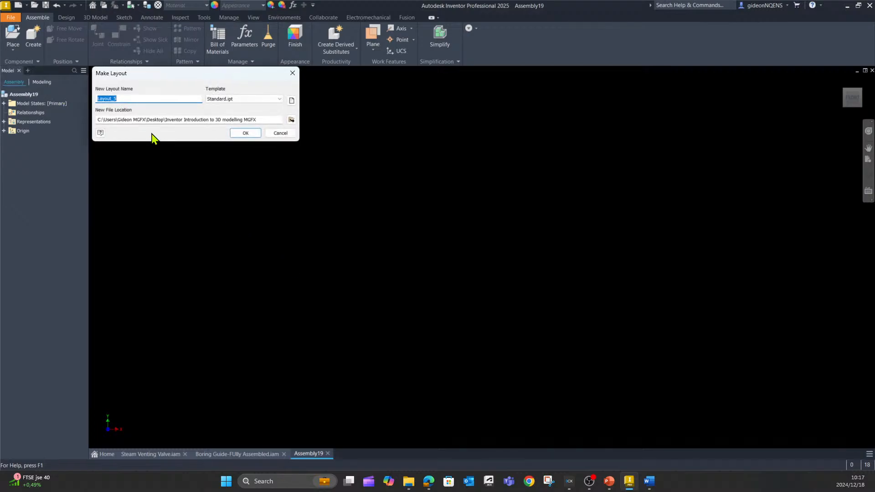
{"action": "type", "text": "Layout-Design Web"}
{"action": "left_click", "coordinate": [291, 101]}
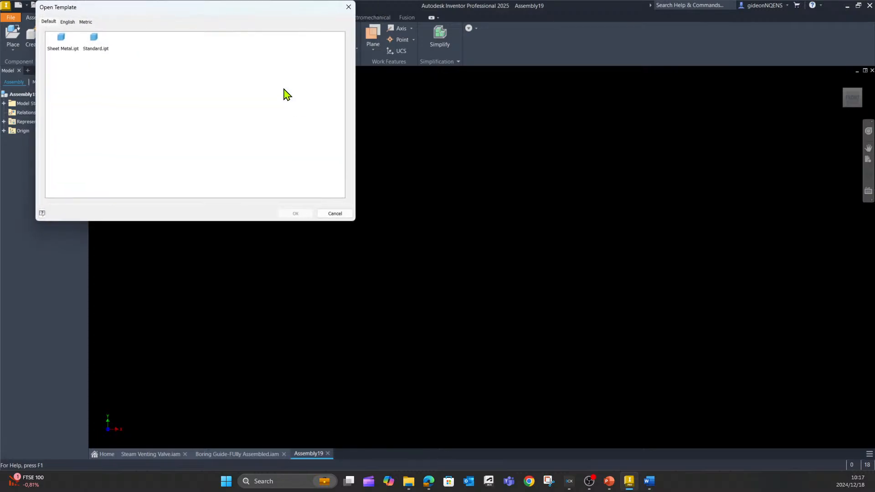
{"action": "left_click", "coordinate": [349, 7]}
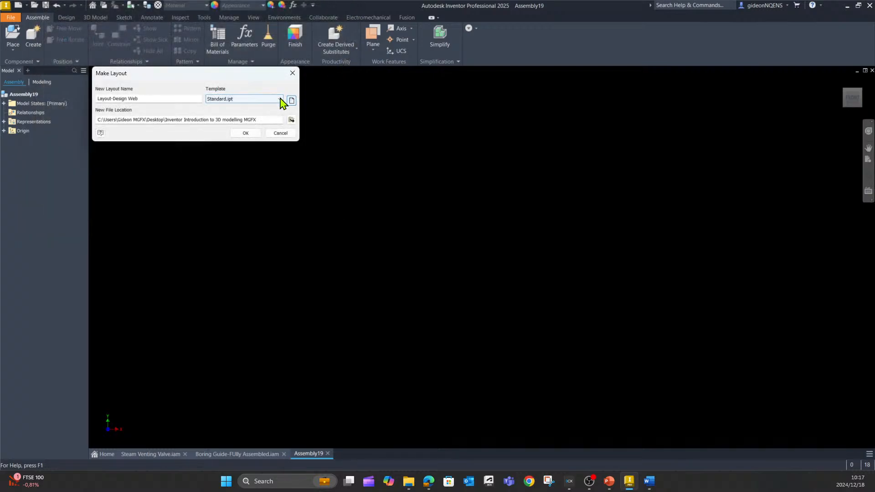
{"action": "left_click", "coordinate": [279, 100]}
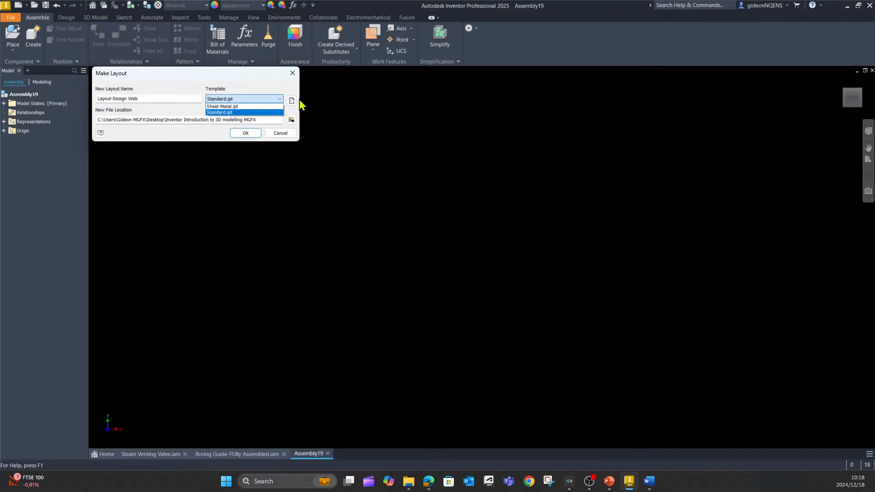
{"action": "left_click", "coordinate": [293, 101]}
Set the layout's template to the metric Standard (mm).ipt and create the layout part.
{"action": "left_click", "coordinate": [291, 101]}
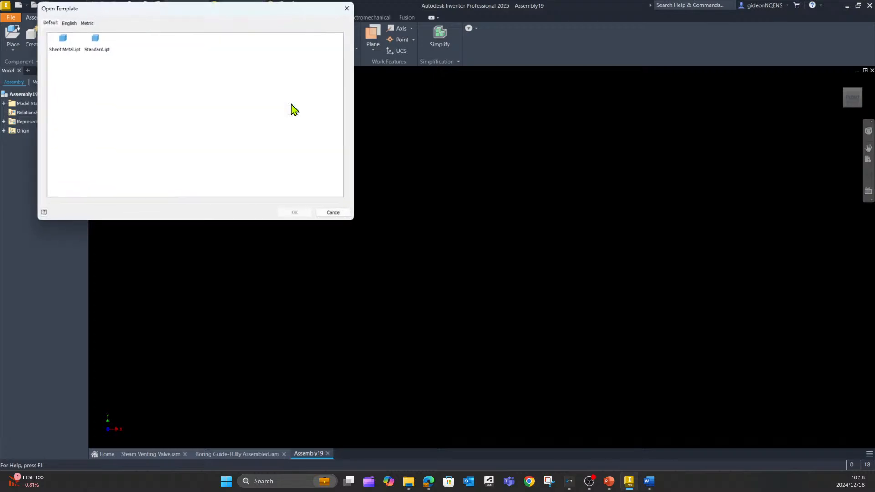
{"action": "left_click", "coordinate": [88, 23]}
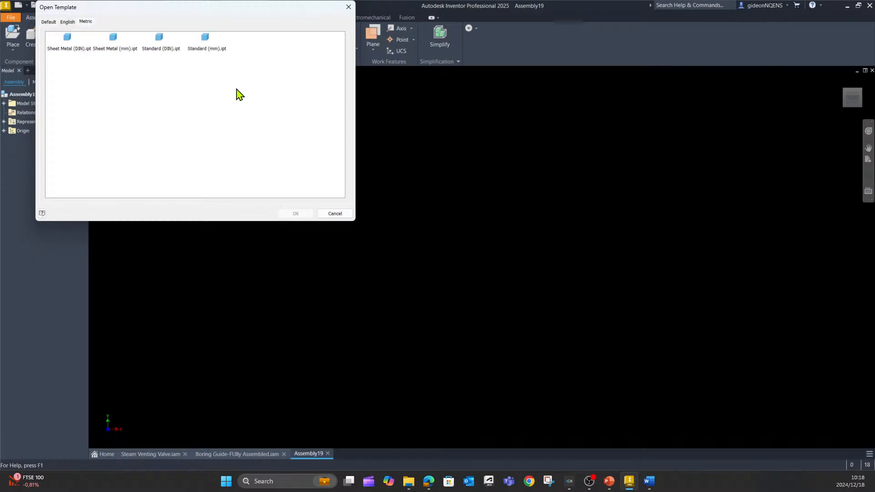
{"action": "left_click", "coordinate": [205, 44]}
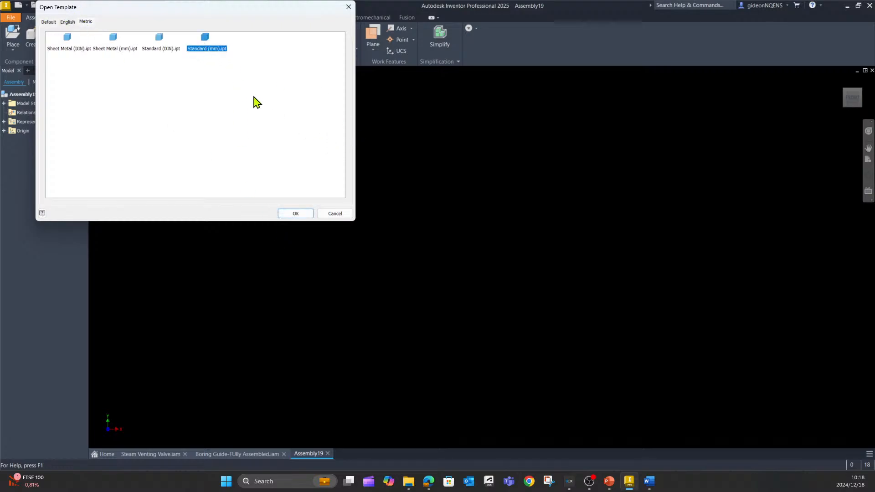
{"action": "left_click", "coordinate": [295, 214]}
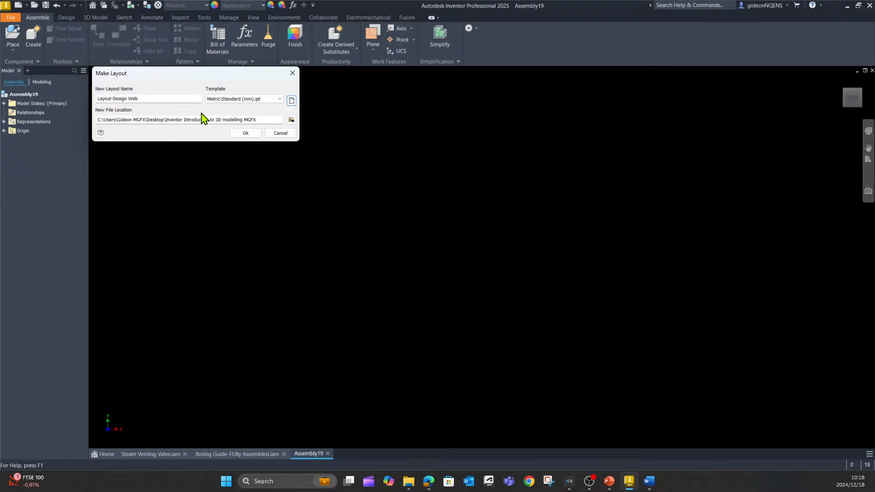
{"action": "left_click", "coordinate": [245, 136]}
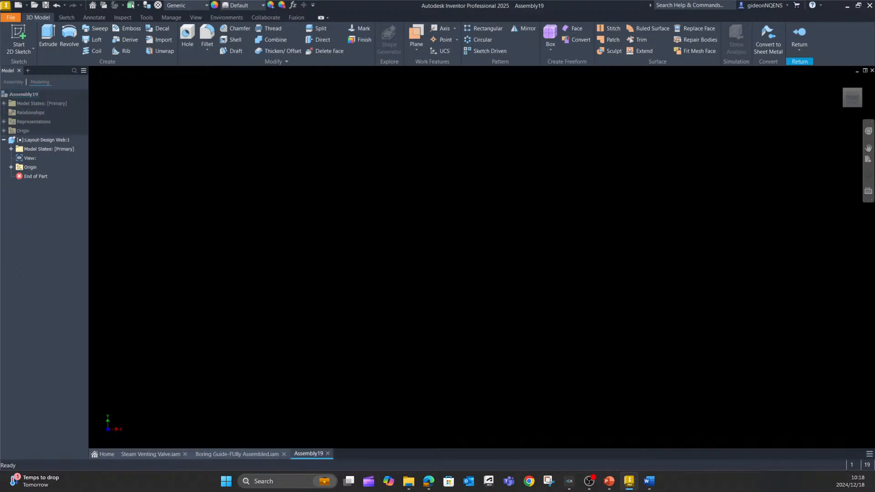
Start a 2D sketch on the XY plane and draw a 20 by 20 mm square with one corner at the origin, extending up and left.
{"action": "left_click", "coordinate": [19, 31]}
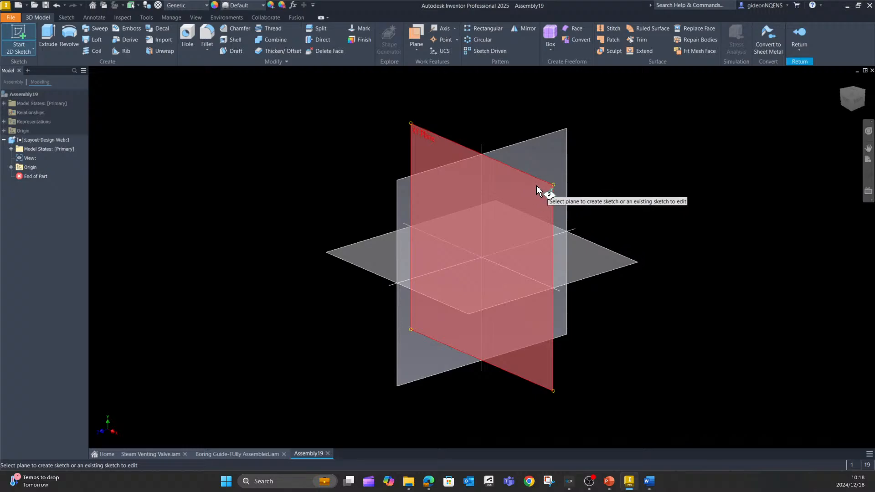
{"action": "left_click", "coordinate": [527, 183]}
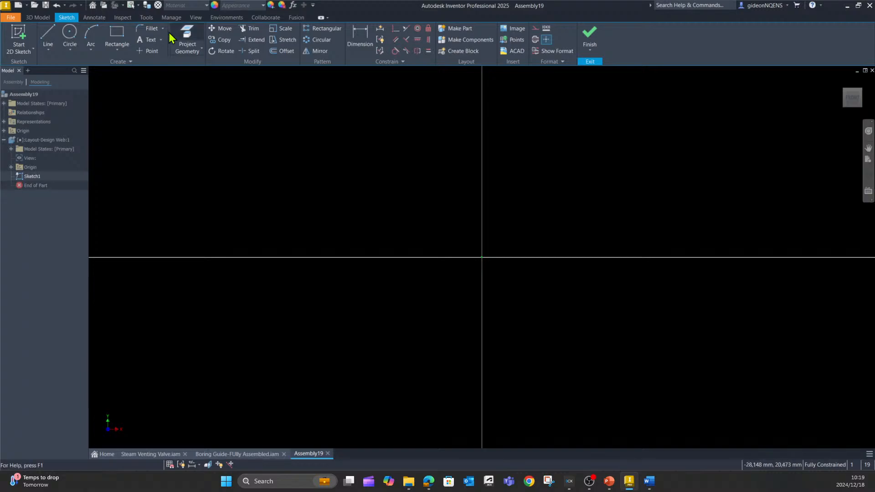
{"action": "left_click", "coordinate": [116, 34]}
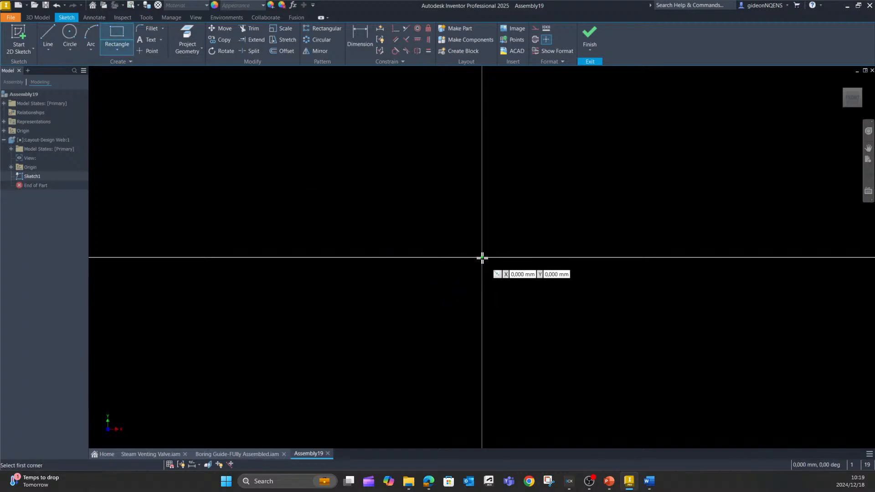
{"action": "left_click", "coordinate": [482, 258]}
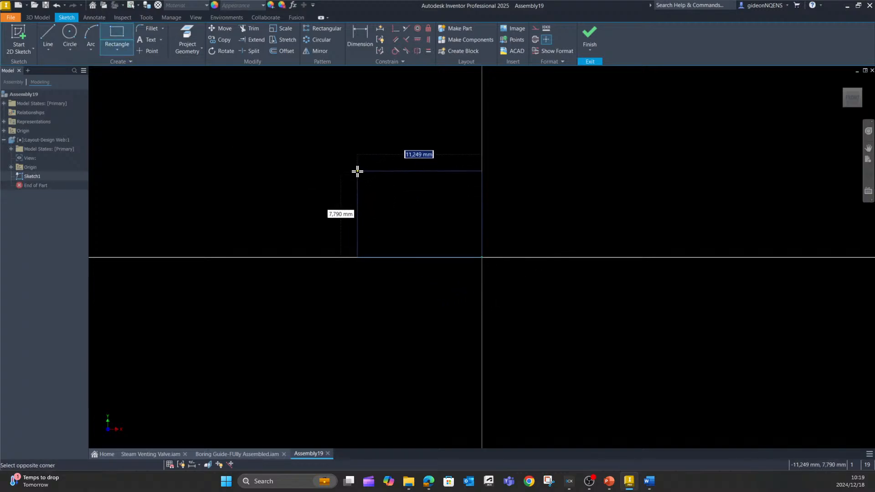
{"action": "type", "text": "20"}
{"action": "key", "text": "Tab"}
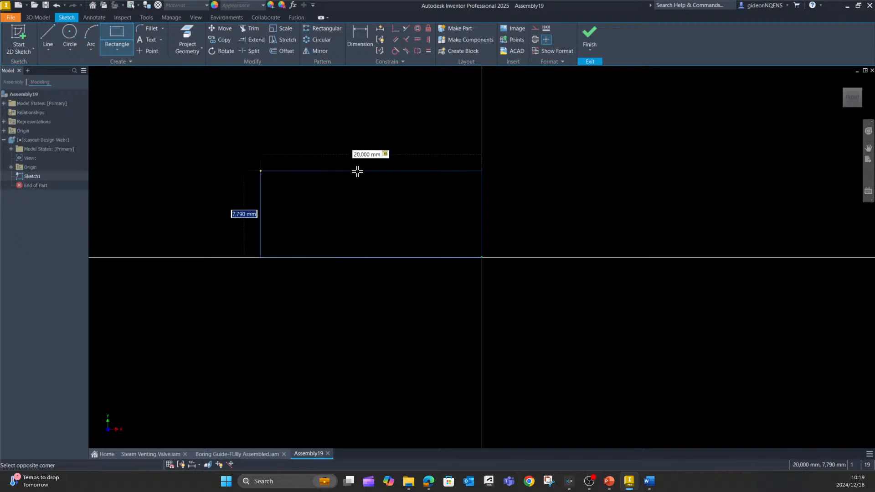
{"action": "type", "text": "20"}
{"action": "key", "text": "Return"}
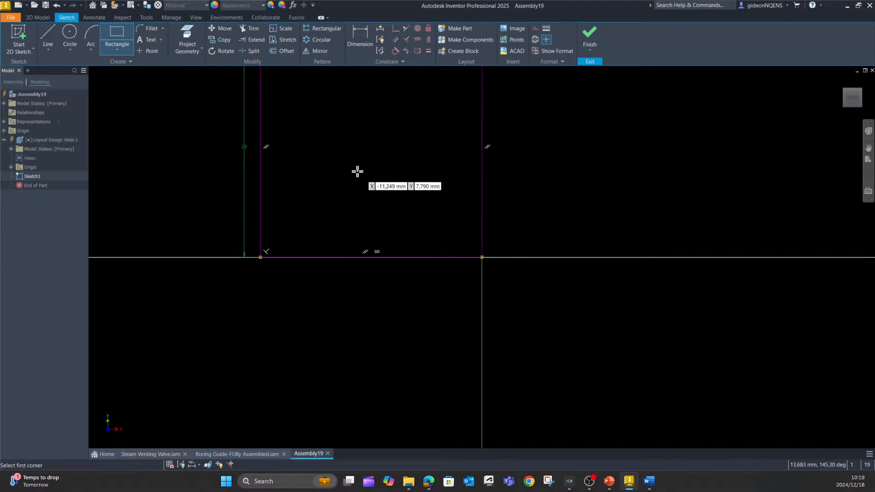
Draw a separate horizontal rectangle 20 mm wide and 5 mm high to the right of the square, and update the model.
{"action": "scroll", "coordinate": [291, 349], "scroll_direction": "down", "scroll_amount": 3}
{"action": "scroll", "coordinate": [357, 351], "scroll_direction": "up", "scroll_amount": 3}
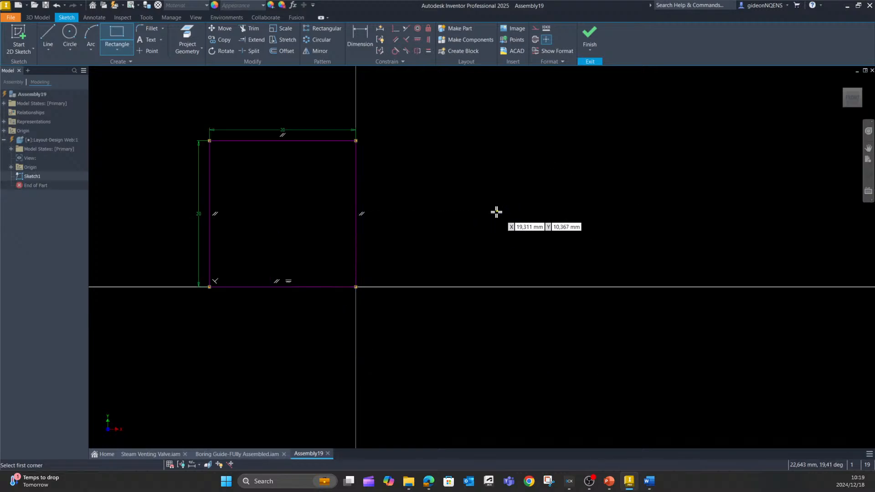
{"action": "left_click", "coordinate": [463, 228]}
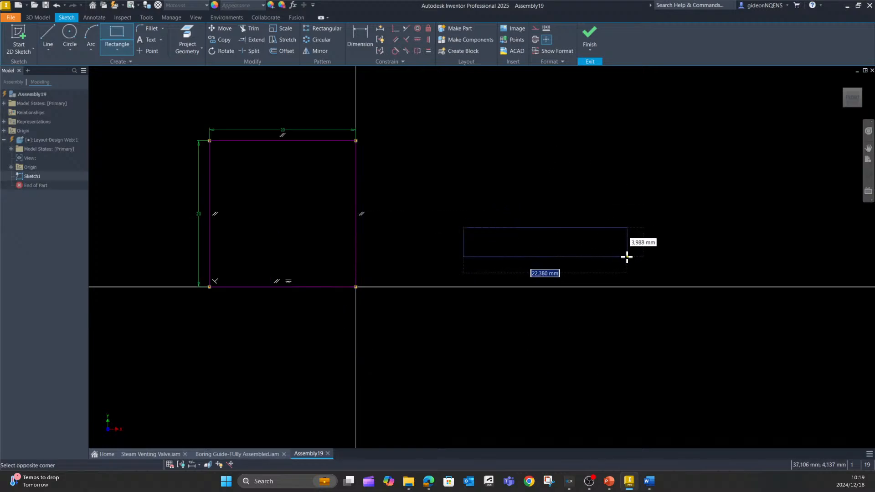
{"action": "type", "text": "20"}
{"action": "key", "text": "Tab"}
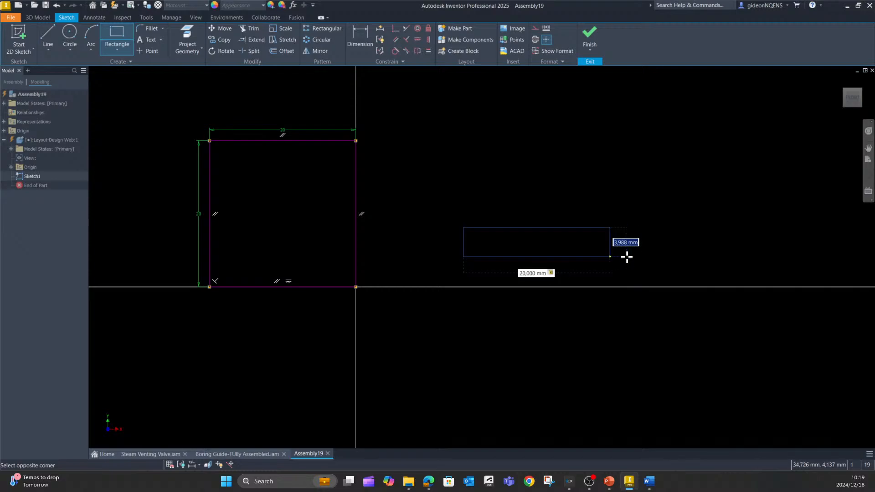
{"action": "type", "text": "5"}
{"action": "key", "text": "Return"}
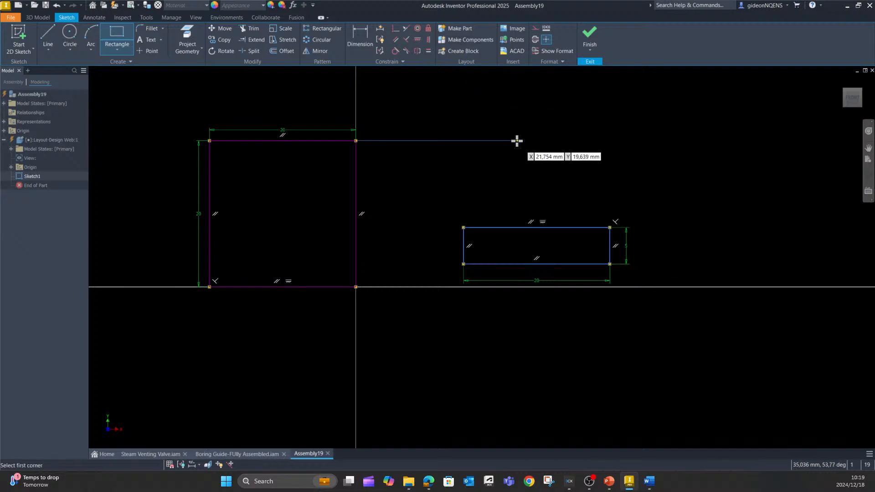
{"action": "key", "text": "Escape"}
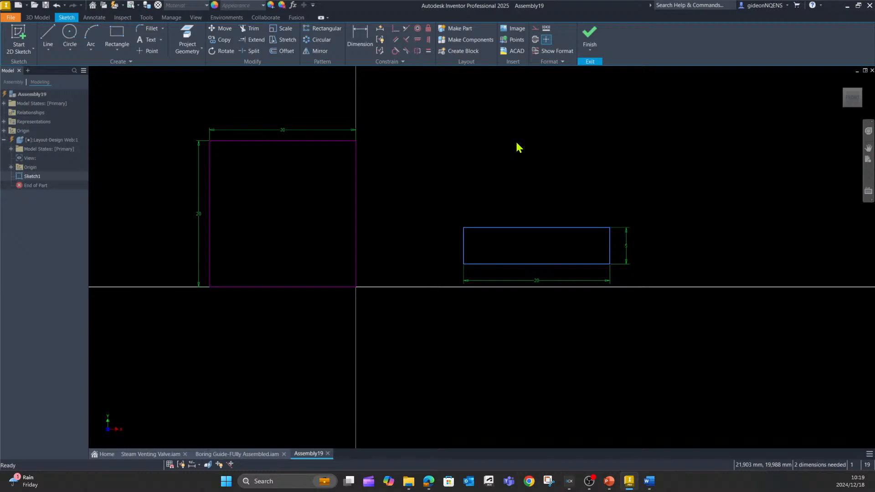
{"action": "left_click", "coordinate": [115, 5]}
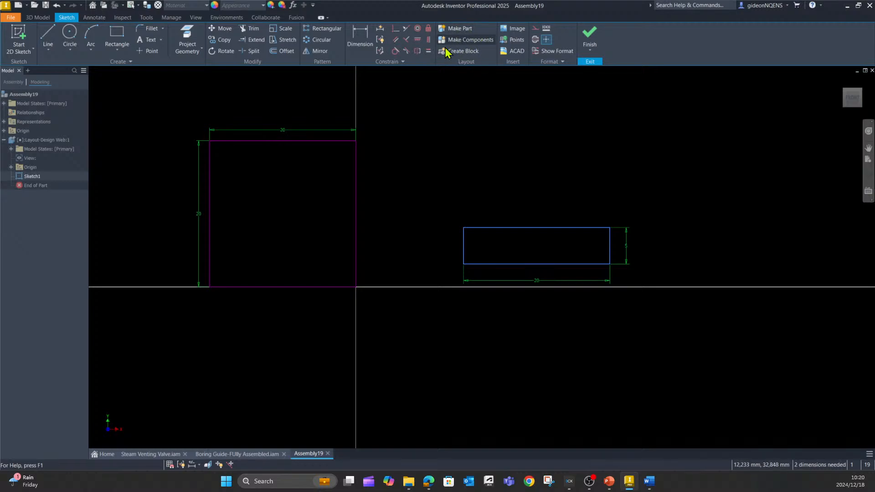
{"action": "right_click", "coordinate": [676, 41]}
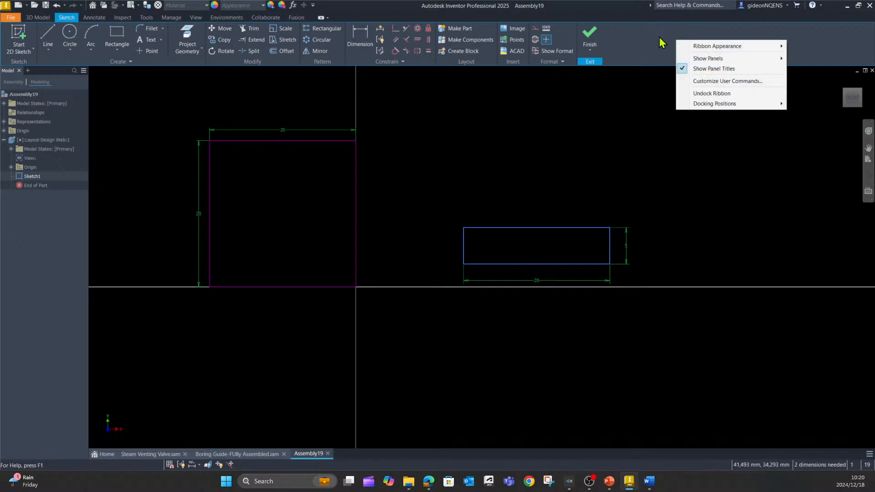
{"action": "mouse_move", "coordinate": [727, 62]}
{"action": "left_click", "coordinate": [500, 95]}
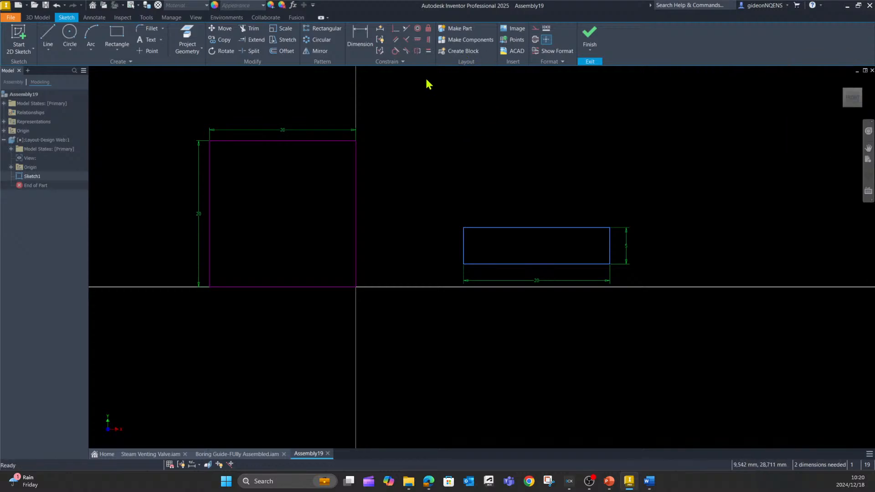
Create a sketch block from the 20 by 20 mm square, keeping the default block name.
{"action": "left_click", "coordinate": [460, 54]}
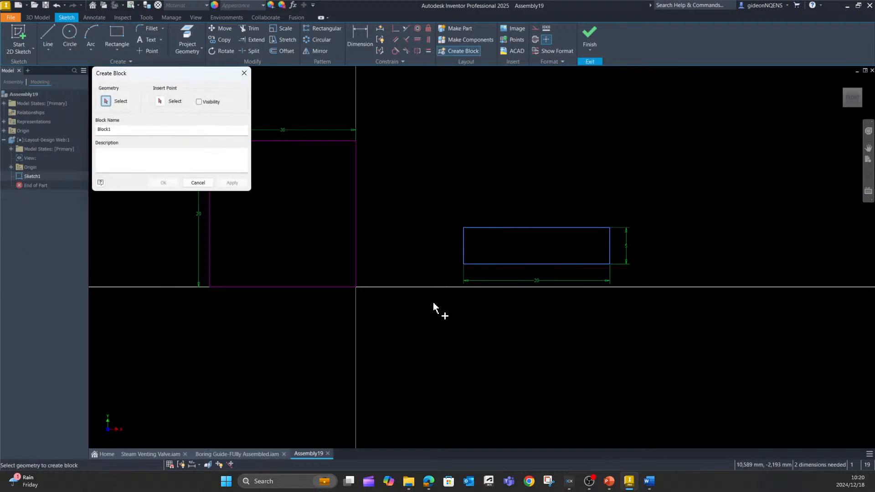
{"action": "left_click_drag", "start_coordinate": [189, 83], "coordinate": [618, 89]}
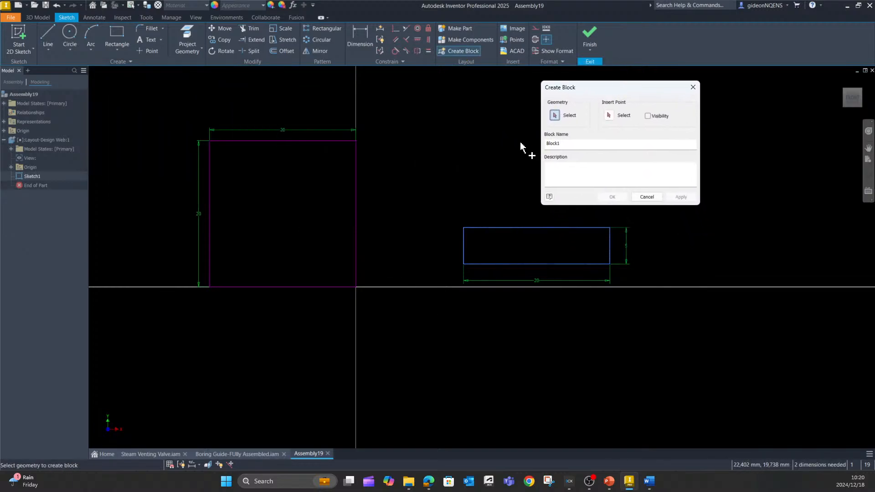
{"action": "left_click_drag", "start_coordinate": [393, 101], "coordinate": [136, 340]}
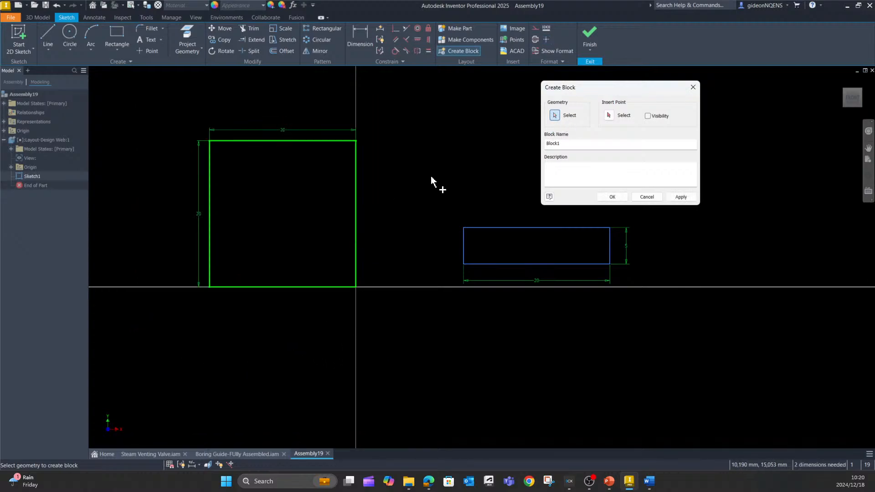
{"action": "double_click", "coordinate": [565, 143]}
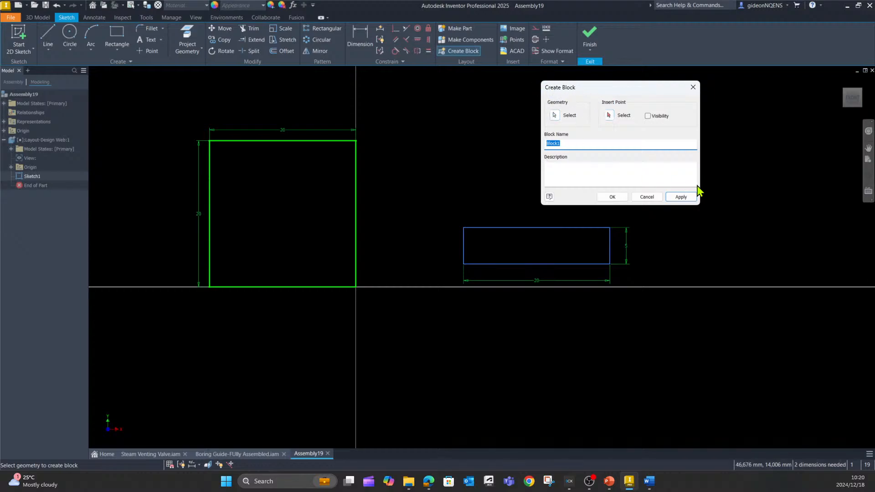
{"action": "left_click", "coordinate": [682, 199]}
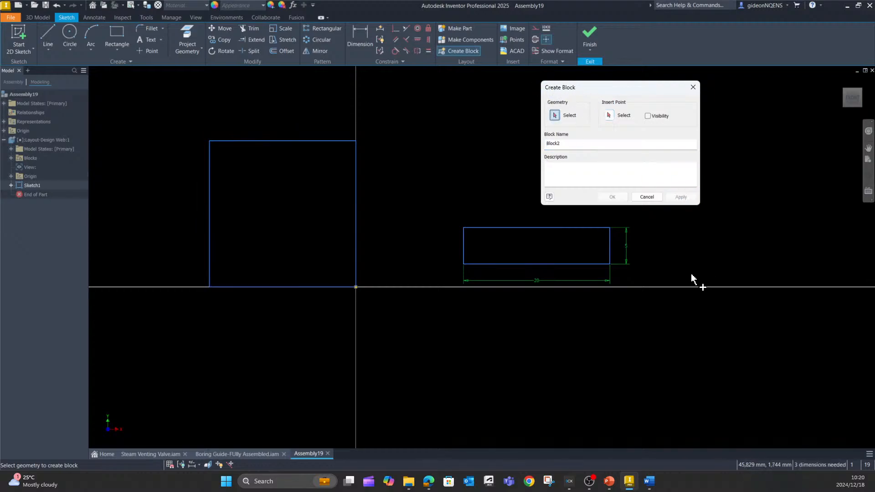
Create a second sketch block from the 20 by 5 mm rectangle and finish creating blocks.
{"action": "left_click_drag", "start_coordinate": [642, 220], "coordinate": [413, 307]}
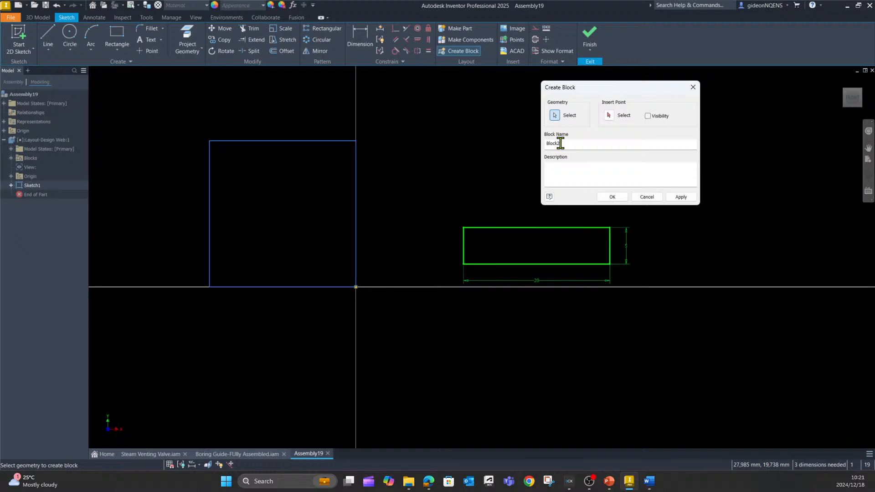
{"action": "left_click", "coordinate": [681, 197]}
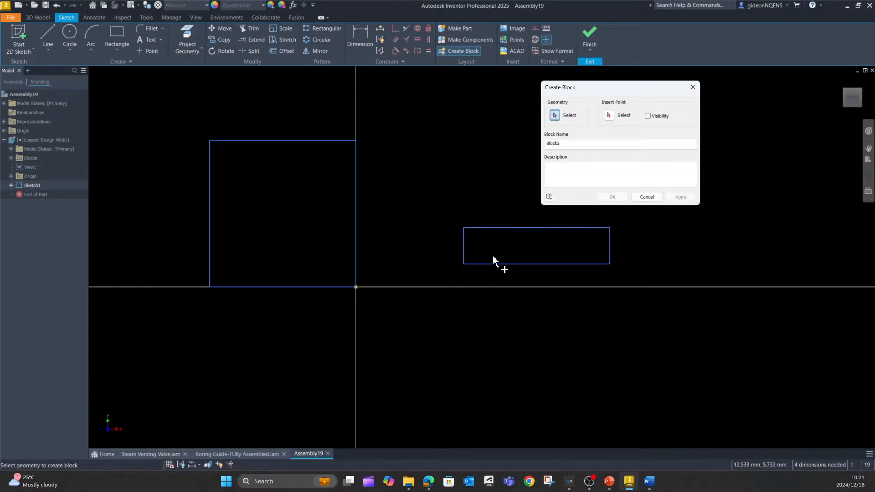
{"action": "left_click", "coordinate": [693, 87]}
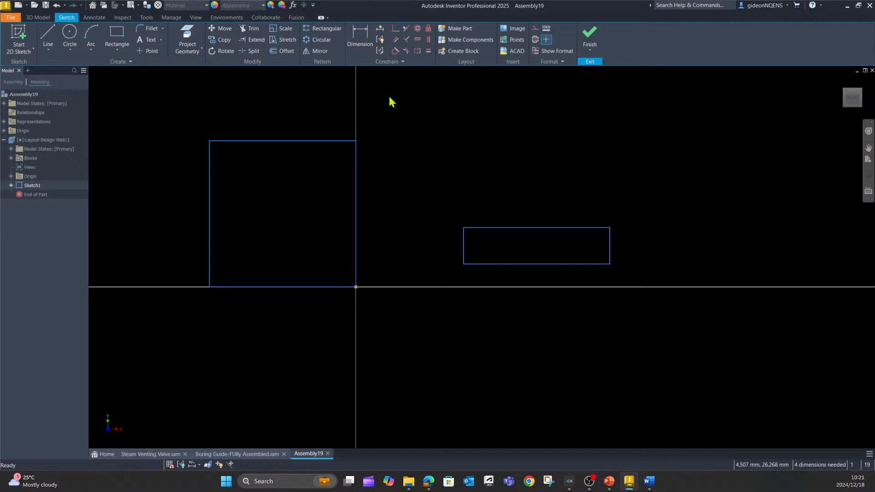
Apply a vertical constraint to the square block's right edge and update the model.
{"action": "left_click", "coordinate": [428, 40]}
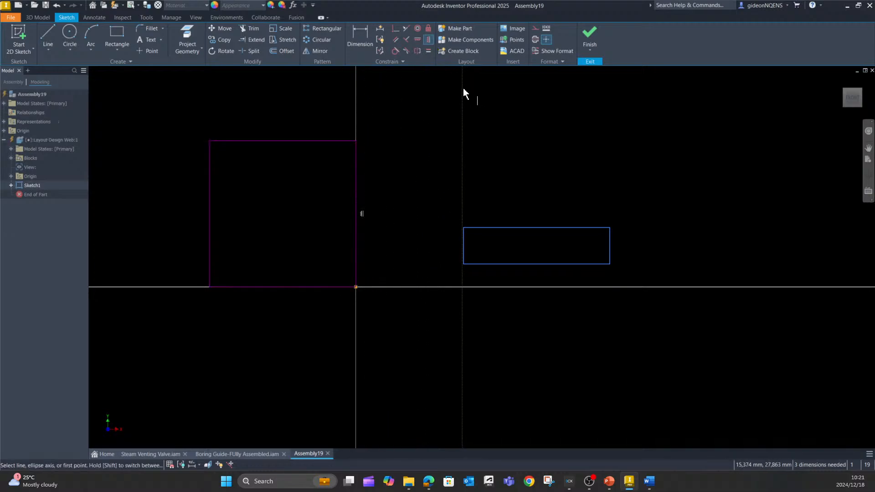
{"action": "key", "text": "Escape"}
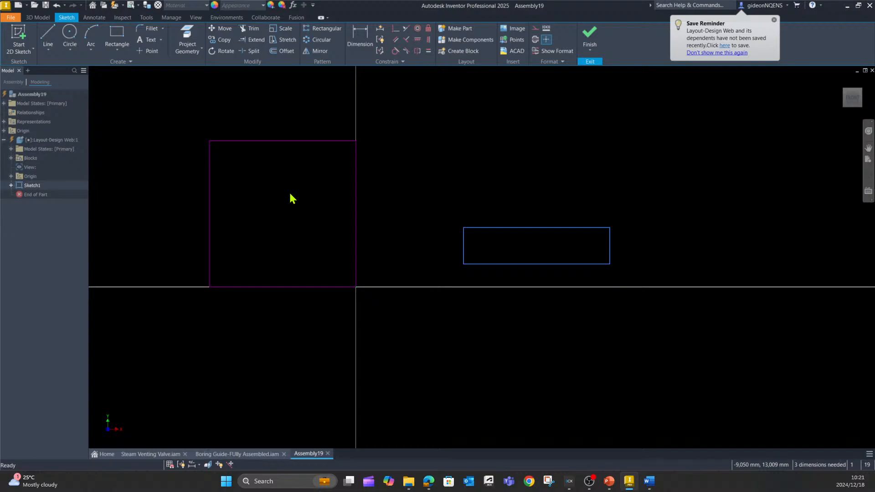
{"action": "left_click", "coordinate": [114, 6]}
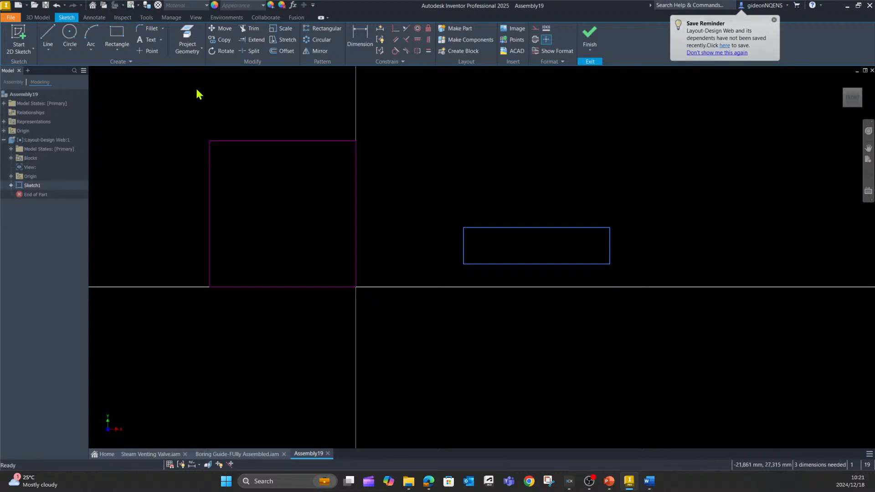
Make the rectangle's upper-left corner coincident with the midpoint of the square's right edge and constrain the rectangle's top edge horizontal.
{"action": "left_click", "coordinate": [395, 29]}
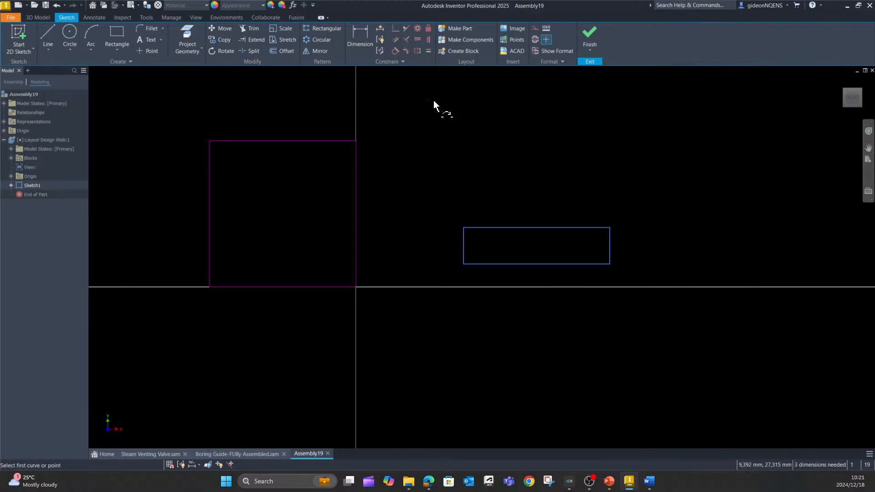
{"action": "left_click", "coordinate": [465, 228]}
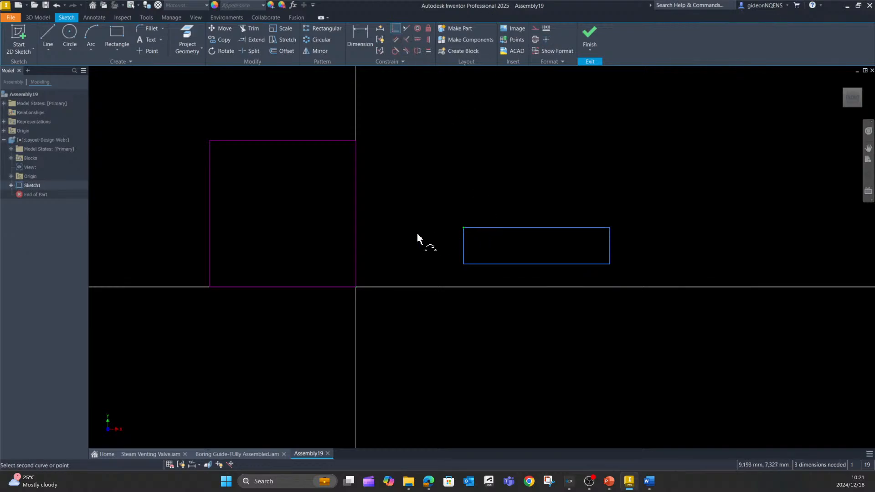
{"action": "left_click", "coordinate": [356, 214]}
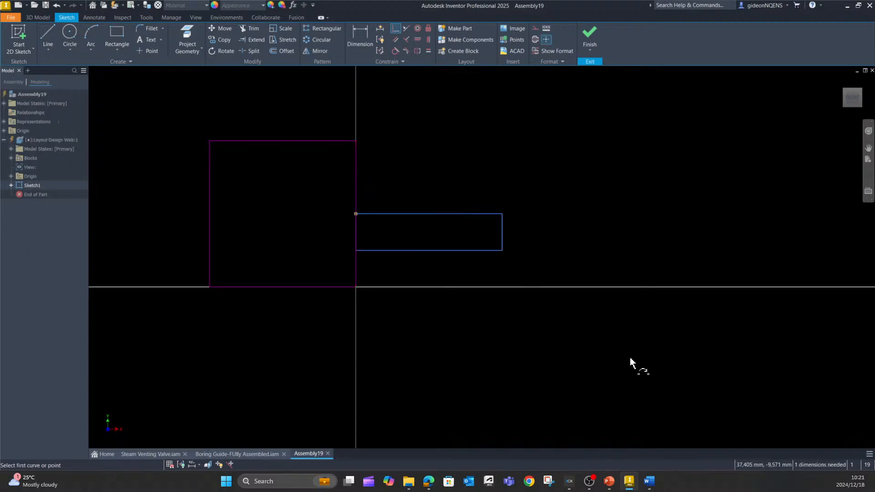
{"action": "left_click", "coordinate": [415, 40]}
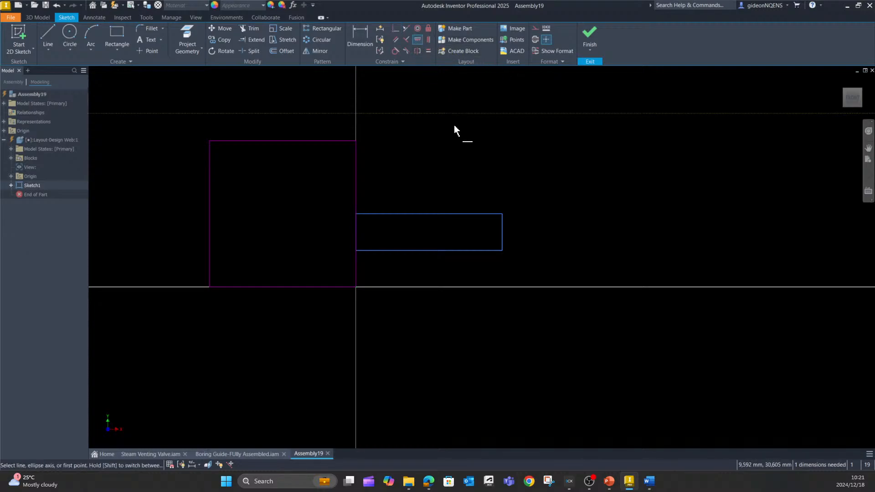
{"action": "left_click", "coordinate": [458, 214]}
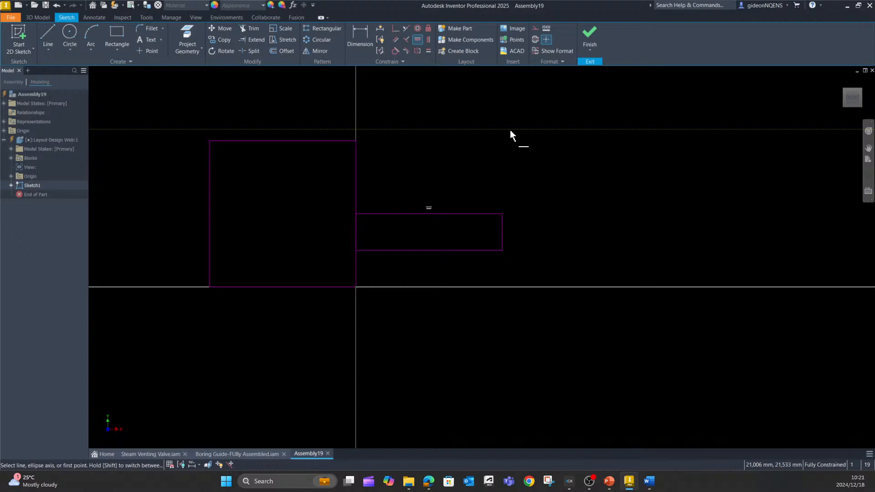
{"action": "key", "text": "Escape"}
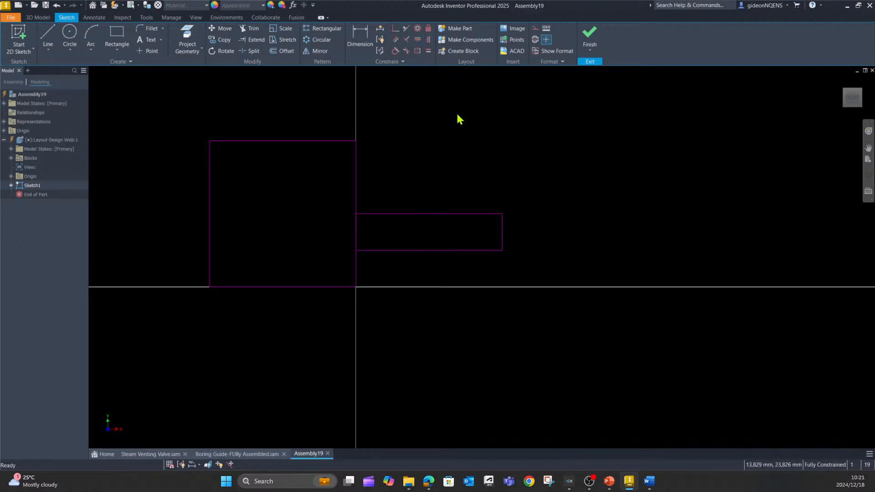
Start Make Part from the layout sketch and save the assembly as Assembly19 together with its dependent files.
{"action": "left_click", "coordinate": [459, 29]}
{"action": "left_click", "coordinate": [458, 261]}
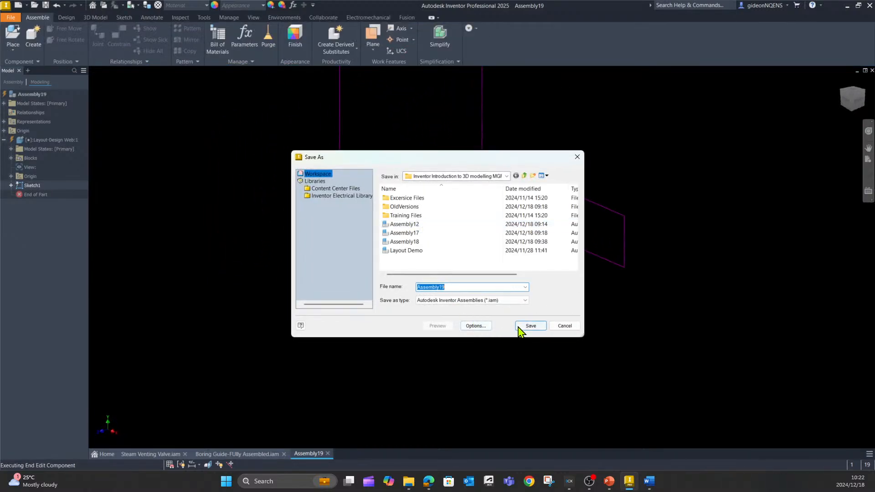
{"action": "left_click", "coordinate": [526, 327]}
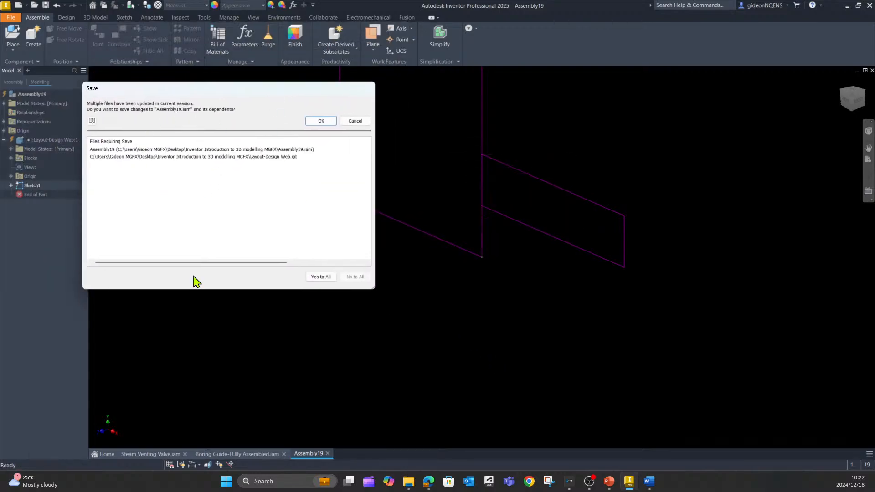
{"action": "left_click", "coordinate": [321, 121]}
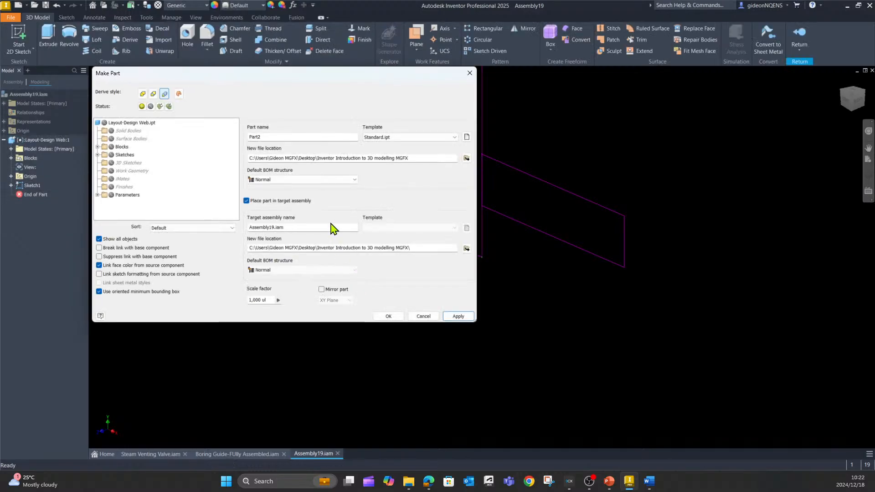
{"action": "left_click_drag", "start_coordinate": [304, 81], "coordinate": [319, 107]}
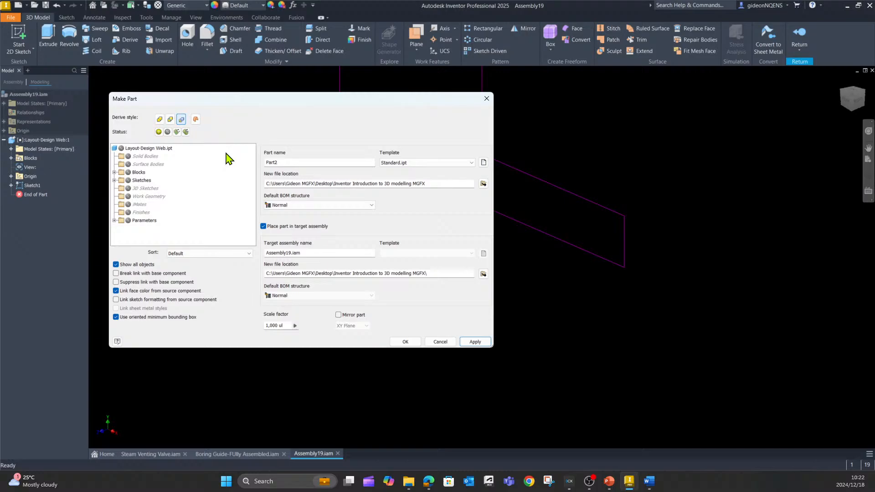
{"action": "left_click", "coordinate": [115, 181]}
{"action": "left_click", "coordinate": [128, 181]}
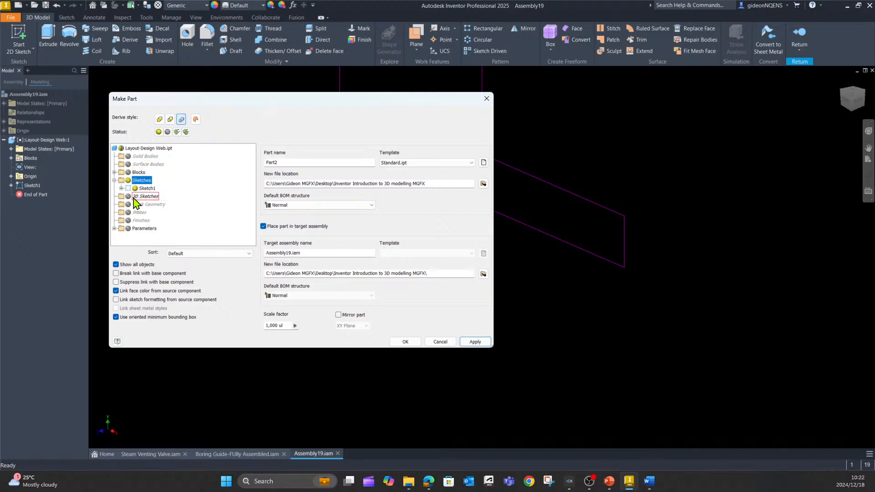
{"action": "left_click", "coordinate": [121, 188]}
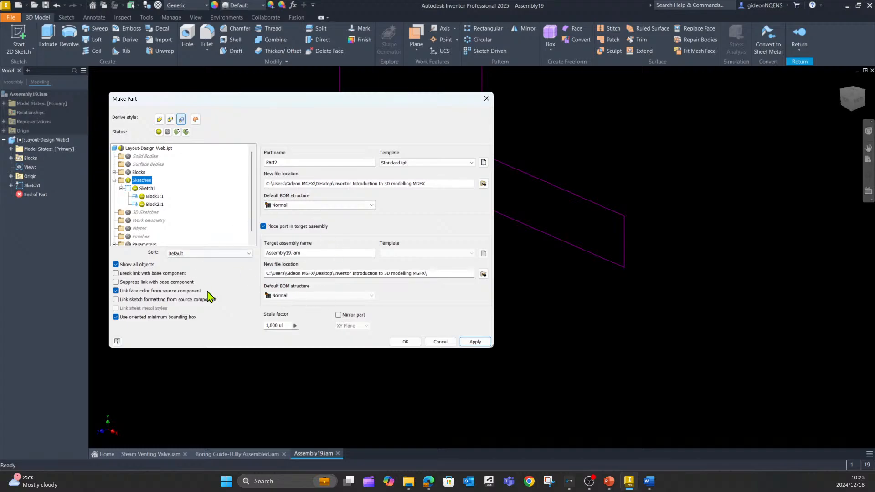
{"action": "left_click", "coordinate": [486, 99]}
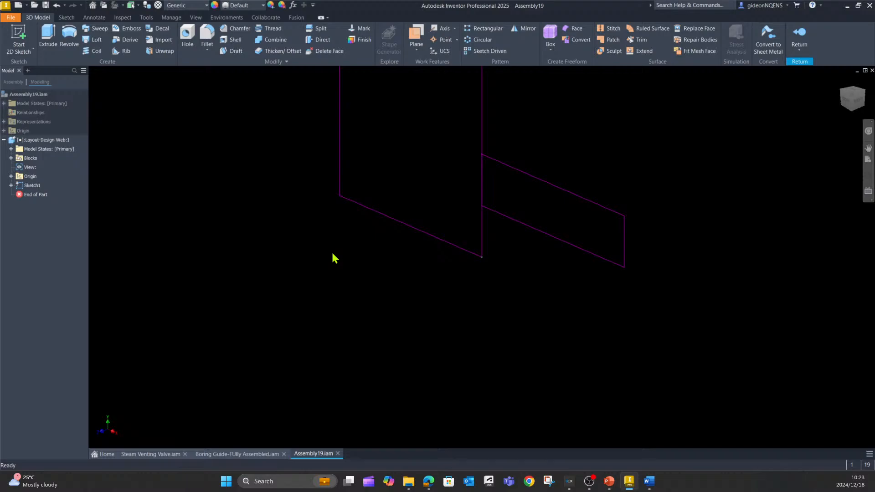
Reopen Sketch1 of the layout part and select both the square and rectangle blocks for Make Components, targeting Assembly19.iam.
{"action": "double_click", "coordinate": [29, 187]}
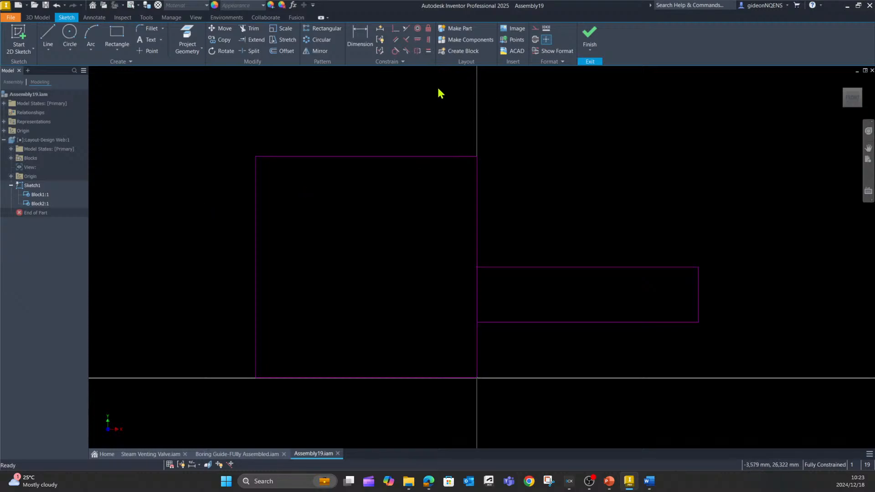
{"action": "left_click", "coordinate": [473, 41]}
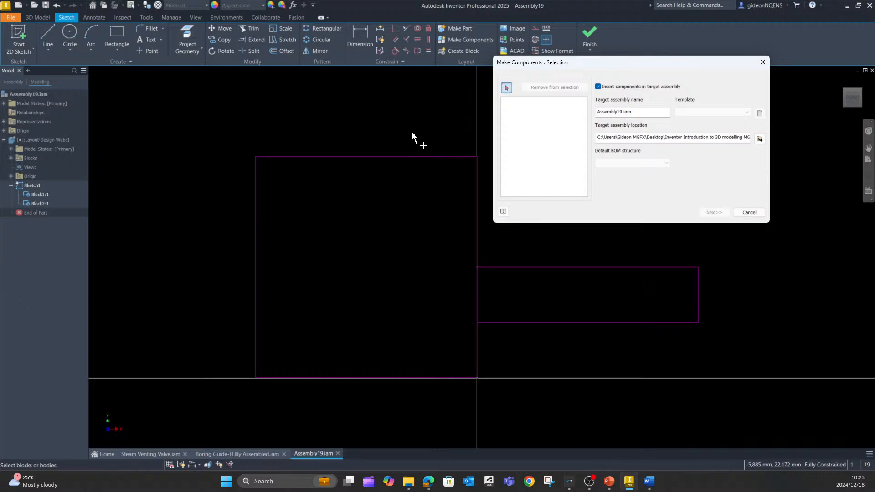
{"action": "left_click", "coordinate": [402, 158]}
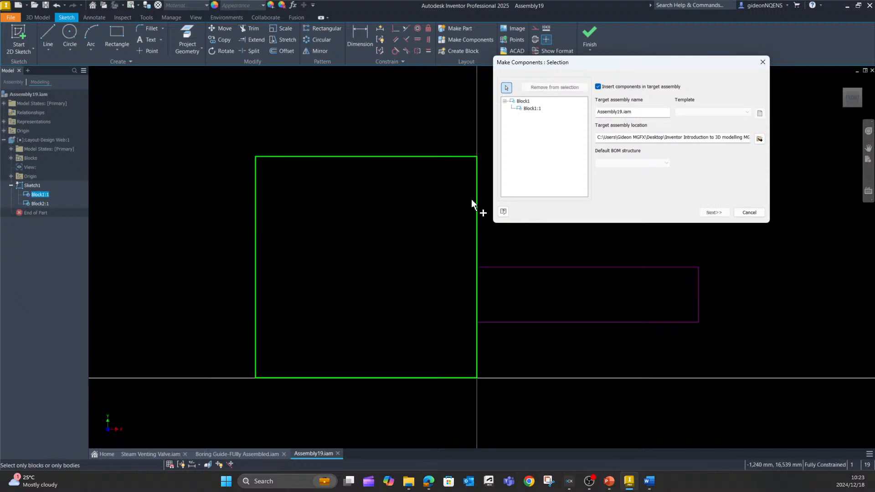
{"action": "left_click", "coordinate": [575, 268]}
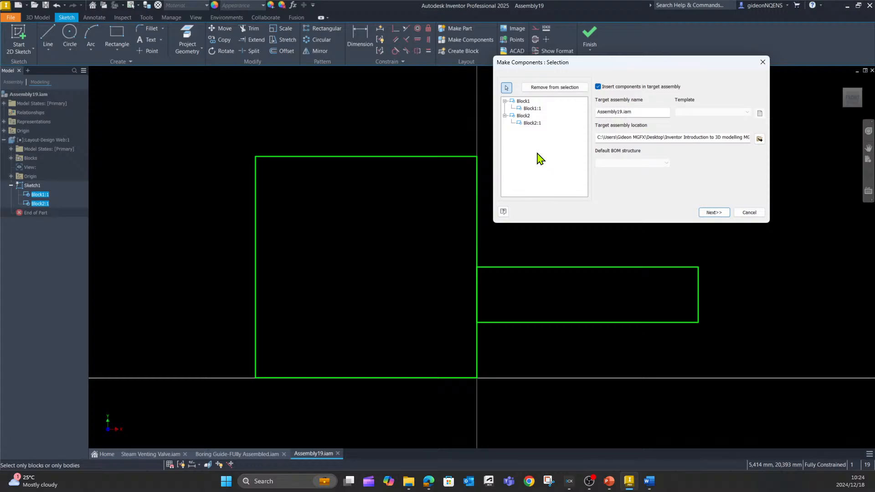
{"action": "left_click", "coordinate": [711, 213]}
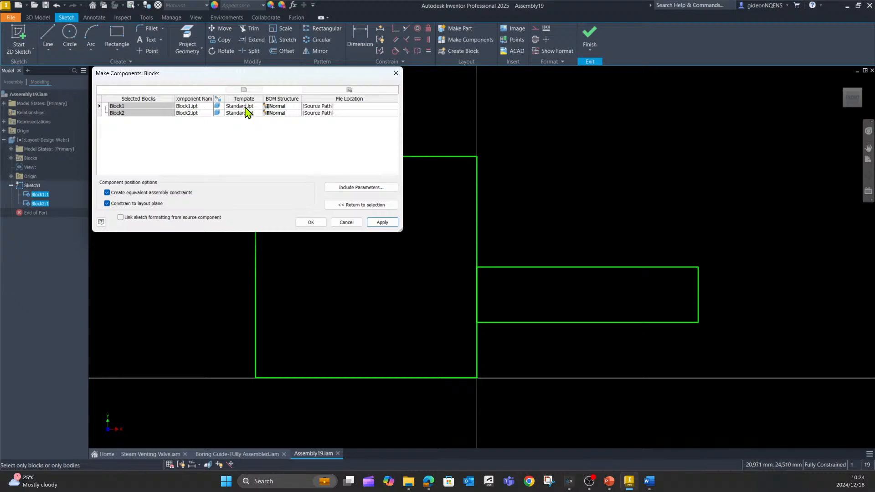
Set the template of the Block1 component to the metric Standard (mm).ipt.
{"action": "left_click", "coordinate": [245, 107]}
{"action": "left_click", "coordinate": [245, 119]}
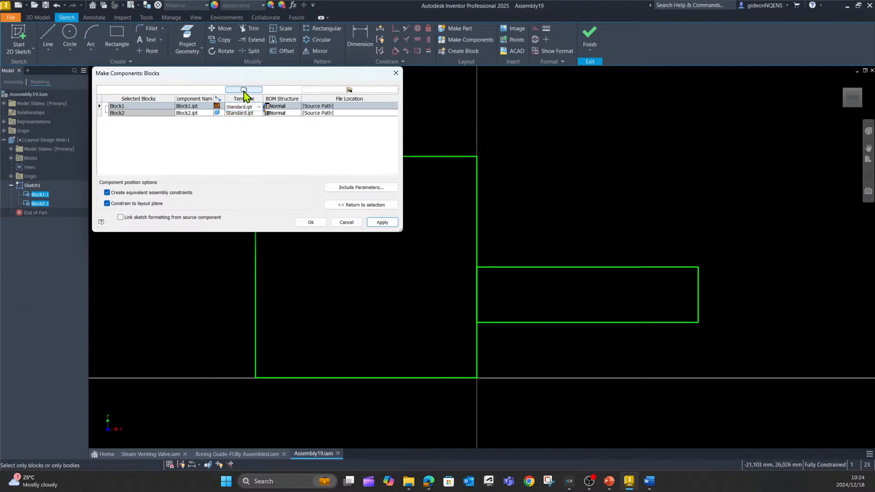
{"action": "left_click", "coordinate": [244, 90]}
{"action": "left_click", "coordinate": [138, 60]}
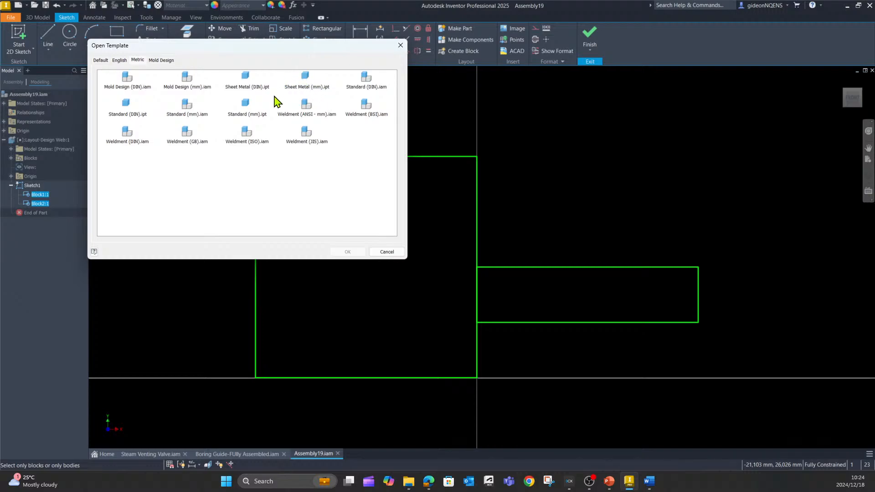
{"action": "left_click", "coordinate": [250, 110]}
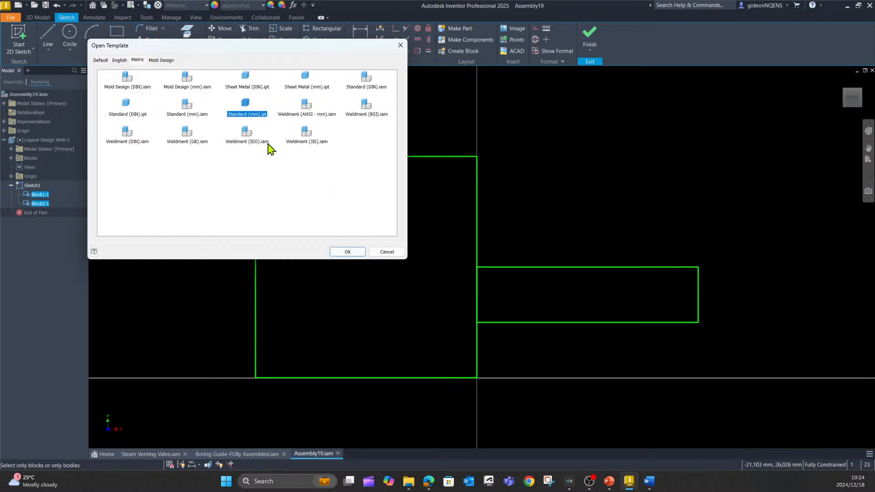
{"action": "left_click", "coordinate": [348, 252]}
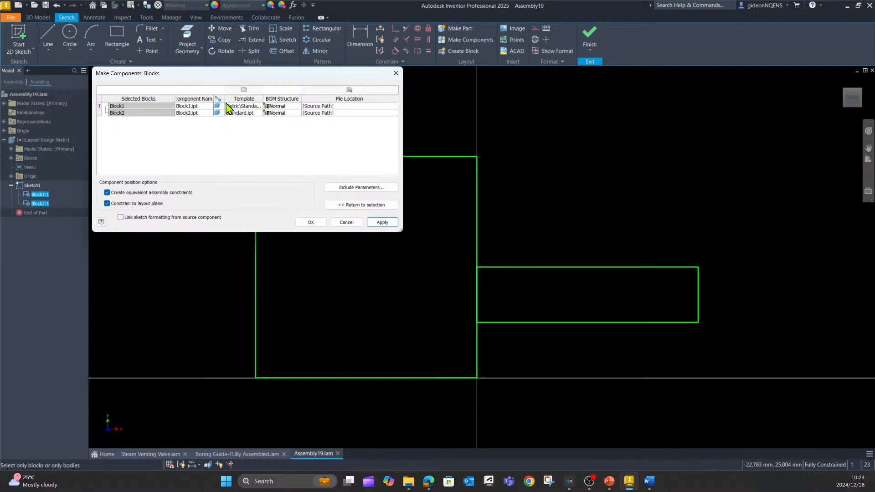
Set the Block2 component's template to the metric Standard (mm).ipt and create both components with equivalent assembly constraints.
{"action": "left_click", "coordinate": [244, 114]}
{"action": "left_click", "coordinate": [244, 90]}
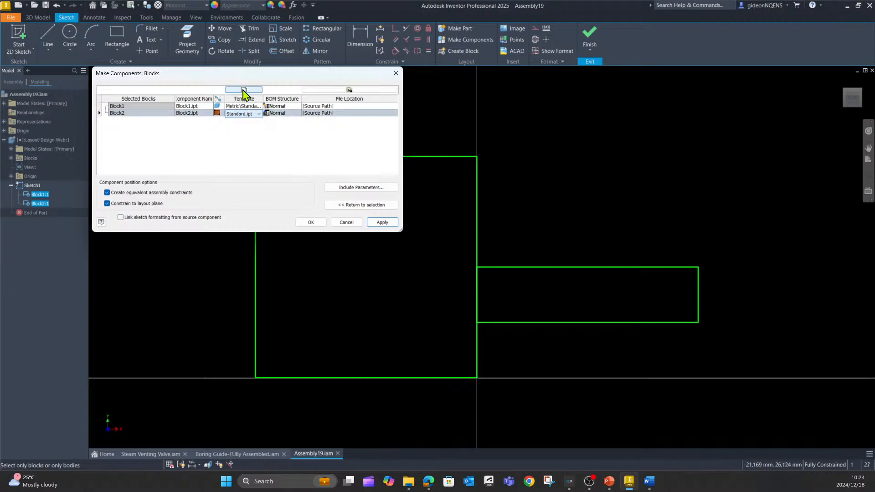
{"action": "left_click", "coordinate": [247, 91]}
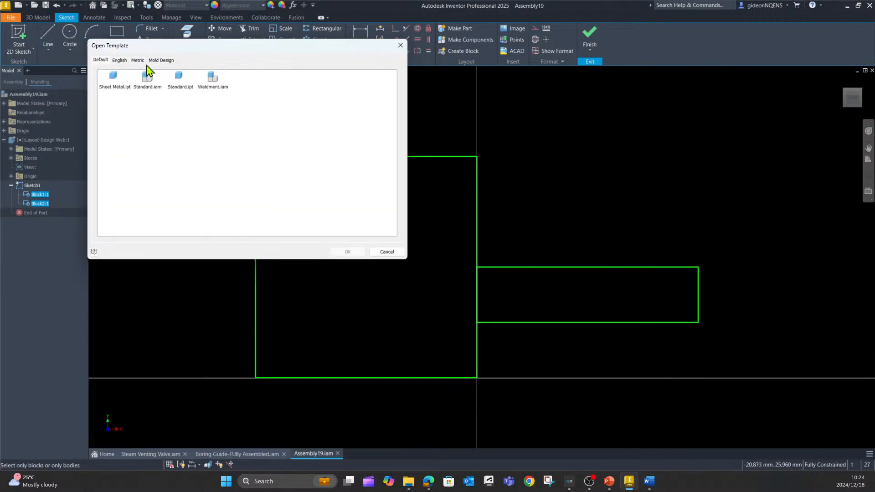
{"action": "left_click", "coordinate": [138, 60]}
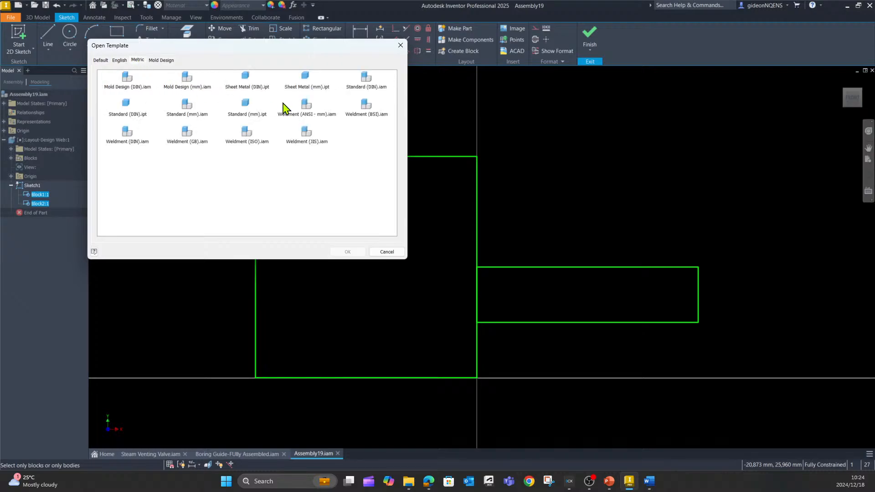
{"action": "left_click", "coordinate": [247, 106]}
{"action": "left_click", "coordinate": [355, 254]}
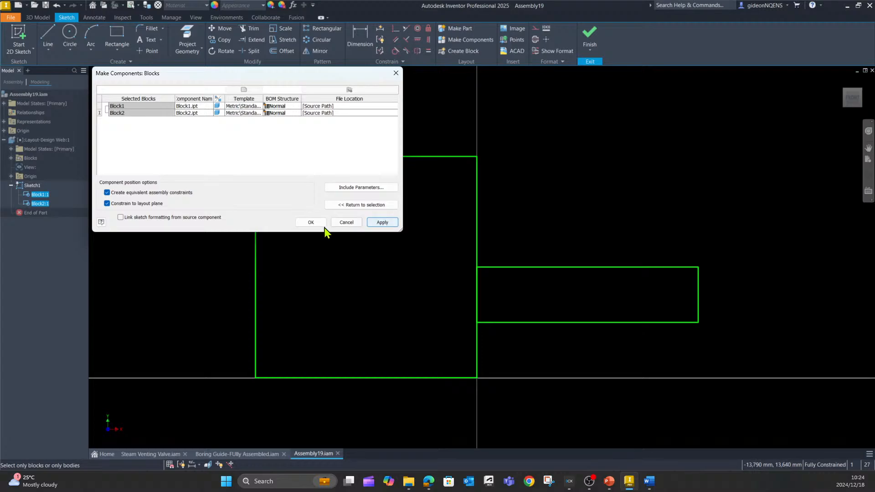
{"action": "left_click", "coordinate": [312, 223]}
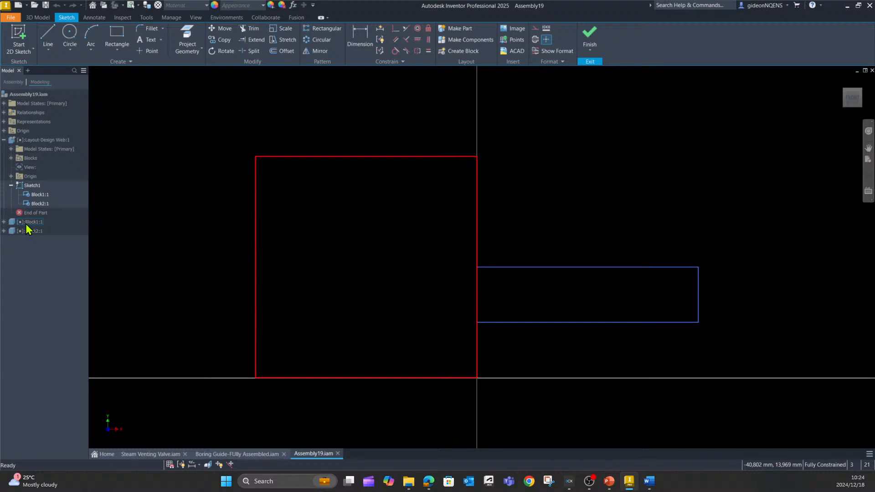
Open the Block1 component for editing and extrude its square profile symmetrically by 10 mm.
{"action": "left_click", "coordinate": [4, 140]}
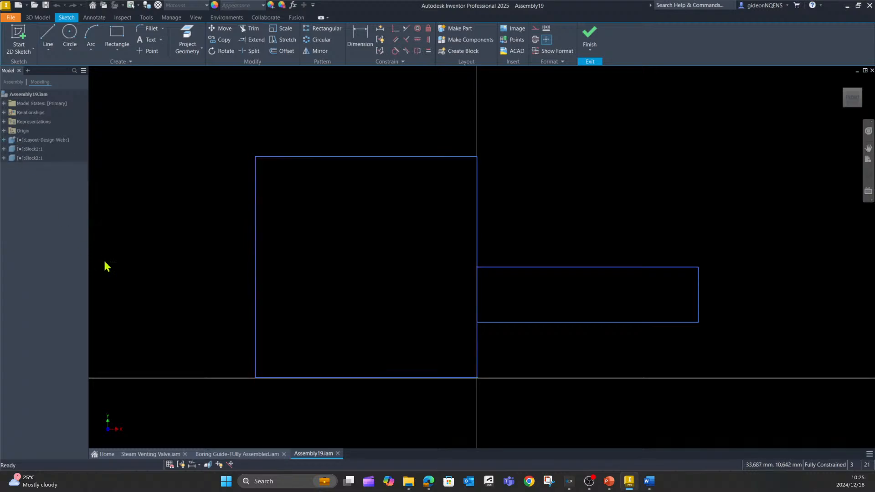
{"action": "double_click", "coordinate": [26, 150]}
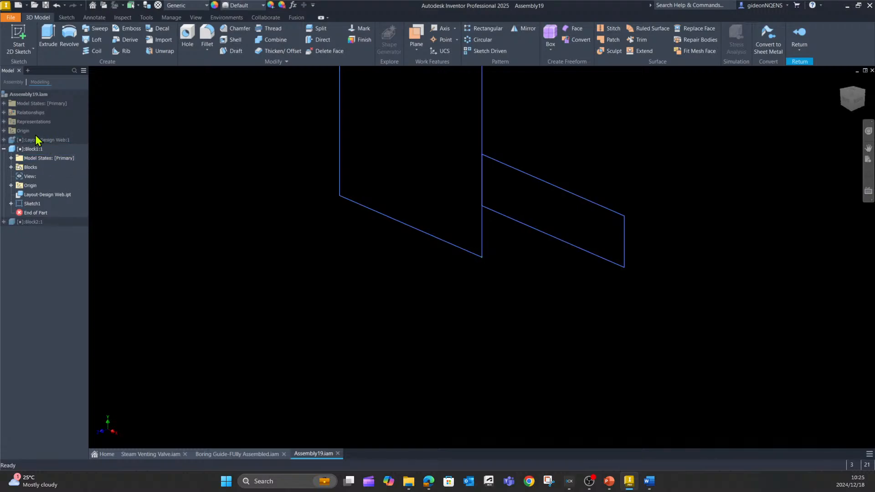
{"action": "scroll", "coordinate": [260, 311], "scroll_direction": "up", "scroll_amount": 3}
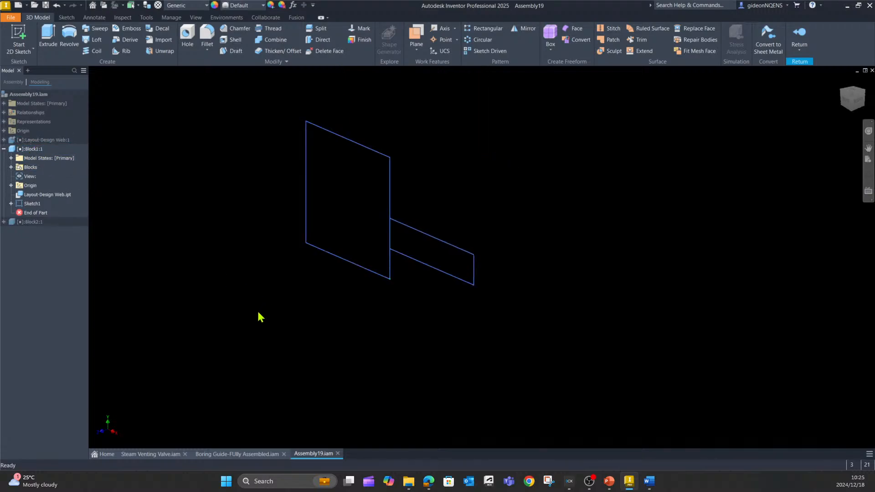
{"action": "left_click", "coordinate": [46, 42]}
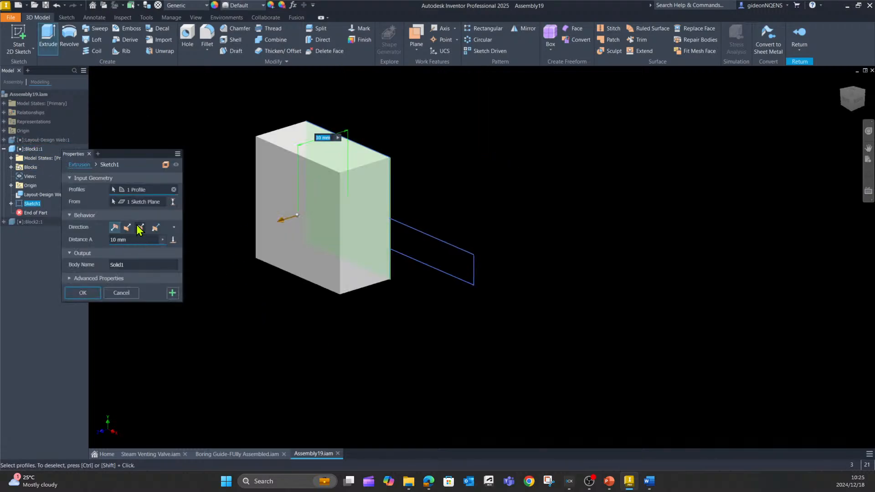
{"action": "left_click", "coordinate": [140, 228]}
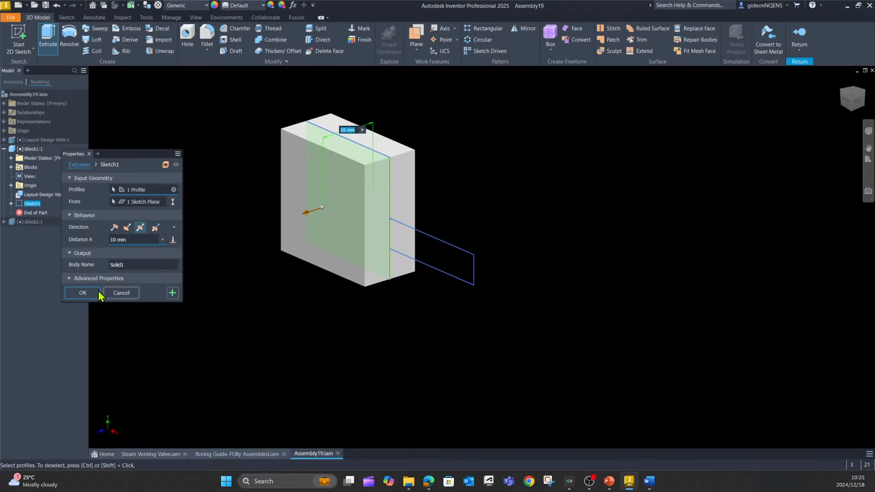
{"action": "left_click", "coordinate": [82, 294]}
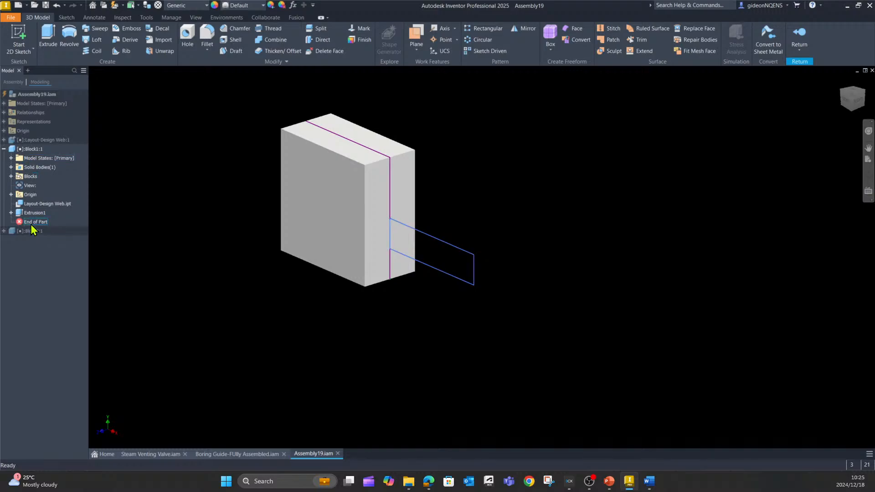
Edit the Block2 component, revolve its rectangle 360° about the upper long edge, then update and return to the top-level assembly.
{"action": "double_click", "coordinate": [37, 230]}
{"action": "mouse_move", "coordinate": [427, 485]}
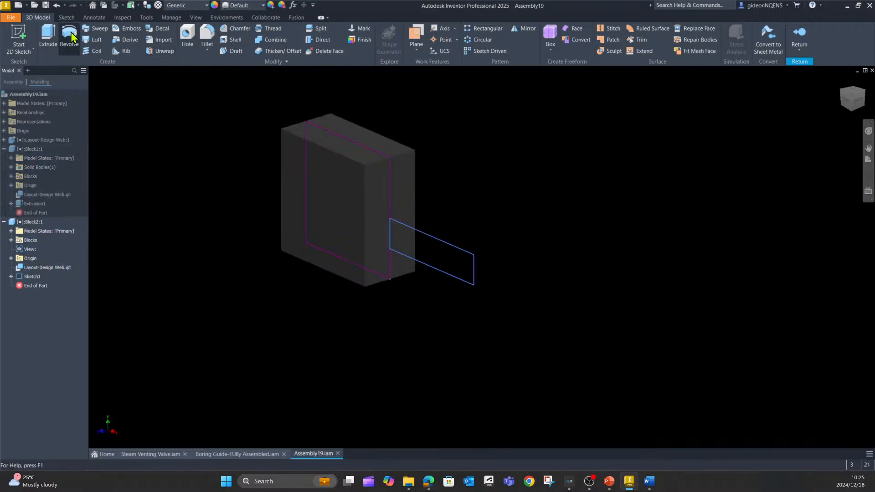
{"action": "left_click", "coordinate": [70, 35]}
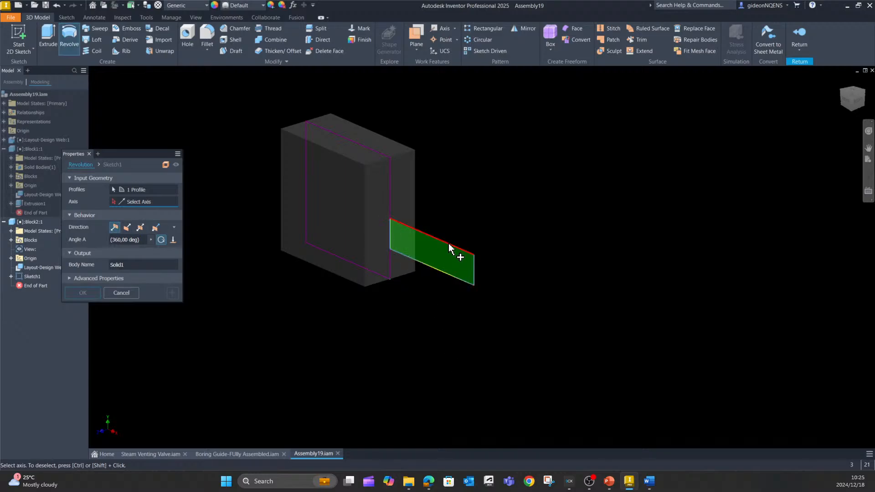
{"action": "left_click", "coordinate": [449, 246]}
{"action": "left_click", "coordinate": [84, 294]}
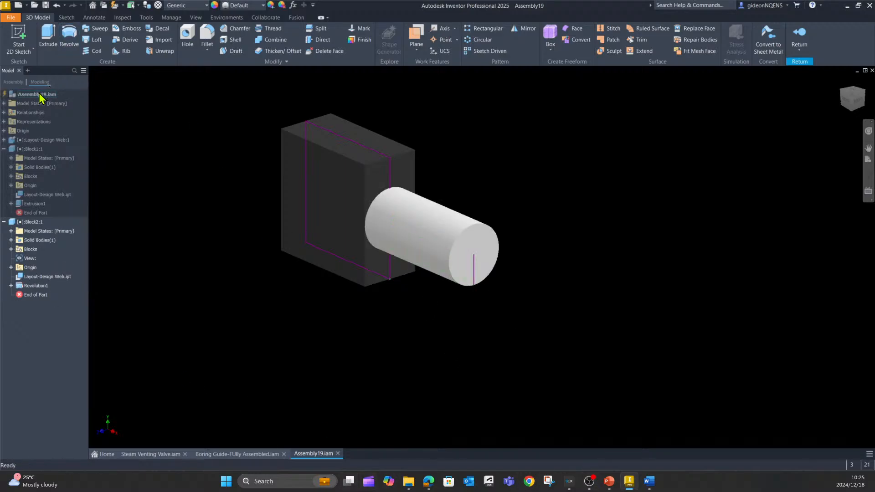
{"action": "left_click", "coordinate": [114, 5]}
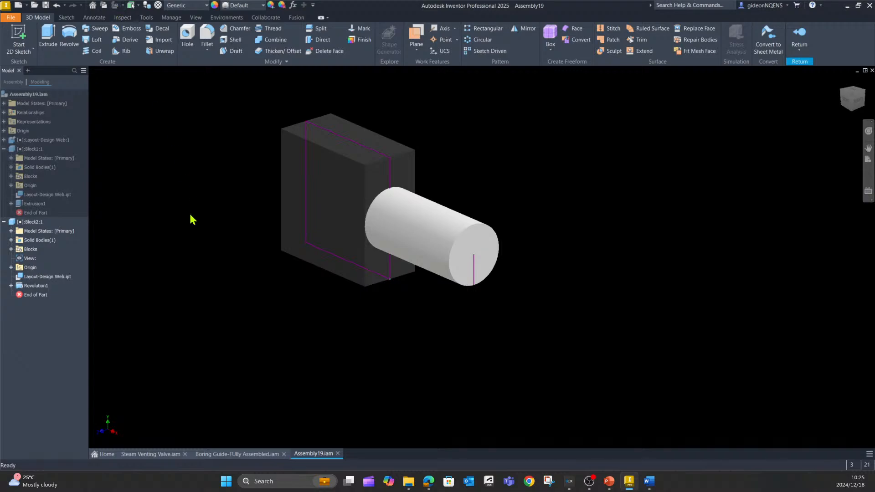
{"action": "double_click", "coordinate": [35, 95]}
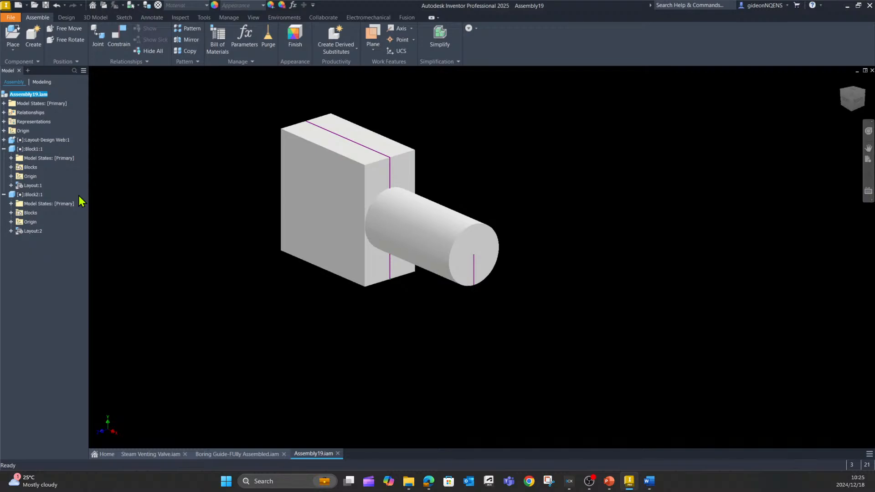
Open Block1 within the layout part's Sketch1 for editing and set the square's horizontal dimension to 30 mm.
{"action": "double_click", "coordinate": [50, 139]}
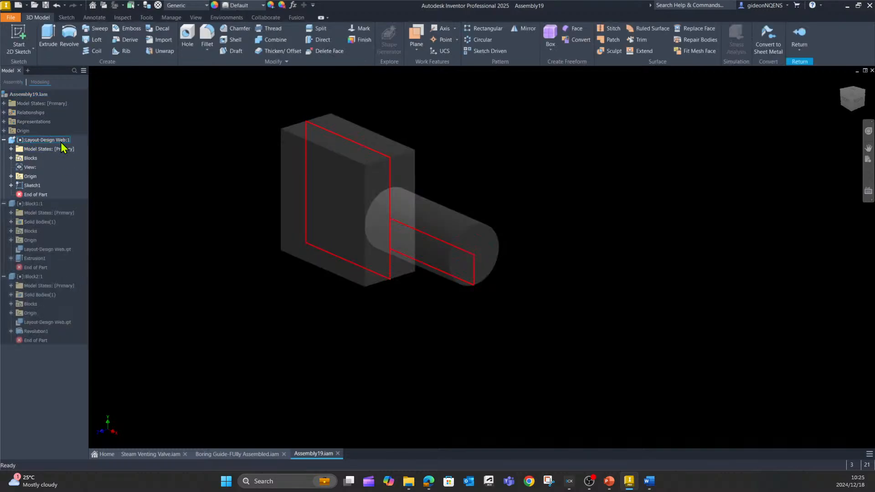
{"action": "double_click", "coordinate": [32, 185]}
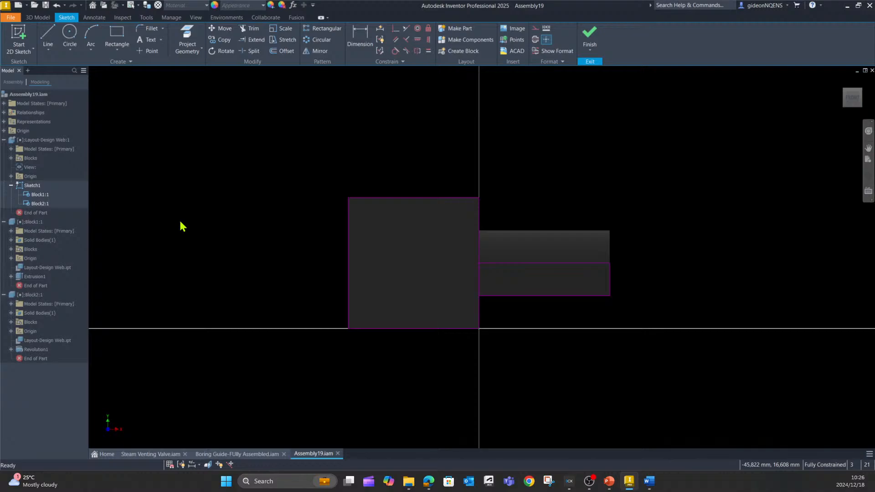
{"action": "double_click", "coordinate": [40, 195]}
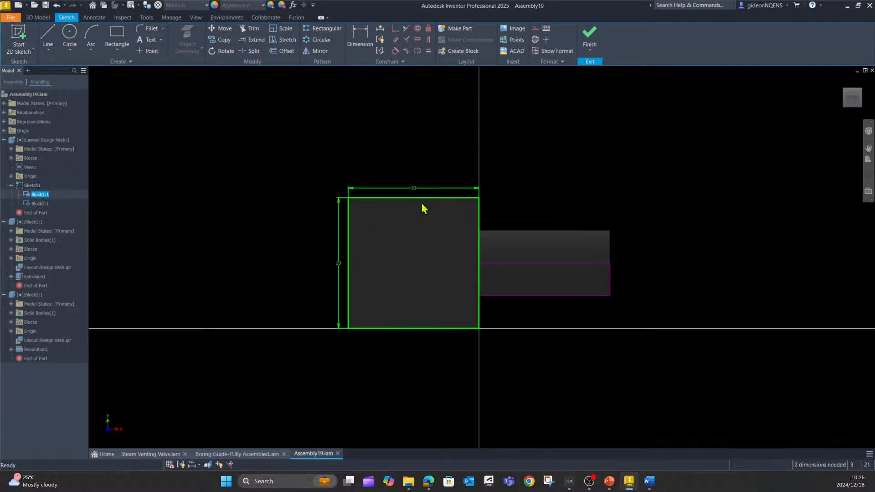
{"action": "left_click", "coordinate": [414, 186]}
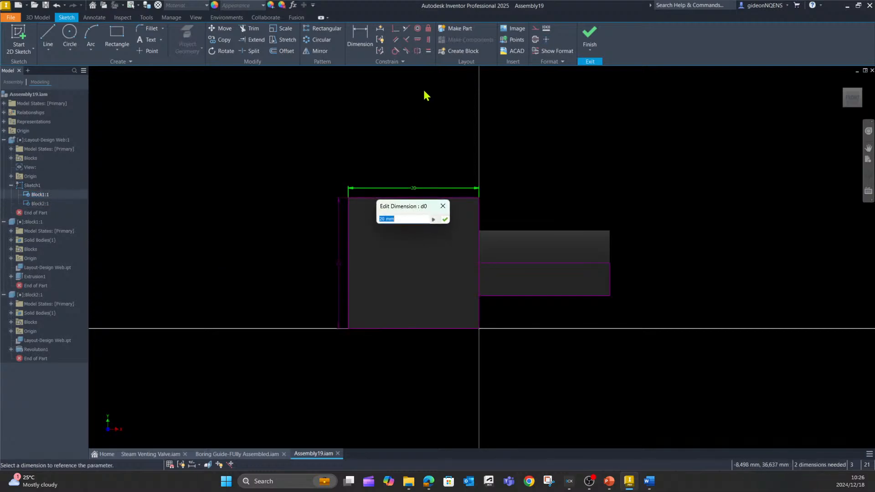
{"action": "type", "text": "30"}
{"action": "key", "text": "Return"}
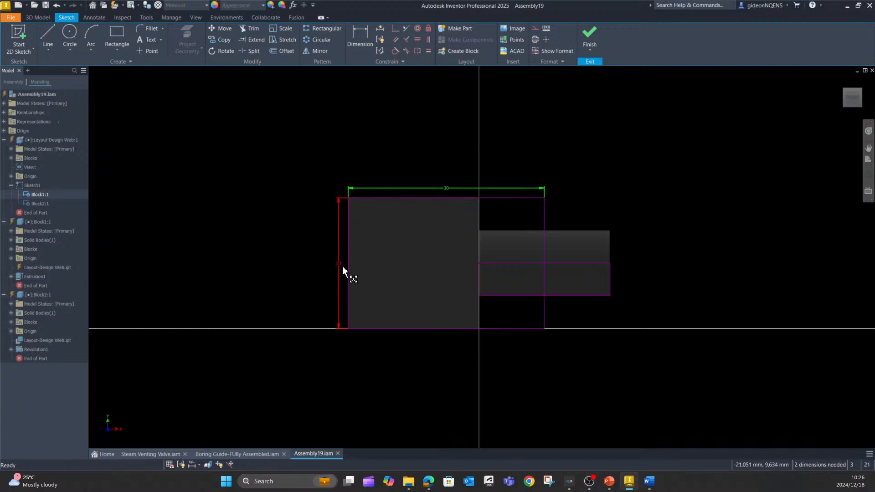
Set the vertical dimension of Block1's square to 30 mm and update the assembly.
{"action": "left_click", "coordinate": [341, 267]}
{"action": "type", "text": "30"}
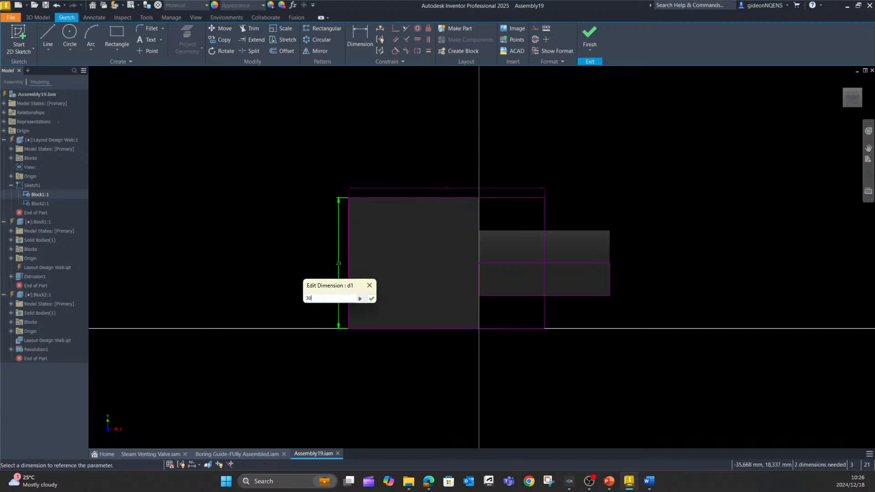
{"action": "key", "text": "Return"}
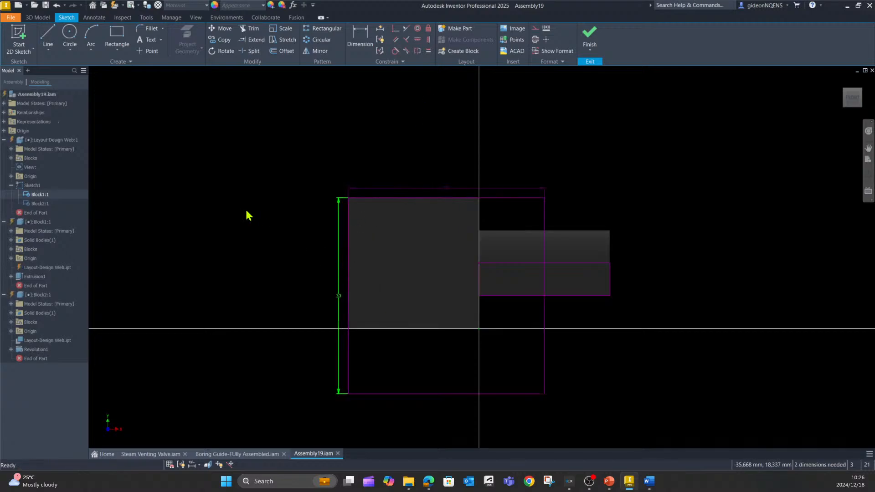
{"action": "left_click", "coordinate": [117, 4]}
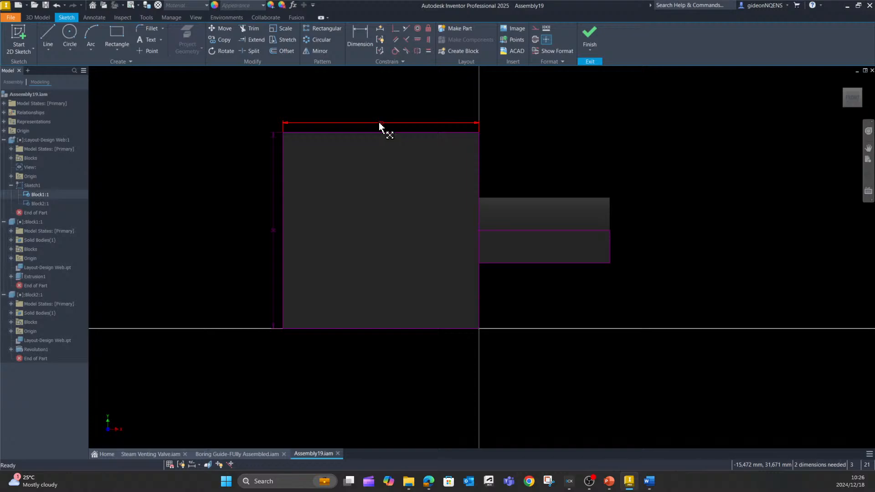
Finish editing Block1 and the layout sketch, and return to the top-level Assembly19.
{"action": "left_click", "coordinate": [588, 40]}
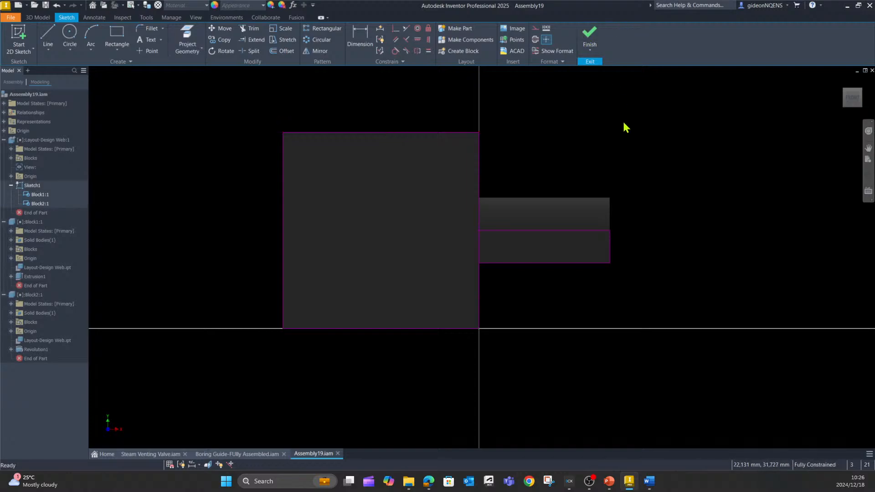
{"action": "left_click", "coordinate": [589, 37]}
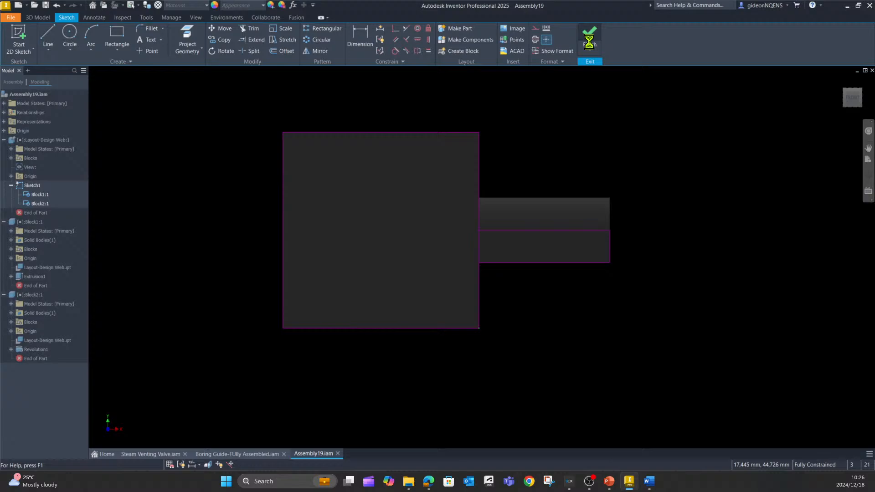
{"action": "double_click", "coordinate": [42, 94]}
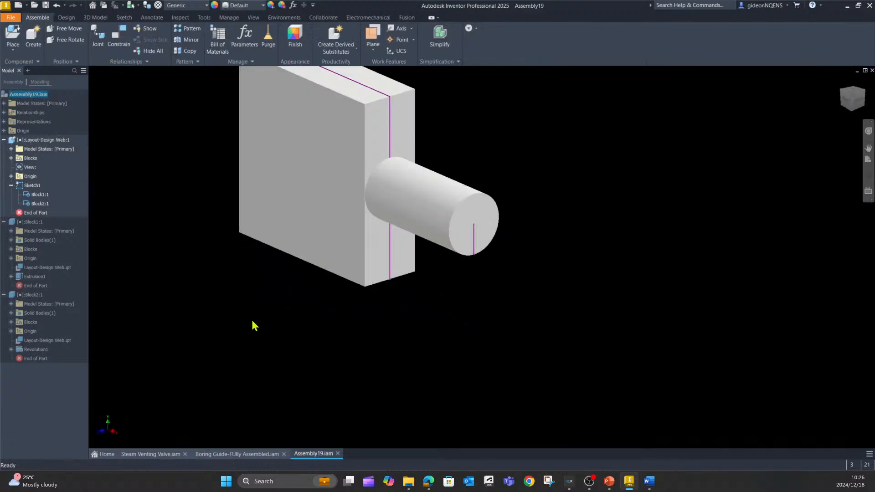
{"action": "scroll", "coordinate": [283, 365], "scroll_direction": "down", "scroll_amount": 3}
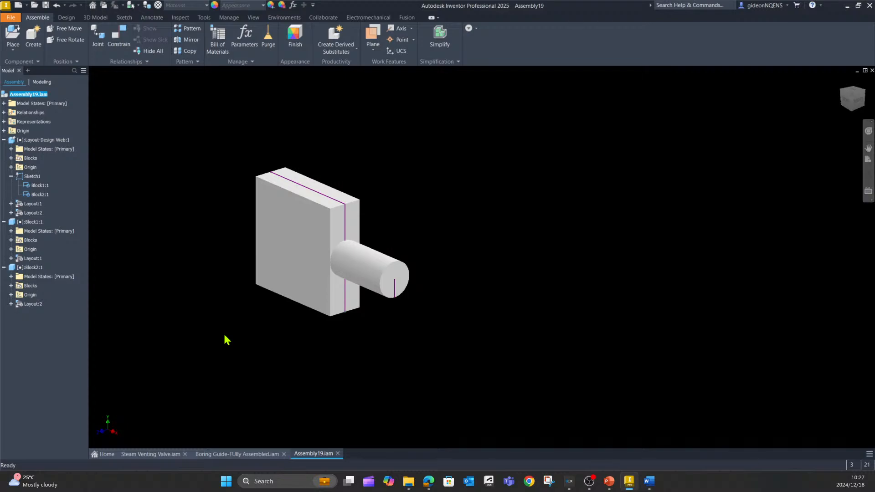
Close the Assembly19, Boring Guide-FUlly Assembled and Steam Venting Valve documents.
{"action": "left_click", "coordinate": [338, 453]}
{"action": "left_click", "coordinate": [416, 252]}
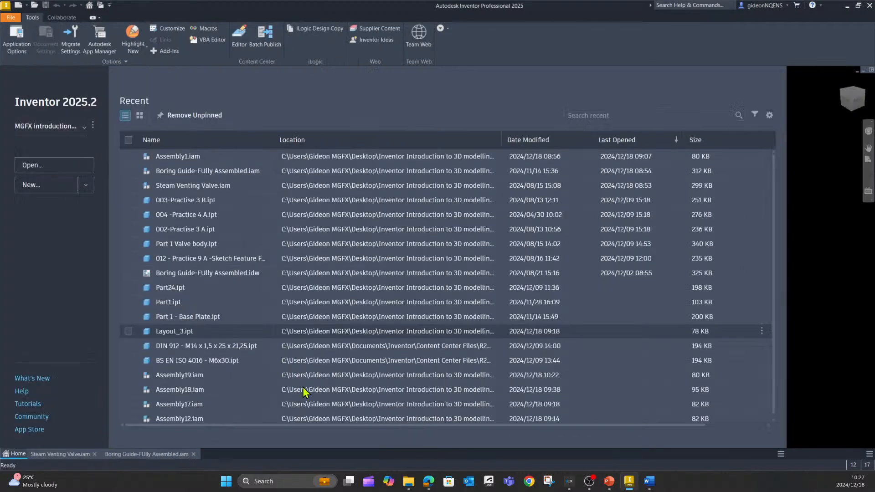
{"action": "left_click", "coordinate": [193, 454]}
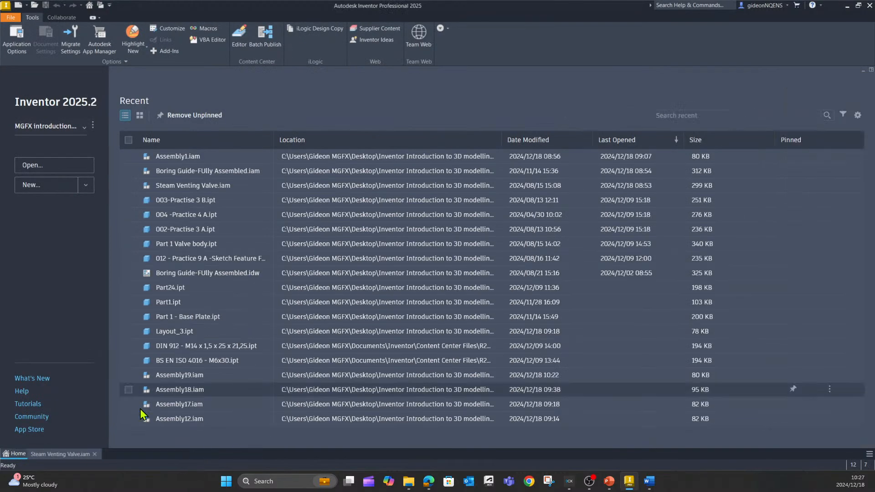
{"action": "left_click", "coordinate": [94, 454]}
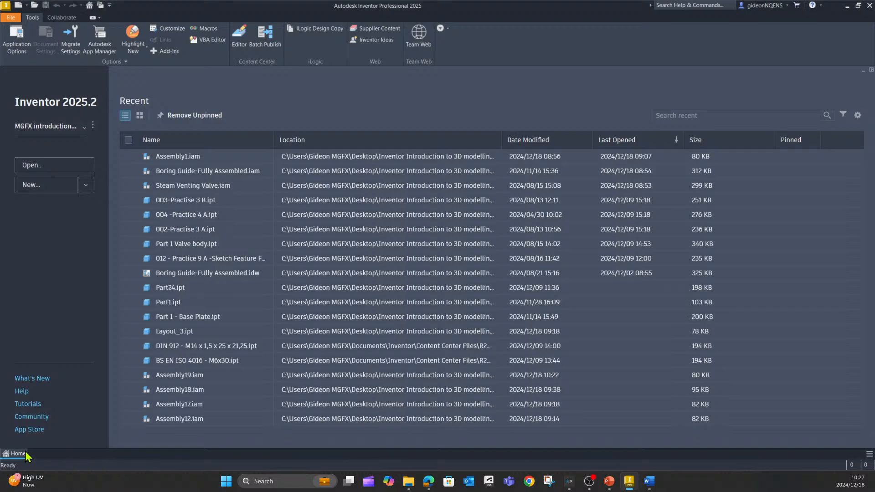
Create a new assembly from the metric Standard (mm).iam template.
{"action": "left_click", "coordinate": [88, 185]}
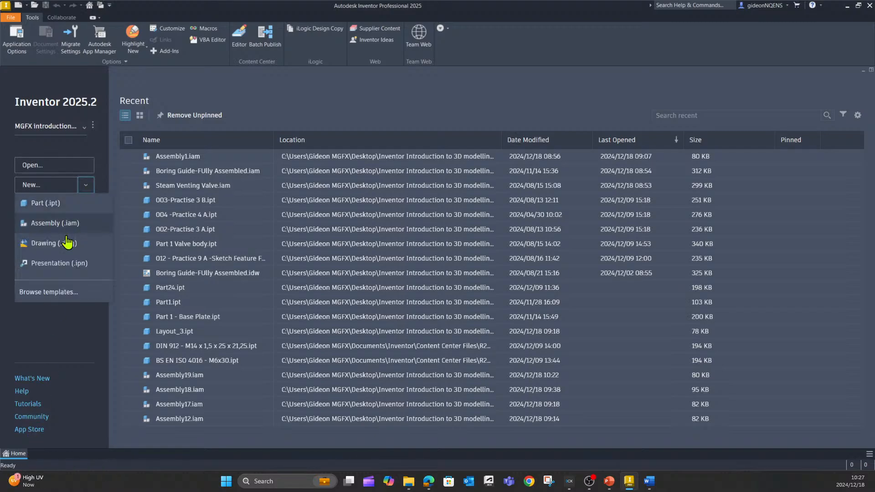
{"action": "left_click", "coordinate": [61, 296]}
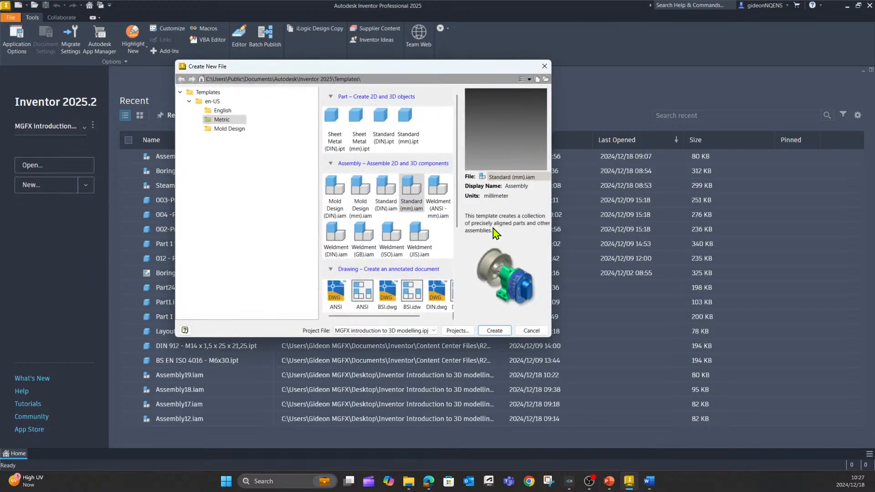
{"action": "left_click", "coordinate": [409, 191]}
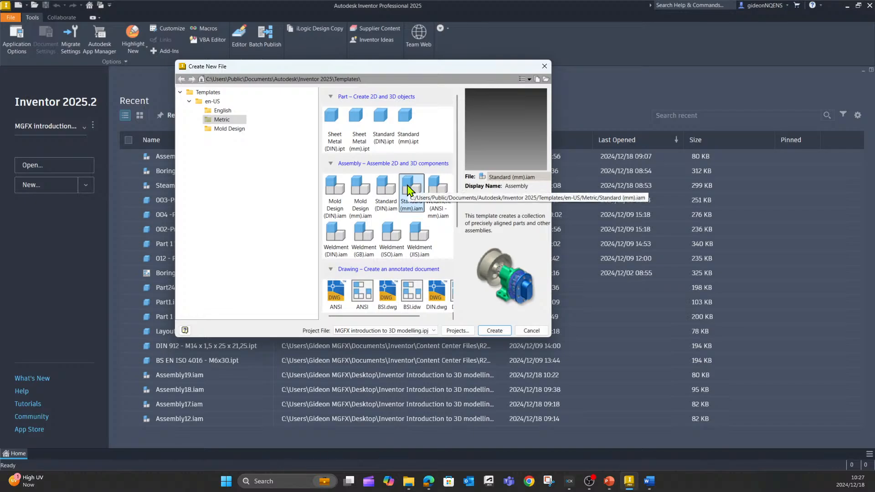
{"action": "double_click", "coordinate": [409, 190]}
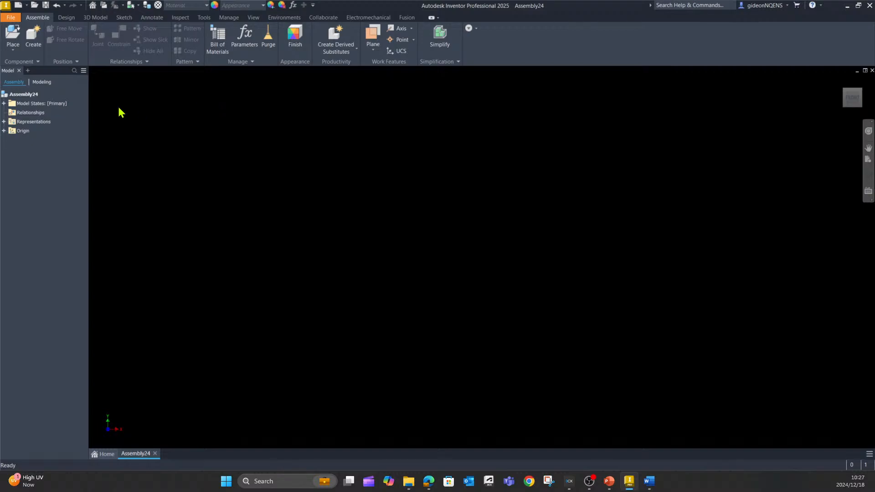
Make a layout part named Layout-Web 2 in the new assembly using the metric Standard (mm).ipt template.
{"action": "left_click", "coordinate": [38, 61]}
{"action": "left_click", "coordinate": [33, 85]}
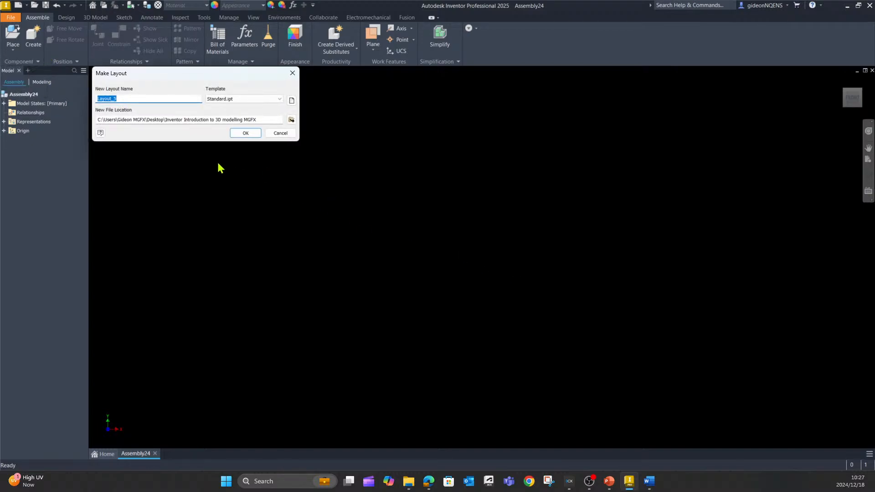
{"action": "type", "text": "Layout"}
{"action": "type", "text": "-Web 2"}
{"action": "left_click", "coordinate": [292, 100]}
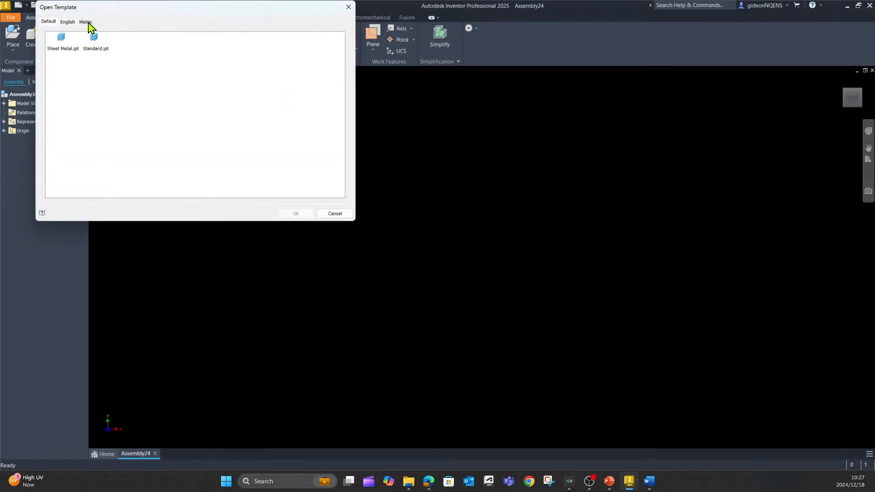
{"action": "left_click", "coordinate": [87, 22]}
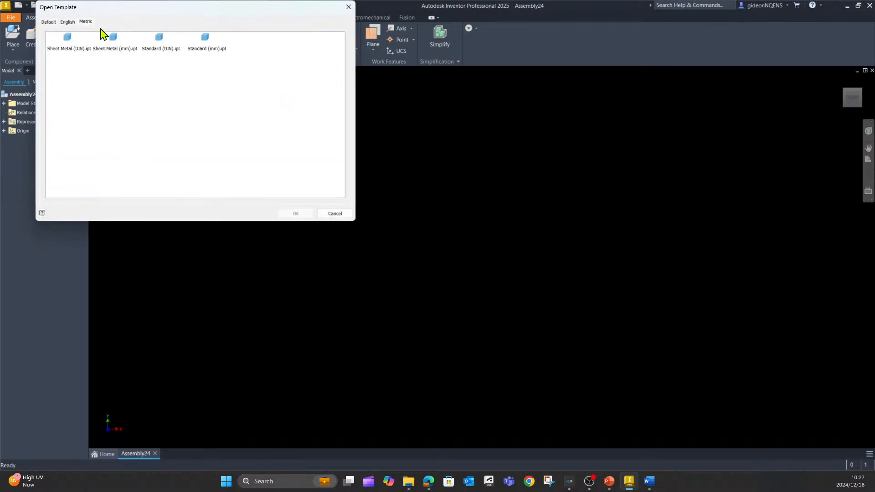
{"action": "double_click", "coordinate": [205, 38]}
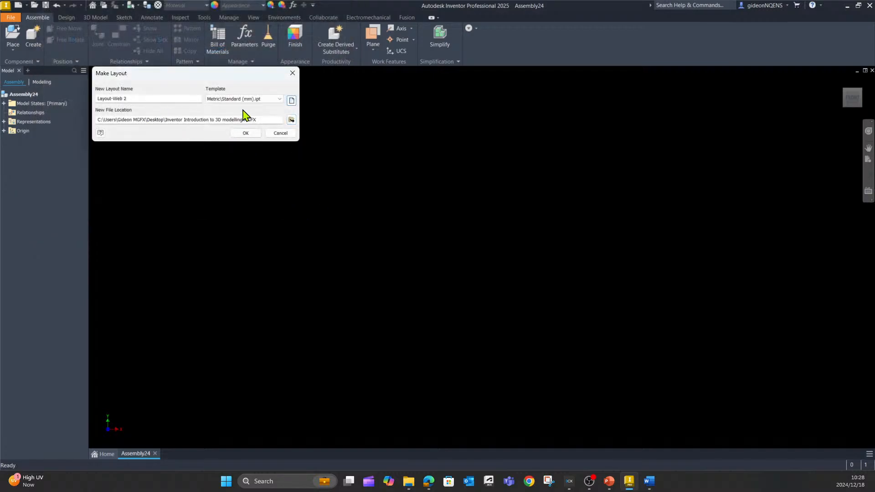
{"action": "left_click", "coordinate": [246, 133]}
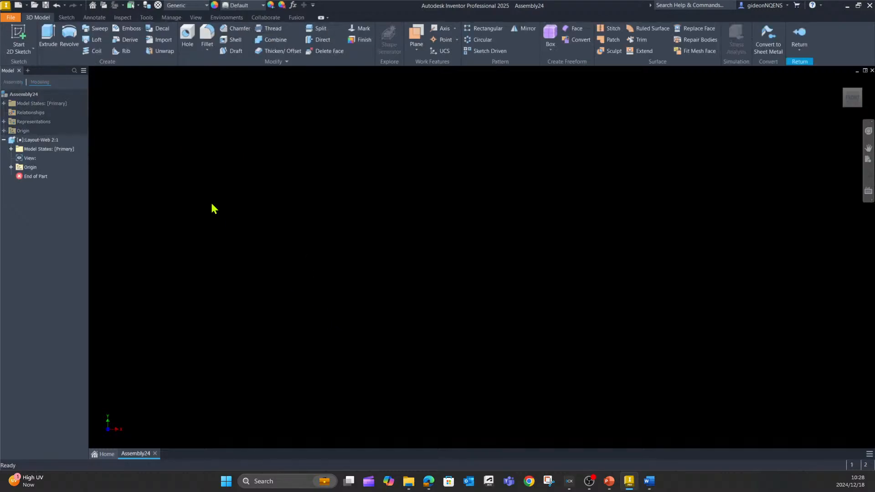
Start a sketch on the XY plane of the layout part and draw a 25 × 25 mm rectangle centred on the origin.
{"action": "left_click", "coordinate": [16, 35]}
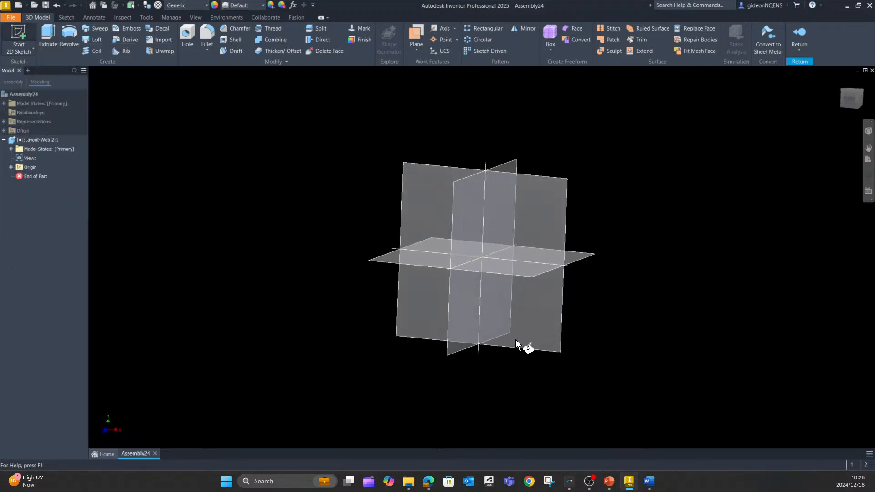
{"action": "left_click", "coordinate": [540, 197]}
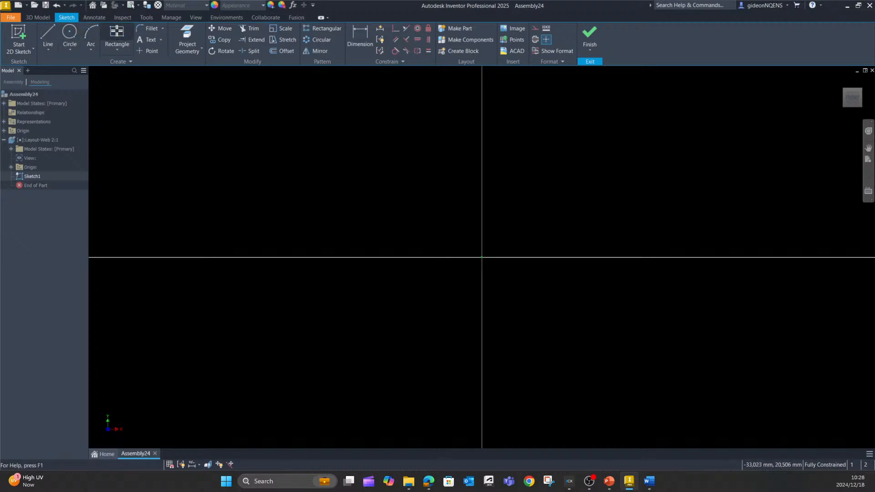
{"action": "left_click", "coordinate": [117, 31]}
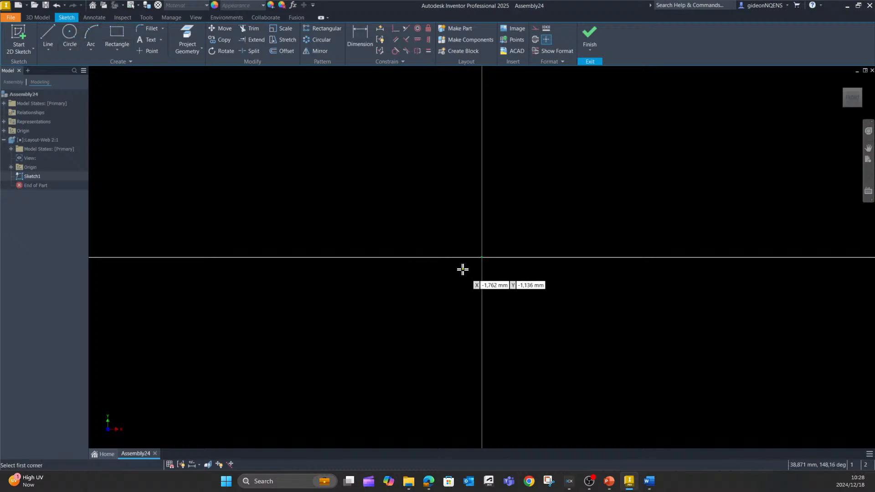
{"action": "left_click", "coordinate": [116, 52]}
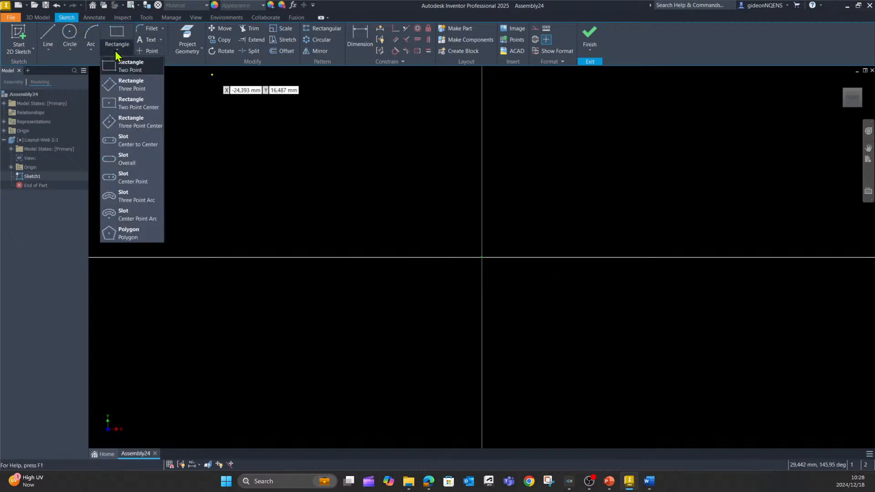
{"action": "left_click", "coordinate": [137, 103]}
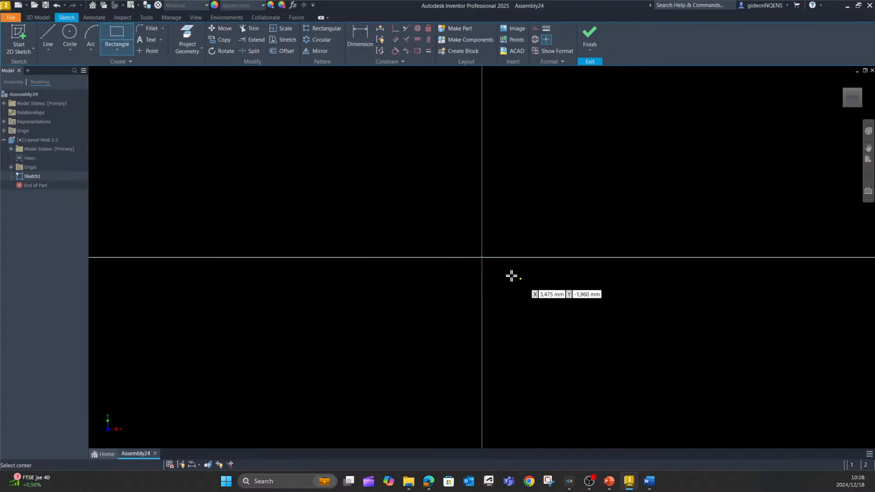
{"action": "left_click", "coordinate": [481, 257]}
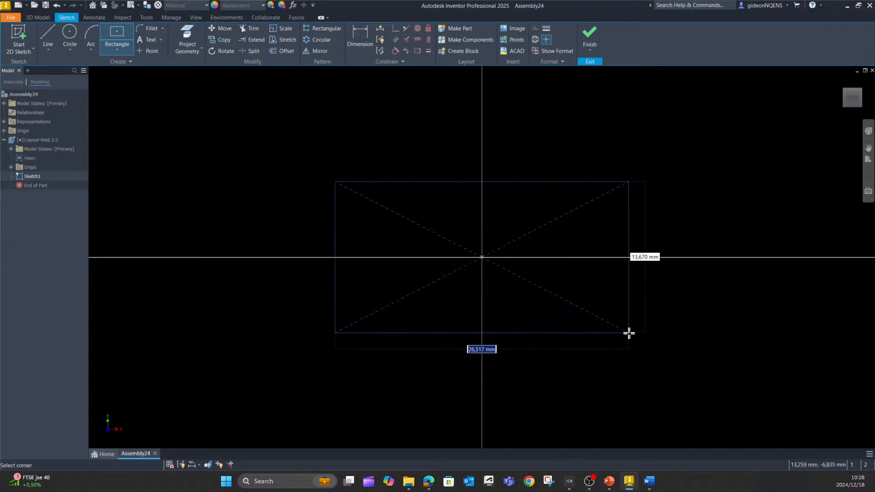
{"action": "type", "text": "25"}
{"action": "key", "text": "Tab"}
{"action": "type", "text": "25"}
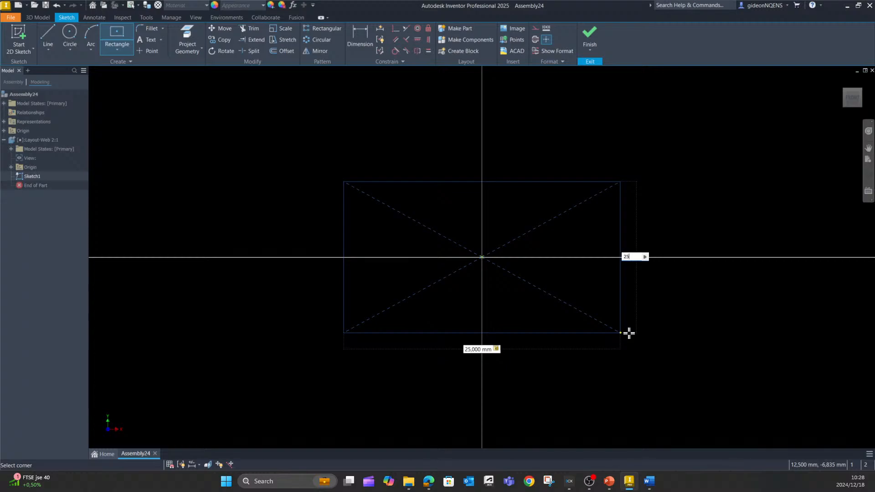
{"action": "key", "text": "Return"}
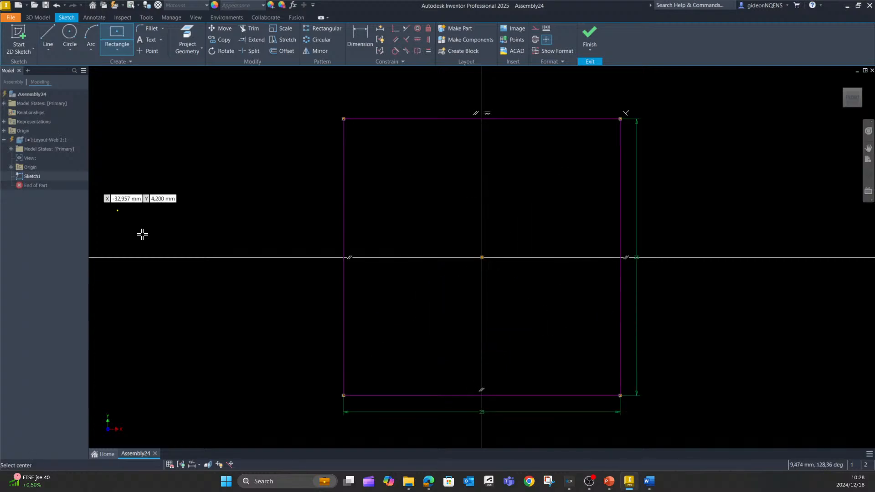
Draw a 10 mm diameter circle centred on the origin inside the square.
{"action": "left_click", "coordinate": [70, 36]}
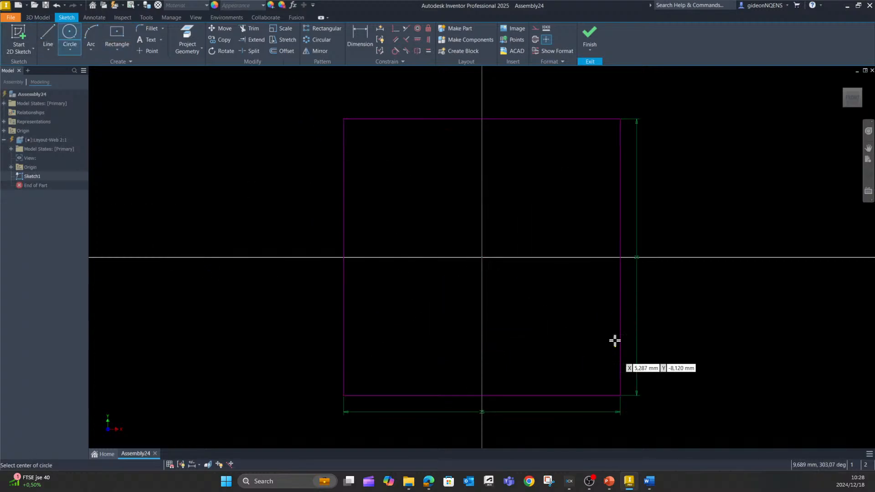
{"action": "left_click", "coordinate": [481, 258]}
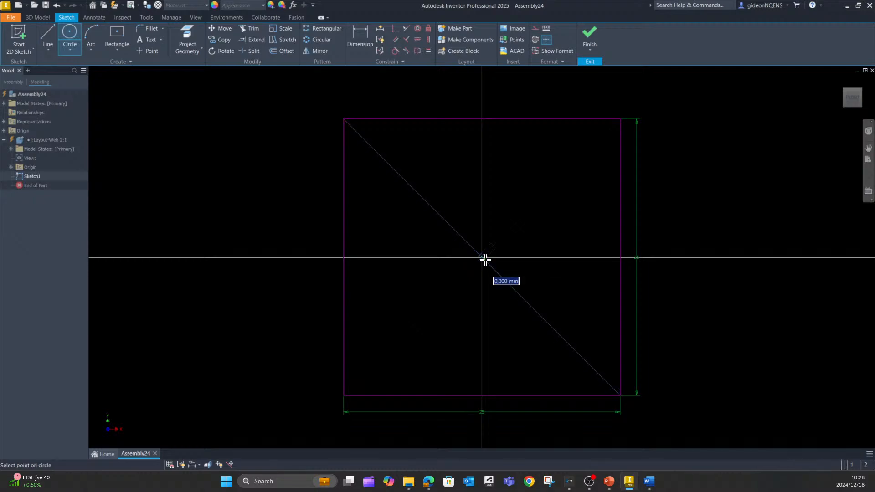
{"action": "type", "text": "10"}
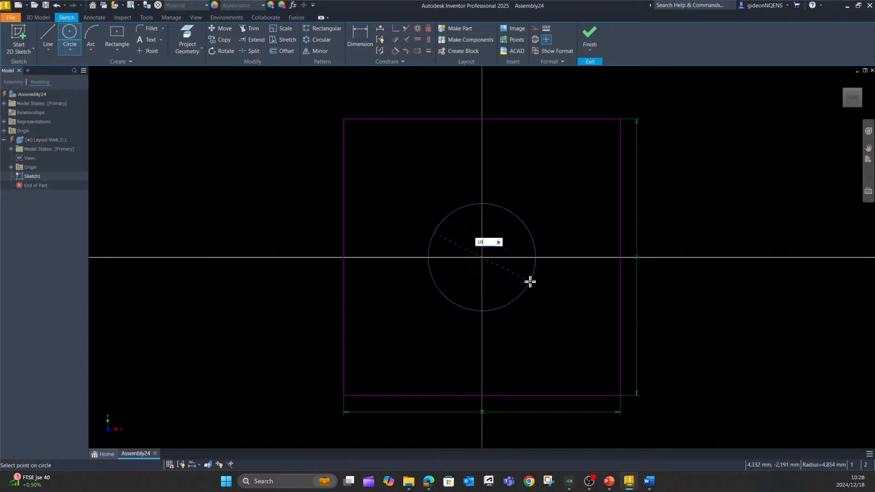
{"action": "key", "text": "Return"}
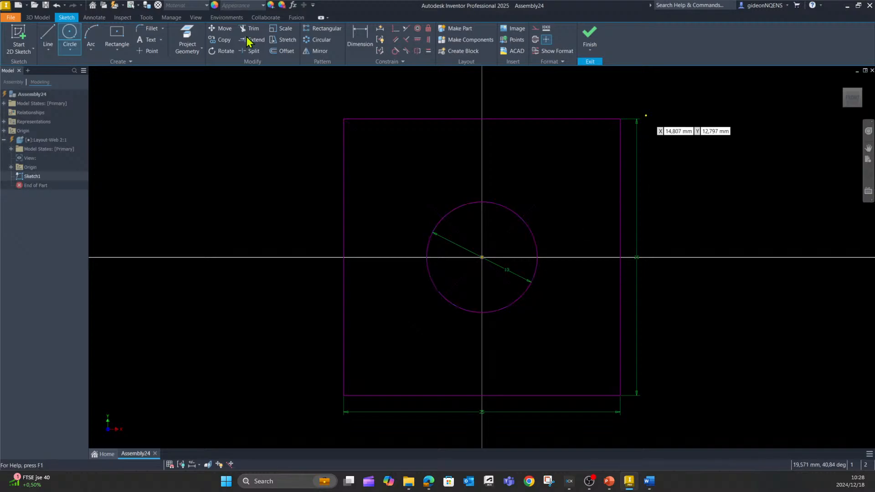
{"action": "scroll", "coordinate": [216, 313], "scroll_direction": "down", "scroll_amount": 2}
{"action": "left_click", "coordinate": [118, 49]}
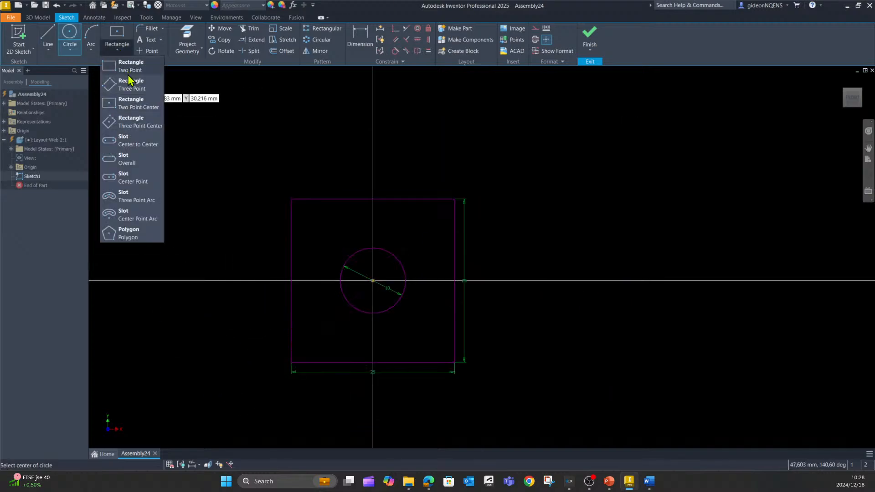
{"action": "left_click", "coordinate": [131, 66]}
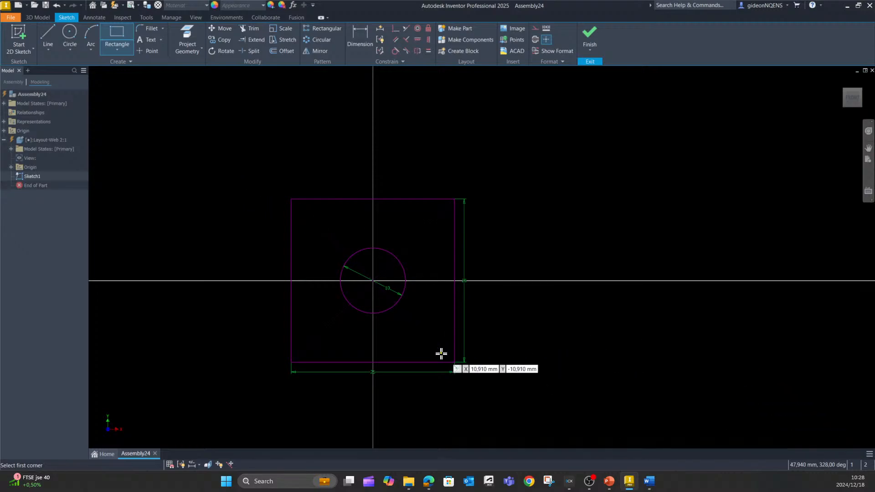
{"action": "scroll", "coordinate": [441, 351], "scroll_direction": "down", "scroll_amount": 2}
{"action": "scroll", "coordinate": [332, 384], "scroll_direction": "up", "scroll_amount": 2}
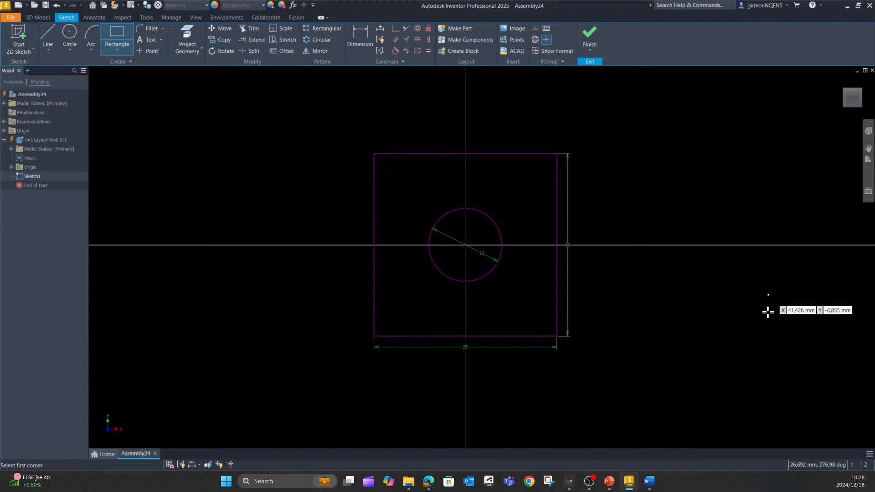
Draw a 5 mm diameter circle inside the square, directly below the 10 mm circle.
{"action": "left_click", "coordinate": [69, 34]}
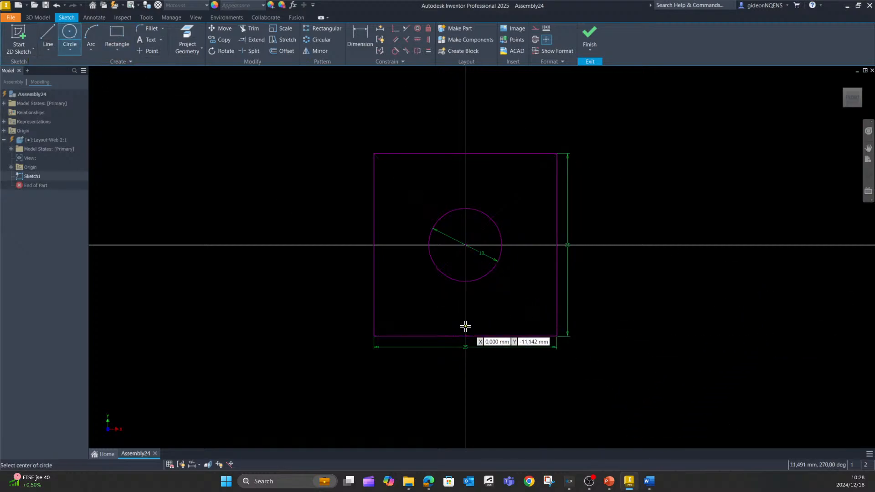
{"action": "left_click", "coordinate": [465, 311]}
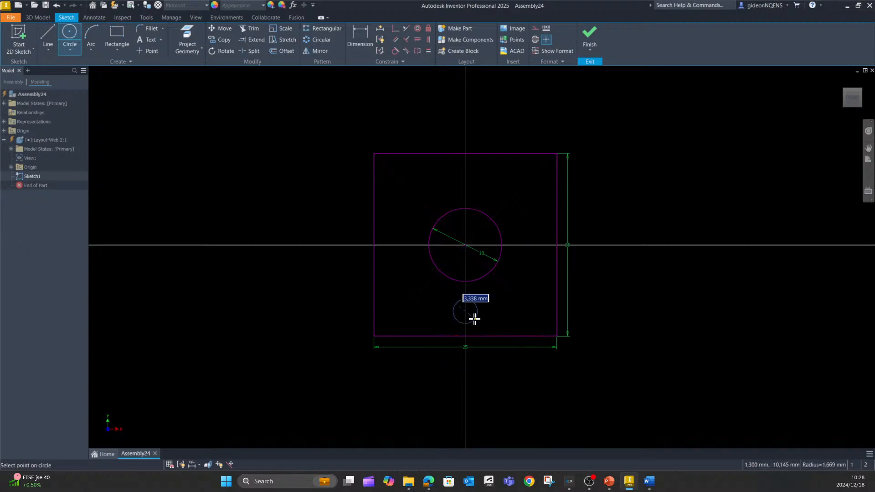
{"action": "type", "text": "5"}
{"action": "key", "text": "Return"}
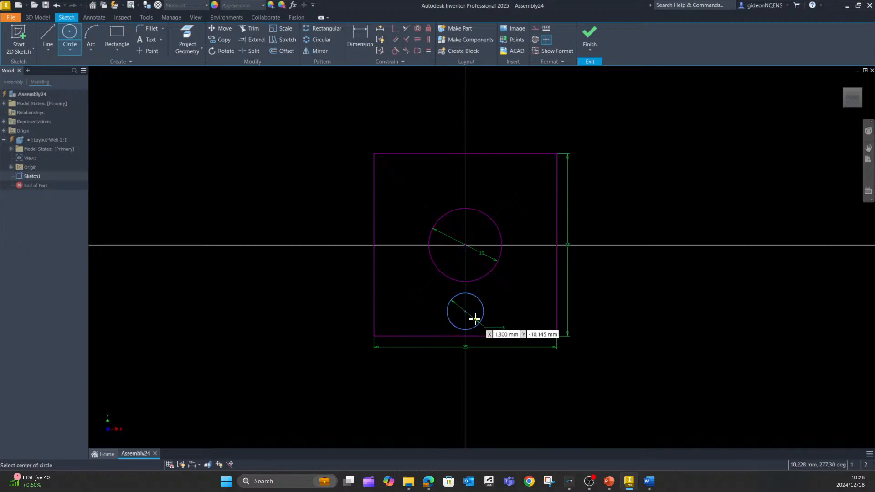
Constrain the small circle's centre vertically to the origin and dimension it 9 mm below the central circle's centre.
{"action": "left_click", "coordinate": [428, 39]}
{"action": "left_click", "coordinate": [462, 310]}
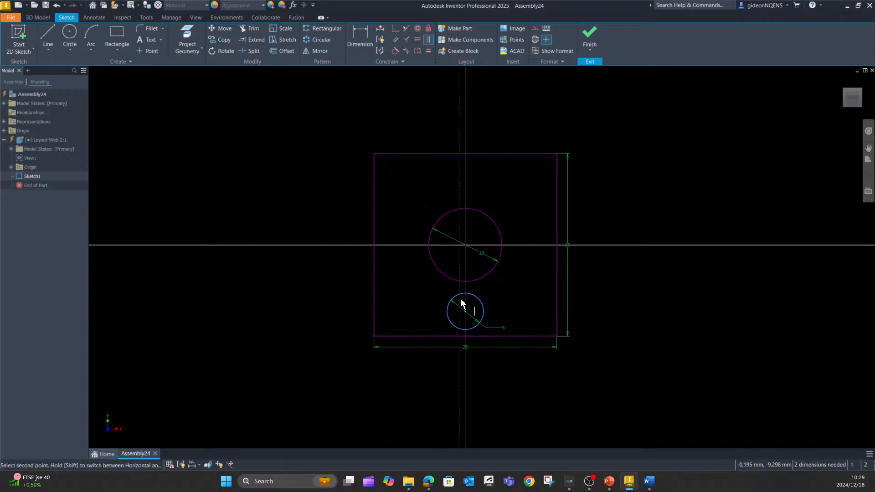
{"action": "left_click", "coordinate": [468, 247]}
{"action": "left_click", "coordinate": [361, 39]}
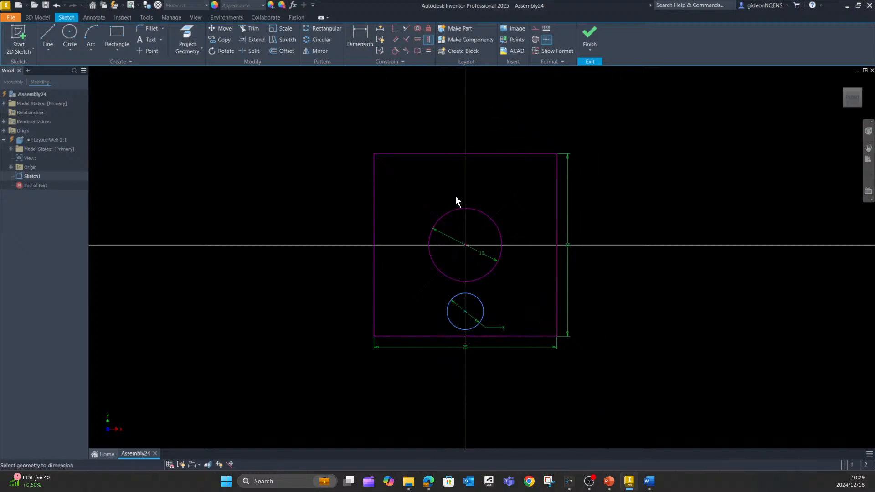
{"action": "left_click", "coordinate": [469, 317]}
{"action": "left_click", "coordinate": [410, 245]}
{"action": "left_click", "coordinate": [323, 297]}
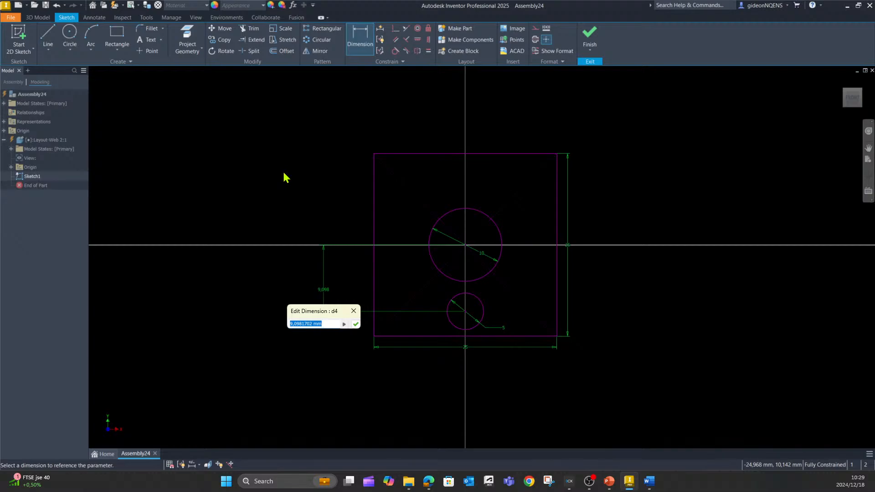
{"action": "type", "text": "9"}
{"action": "key", "text": "Return"}
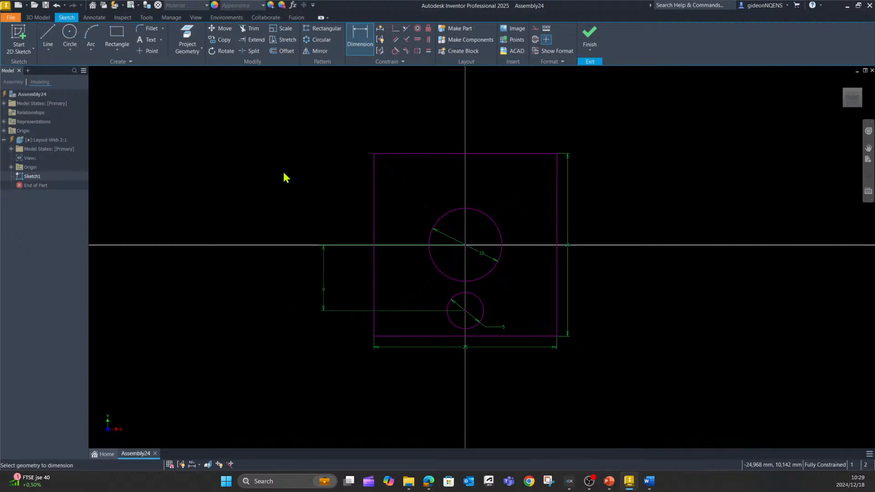
Draw a separate two-point rectangle 12 mm wide and 35 mm high below the square, slightly right of the vertical axis.
{"action": "scroll", "coordinate": [286, 338], "scroll_direction": "down", "scroll_amount": 3}
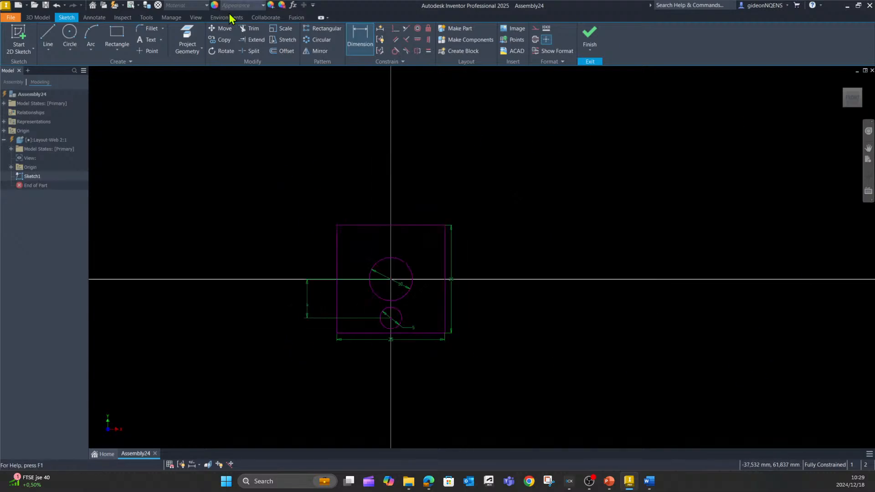
{"action": "left_click", "coordinate": [115, 32]}
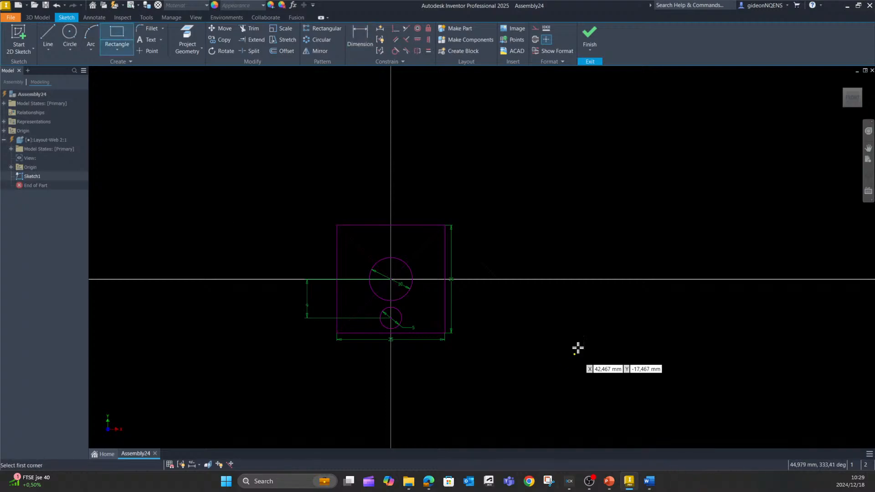
{"action": "scroll", "coordinate": [541, 380], "scroll_direction": "down", "scroll_amount": 4}
{"action": "scroll", "coordinate": [572, 367], "scroll_direction": "up", "scroll_amount": 3}
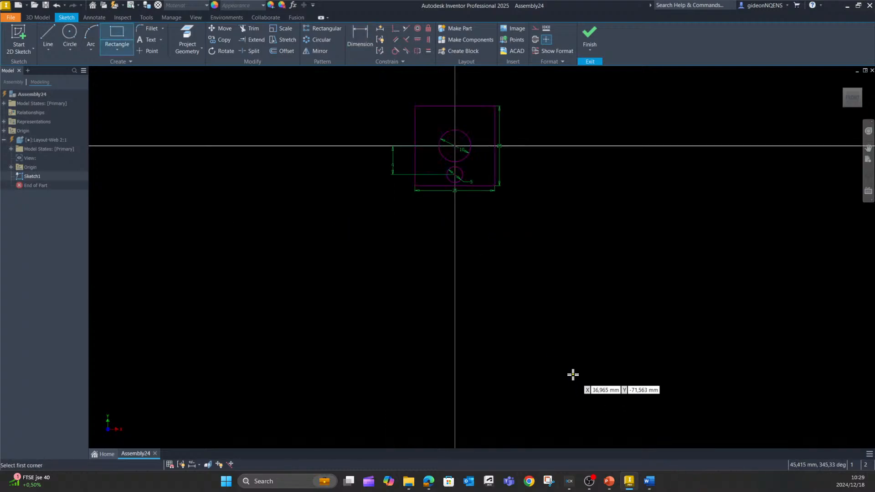
{"action": "left_click", "coordinate": [513, 249]}
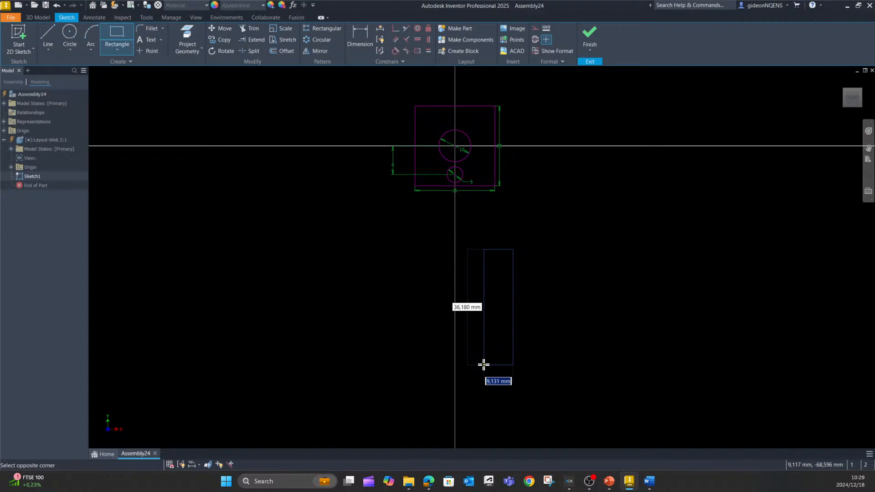
{"action": "type", "text": "12"}
{"action": "key", "text": "Tab"}
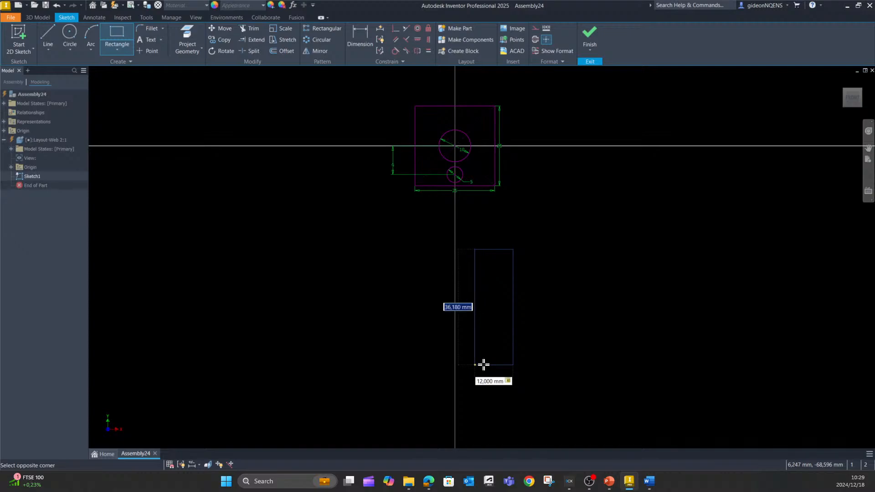
{"action": "type", "text": "35"}
{"action": "key", "text": "Return"}
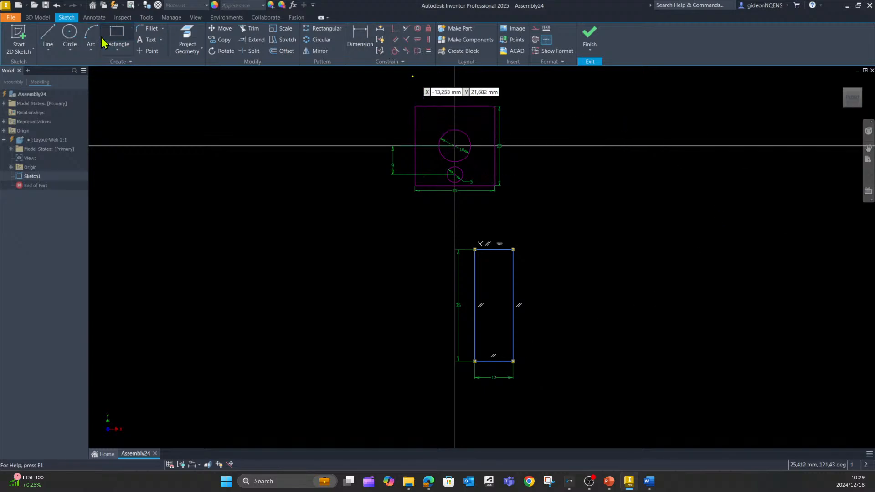
Draw a 4.8 mm diameter circle near the upper end of the tall rectangle.
{"action": "left_click", "coordinate": [70, 34]}
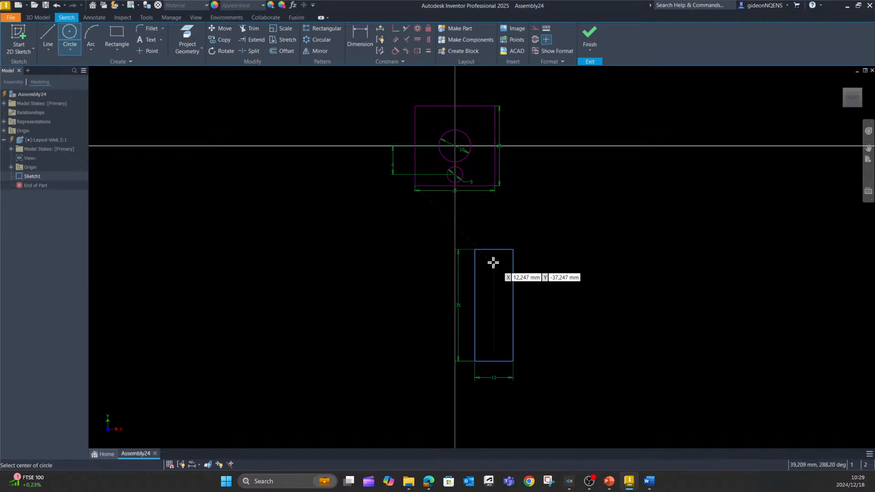
{"action": "left_click", "coordinate": [496, 267]}
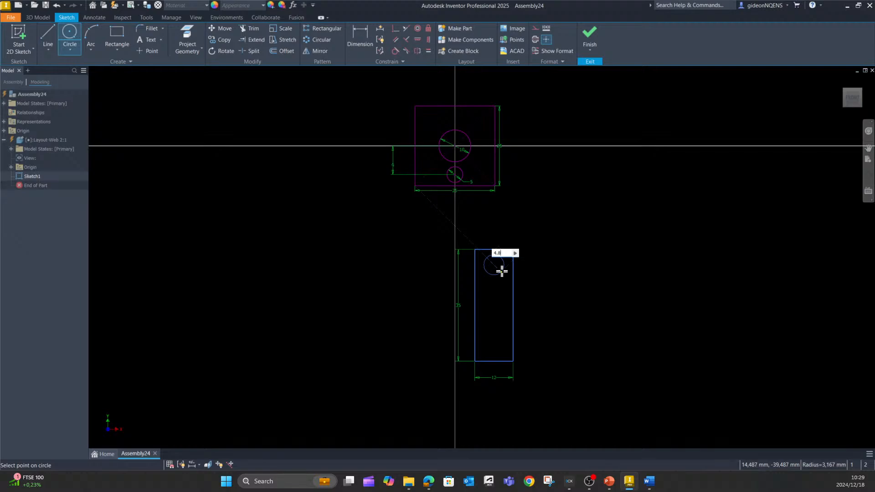
{"action": "key", "text": "Escape"}
{"action": "left_click", "coordinate": [501, 272]}
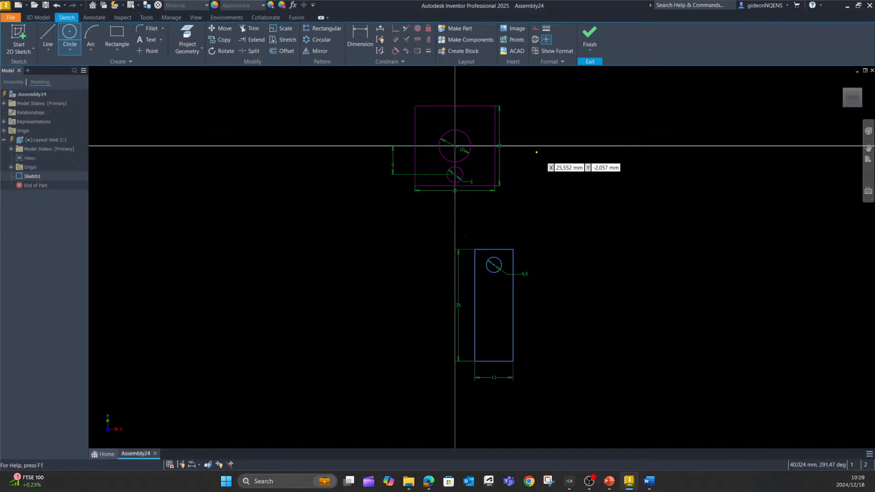
Dimension the 4.8 mm circle's centre 6 mm from the tall rectangle's upper edge.
{"action": "key", "text": "d"}
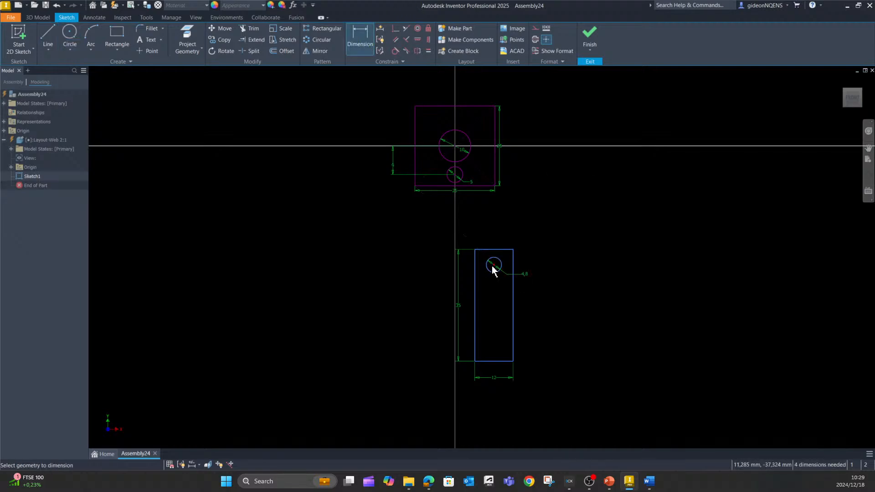
{"action": "left_click", "coordinate": [498, 251]}
{"action": "left_click", "coordinate": [499, 259]}
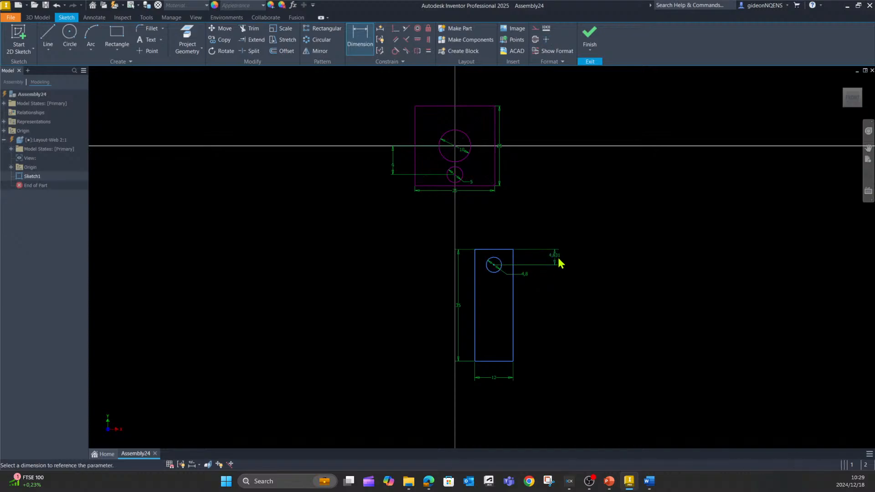
{"action": "left_click", "coordinate": [558, 260]}
{"action": "type", "text": "6"}
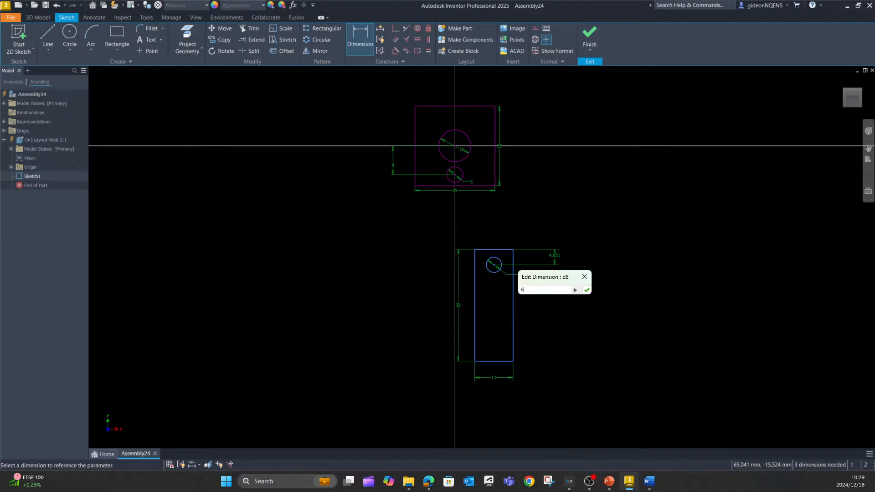
{"action": "key", "text": "Return"}
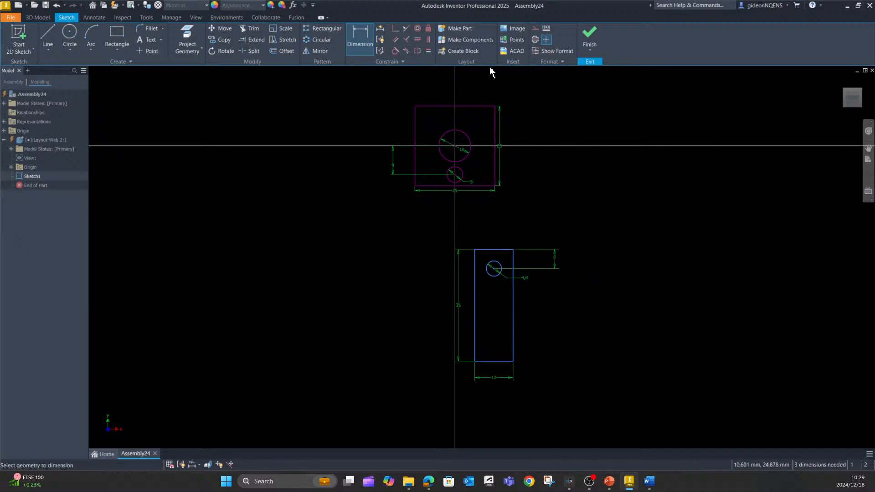
Constrain the 4.8 mm circle's centre vertically to the upper edge's midpoint and draw an 8 mm circle near the tall rectangle's lower end.
{"action": "left_click", "coordinate": [428, 40]}
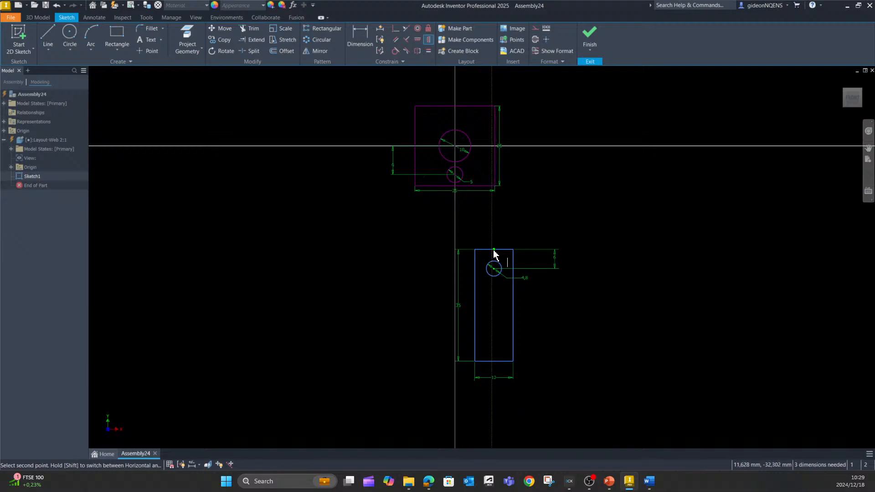
{"action": "key", "text": "Escape"}
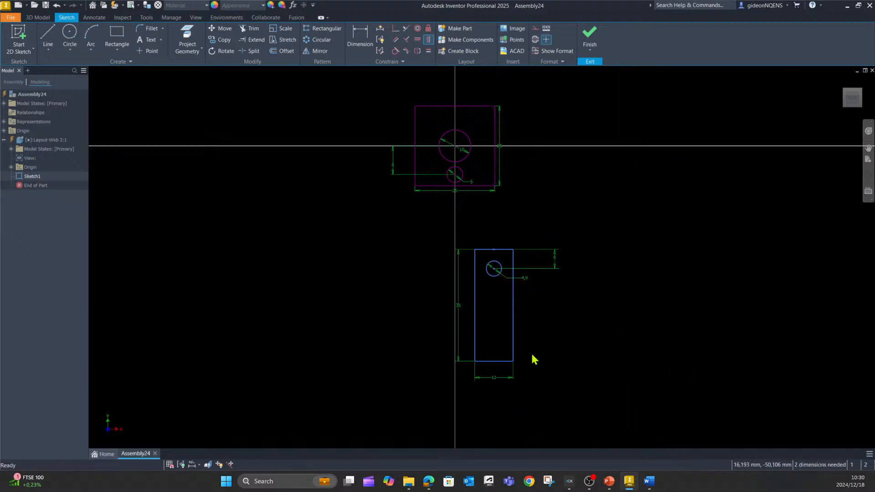
{"action": "left_click", "coordinate": [72, 35]}
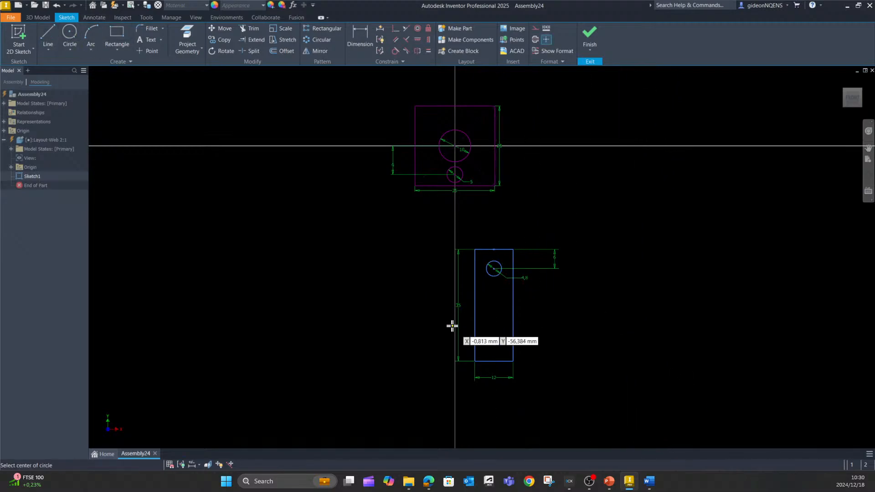
{"action": "left_click", "coordinate": [494, 348]}
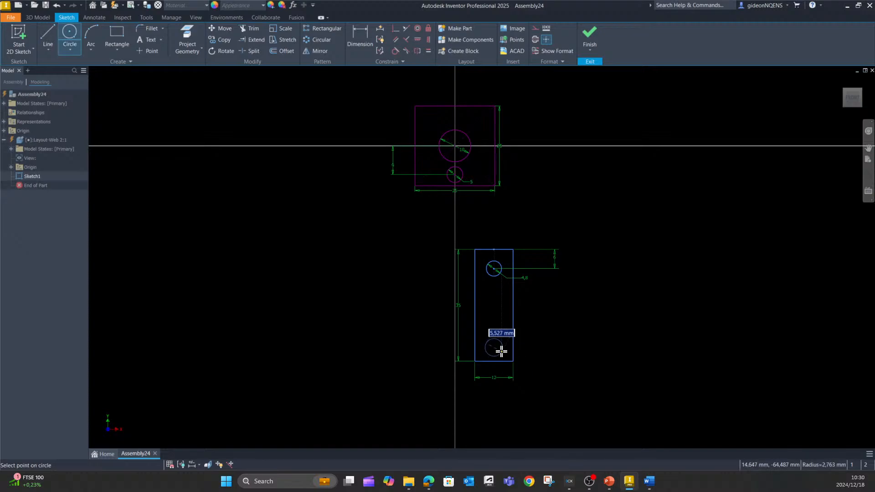
{"action": "type", "text": "8"}
{"action": "key", "text": "Return"}
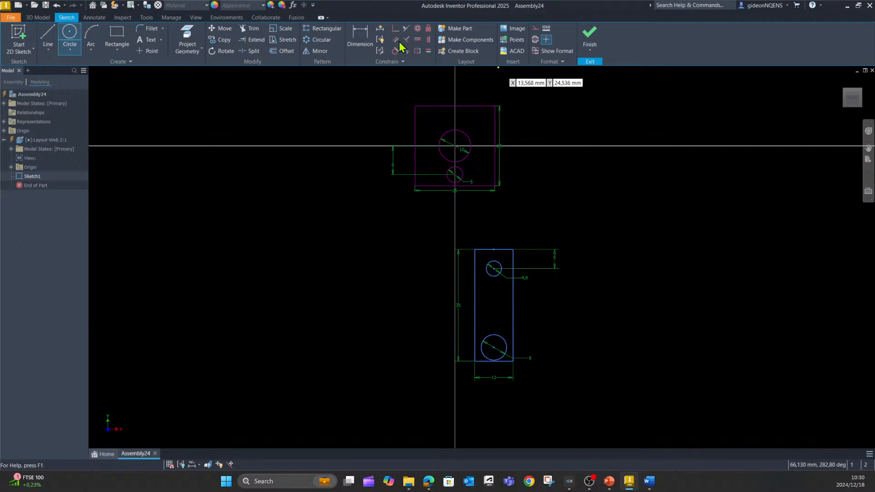
Constrain the 8 mm circle's centre vertically to the tall rectangle's lower edge midpoint and dimension it 7 mm from that edge.
{"action": "left_click", "coordinate": [428, 39]}
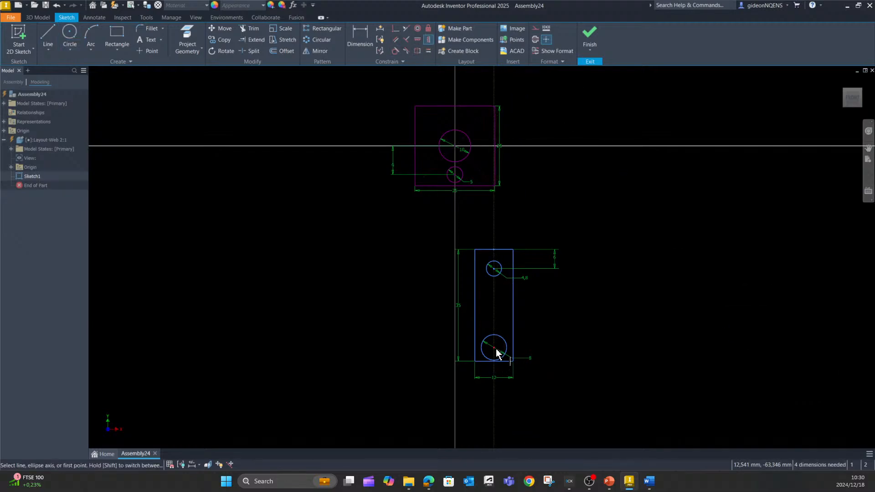
{"action": "left_click", "coordinate": [494, 348]}
{"action": "left_click", "coordinate": [494, 362]}
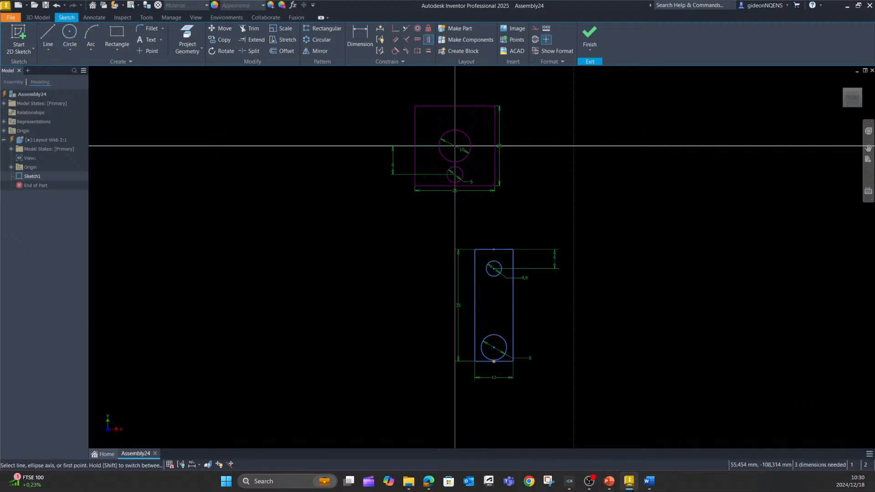
{"action": "left_click", "coordinate": [367, 38]}
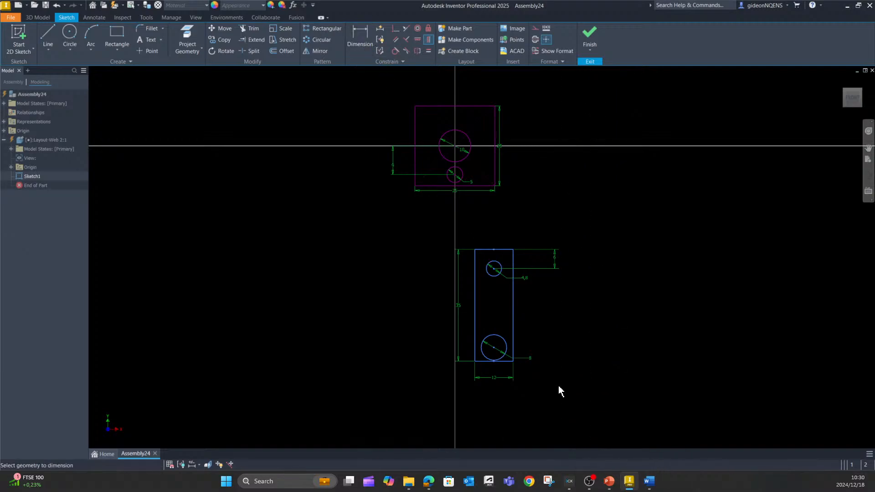
{"action": "left_click", "coordinate": [505, 363]}
{"action": "left_click", "coordinate": [588, 353]}
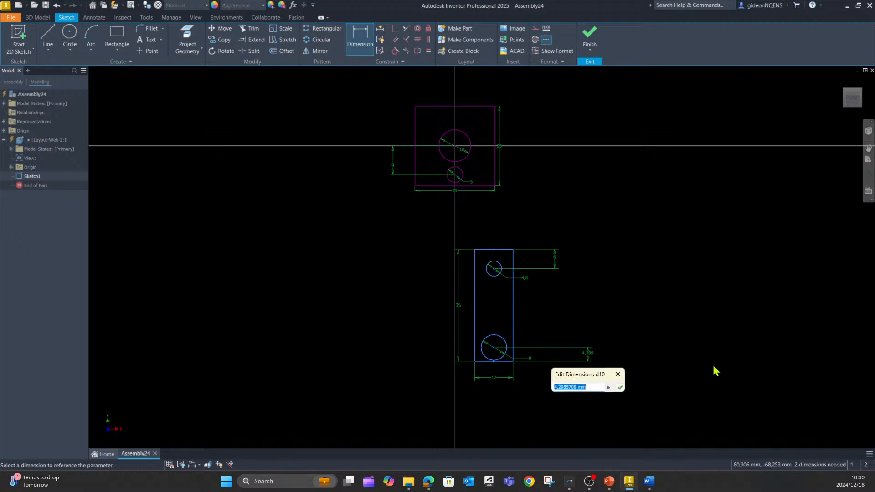
{"action": "type", "text": "7"}
{"action": "key", "text": "Return"}
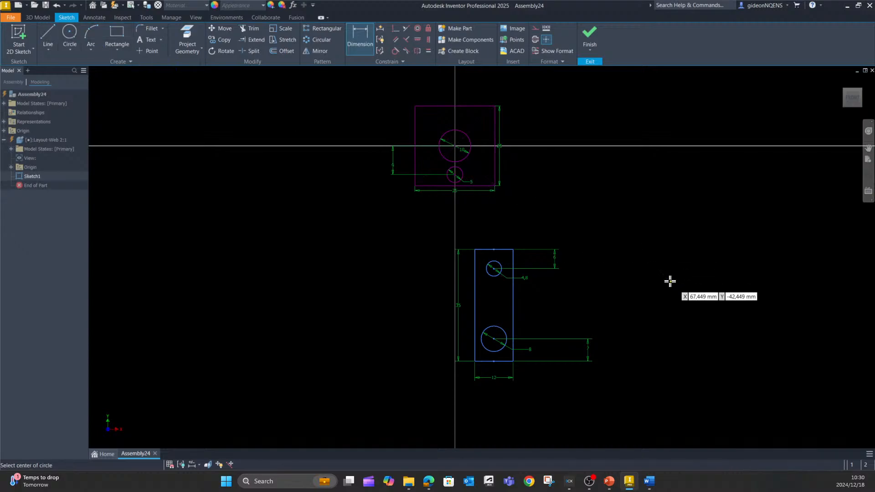
Draw a separate 7.8 mm diameter circle to the right of the tall rectangle and update the assembly.
{"action": "key", "text": "c"}
{"action": "left_click", "coordinate": [675, 305]}
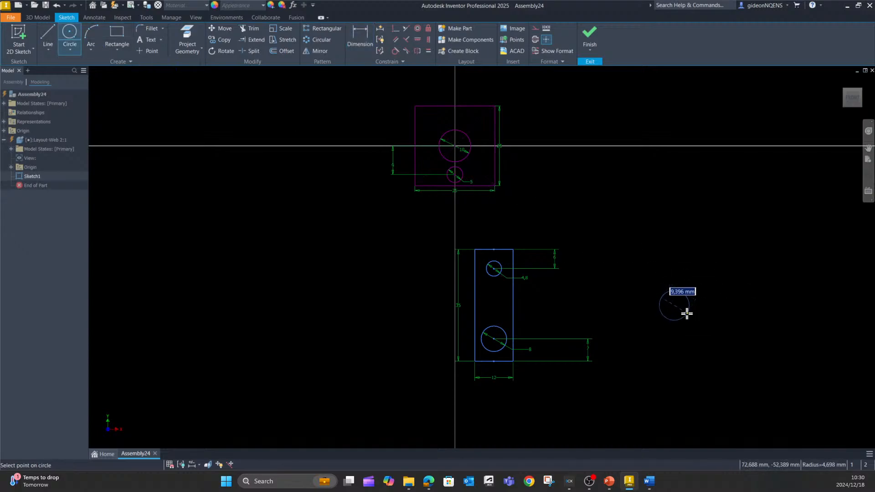
{"action": "type", "text": "7.8"}
{"action": "key", "text": "Return"}
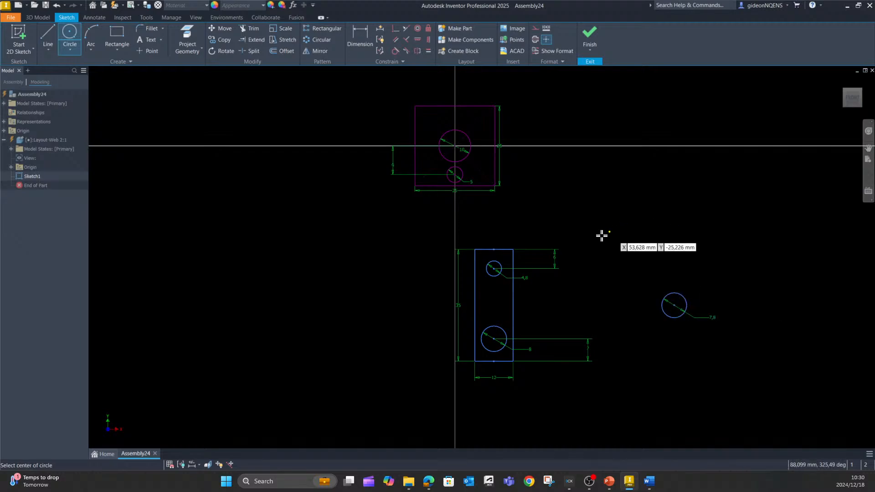
{"action": "key", "text": "Escape"}
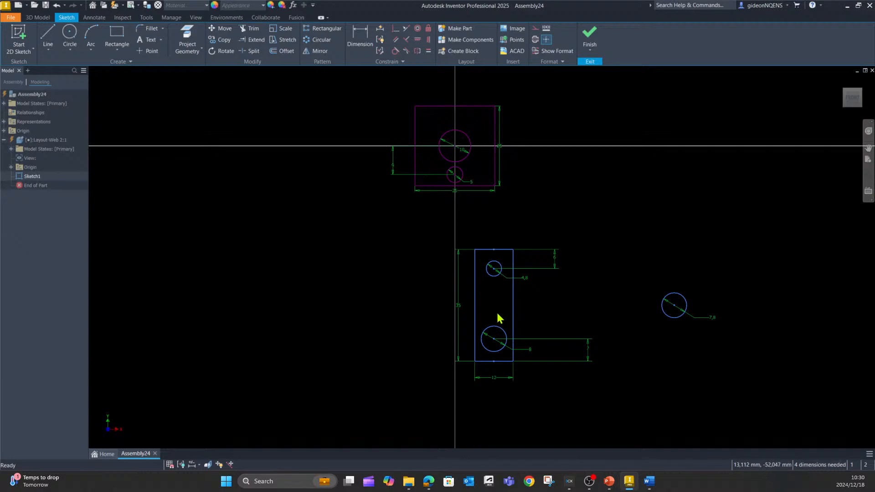
{"action": "left_click", "coordinate": [111, 6]}
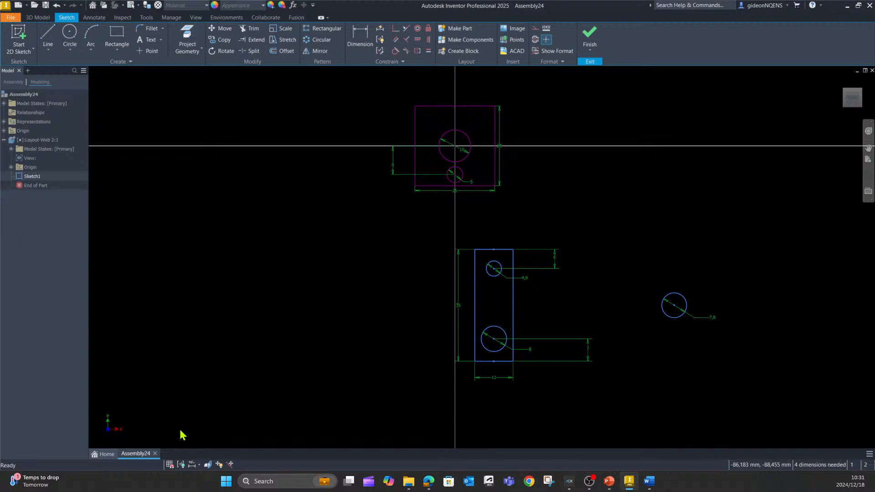
Create a sketch block named "Center Block" from the square and its two circles.
{"action": "left_click", "coordinate": [472, 53]}
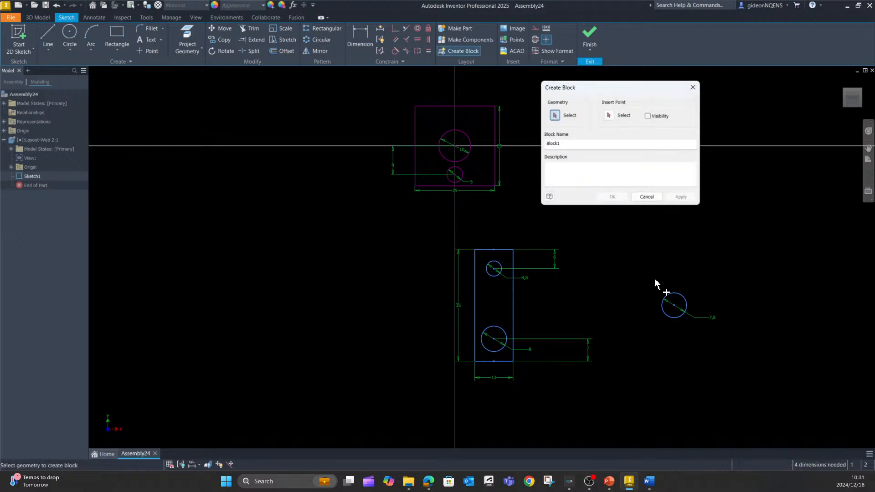
{"action": "mouse_move", "coordinate": [517, 90]}
{"action": "left_mouse_down"}
{"action": "mouse_move", "coordinate": [482, 205]}
{"action": "mouse_move", "coordinate": [372, 216]}
{"action": "mouse_move", "coordinate": [397, 219]}
{"action": "left_mouse_up"}
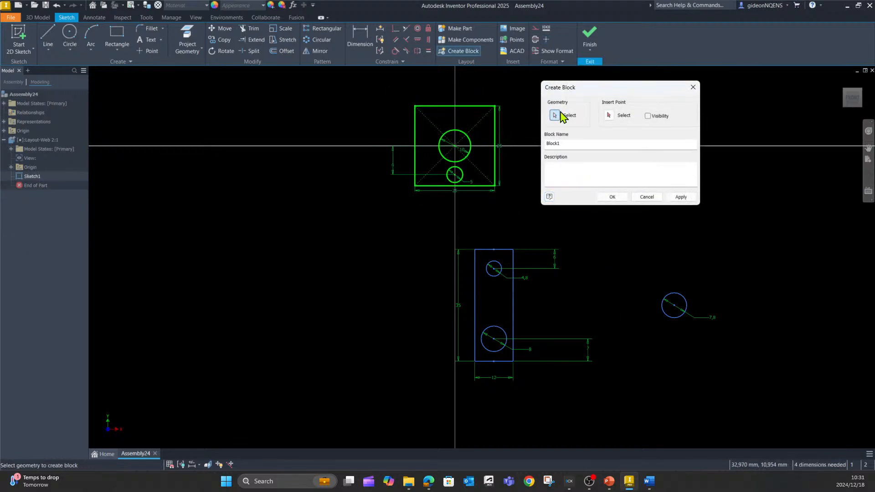
{"action": "double_click", "coordinate": [568, 144]}
{"action": "type", "text": "c"}
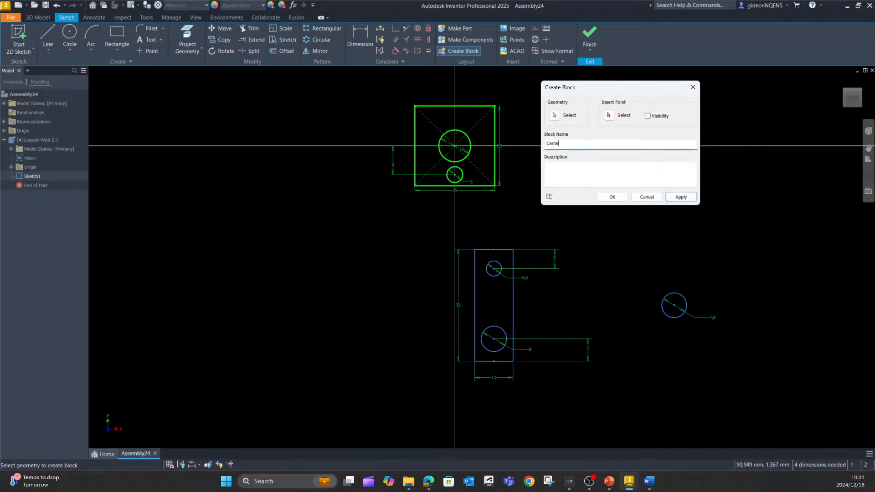
{"action": "type", "text": "entre Block"}
{"action": "left_click", "coordinate": [680, 198]}
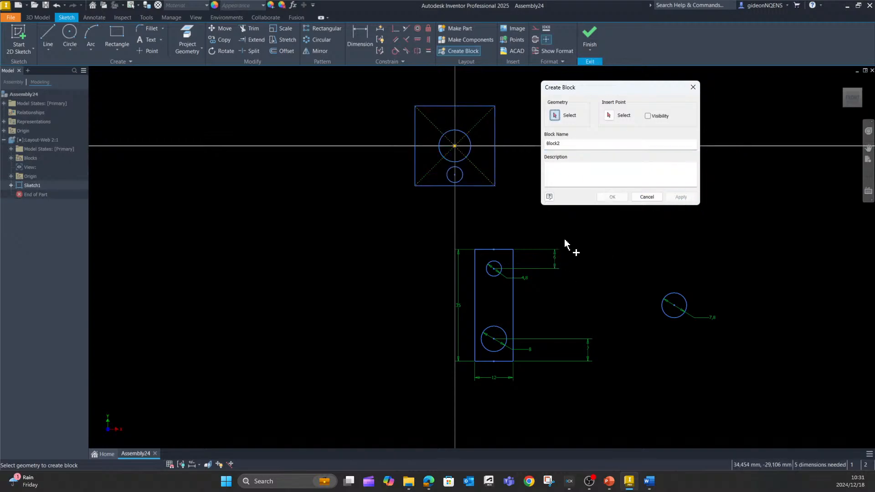
Create a sketch block named "Arm" from the tall rectangle and its two circles.
{"action": "left_click_drag", "start_coordinate": [565, 238], "coordinate": [446, 413]}
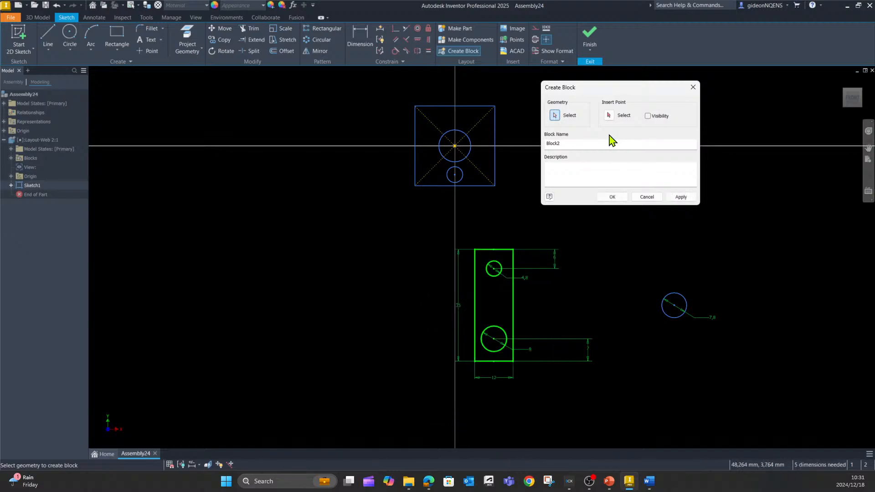
{"action": "left_click", "coordinate": [574, 146]}
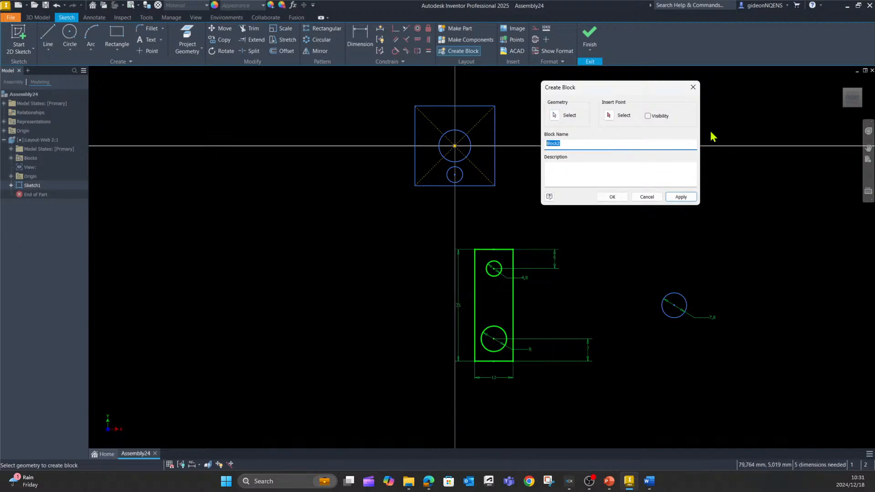
{"action": "type", "text": "Arm"}
{"action": "left_click", "coordinate": [685, 199]}
Create a sketch block named "Pin" from the separate 7.8 mm circle and finish block creation.
{"action": "left_click", "coordinate": [686, 303]}
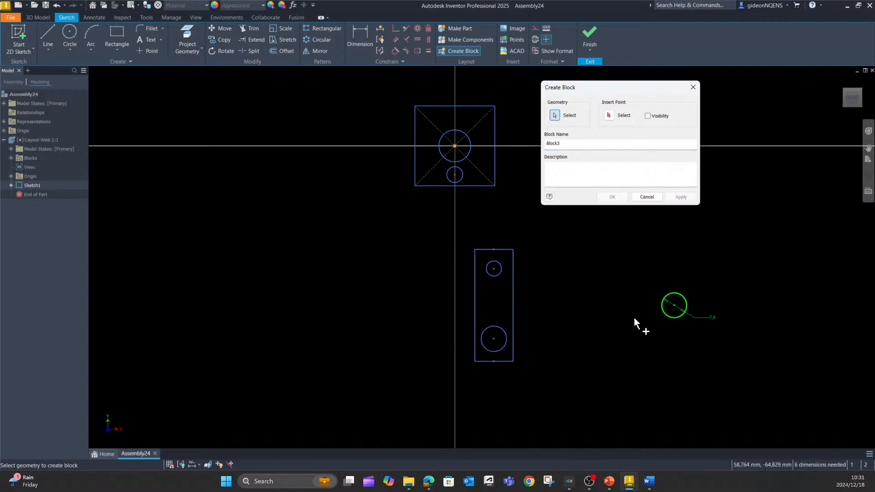
{"action": "double_click", "coordinate": [571, 146]}
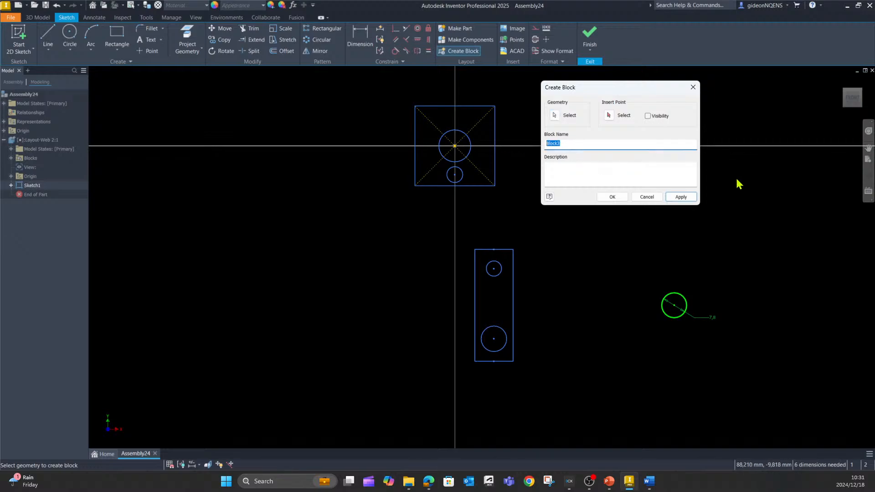
{"action": "type", "text": "Pin"}
{"action": "left_click", "coordinate": [671, 198]}
{"action": "left_click", "coordinate": [647, 197]}
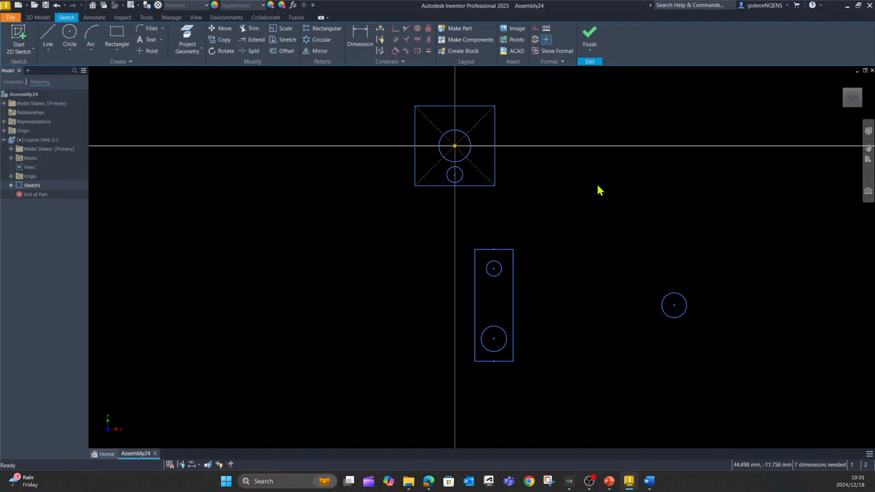
Constrain the midpoint of the square block's upper edge vertically to the block's centre point at the origin.
{"action": "left_click", "coordinate": [428, 40]}
{"action": "left_click", "coordinate": [455, 106]}
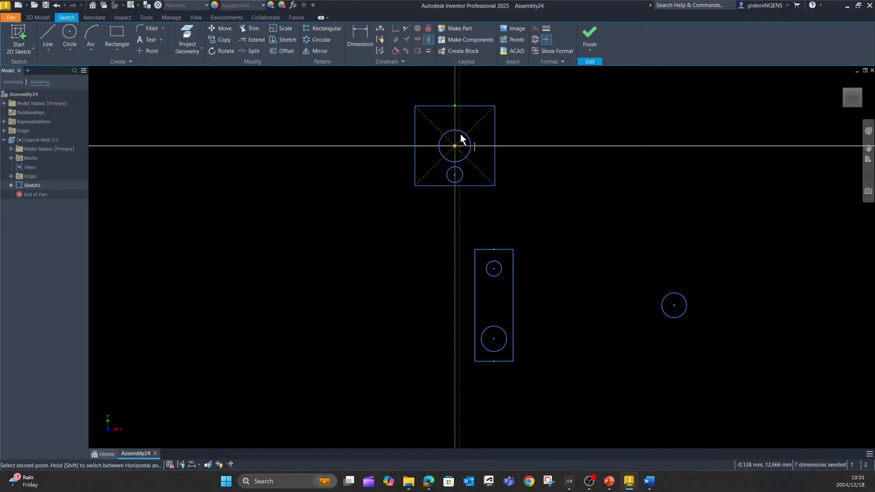
{"action": "left_click", "coordinate": [455, 145]}
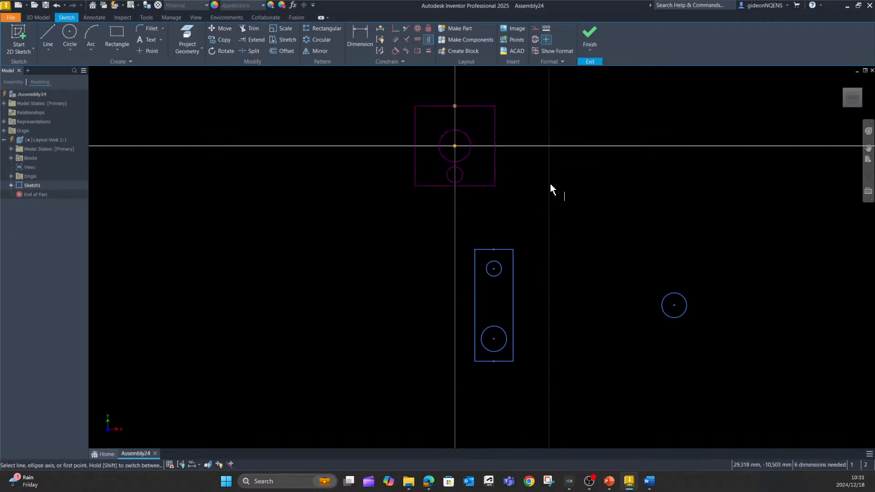
{"action": "key", "text": "Escape"}
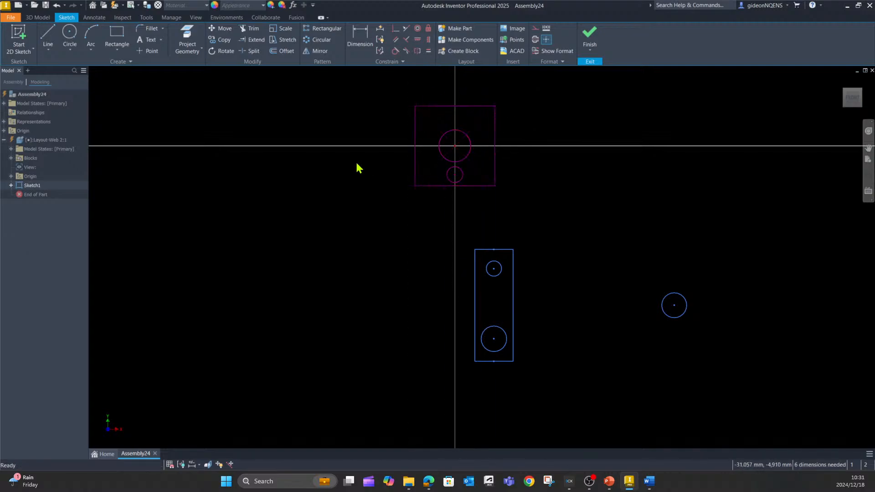
Make the arm's small hole centre coincident with the square's small hole centre and constrain the arm's long edge vertical.
{"action": "left_click", "coordinate": [394, 30]}
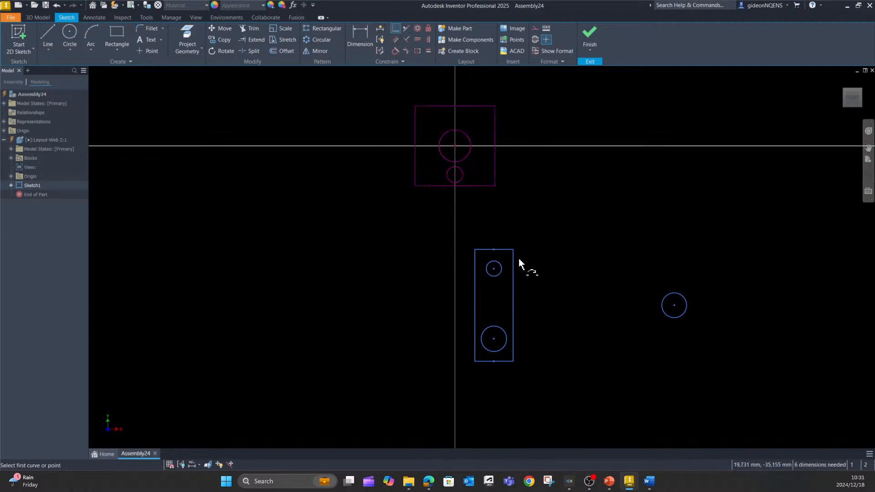
{"action": "left_click", "coordinate": [494, 269]}
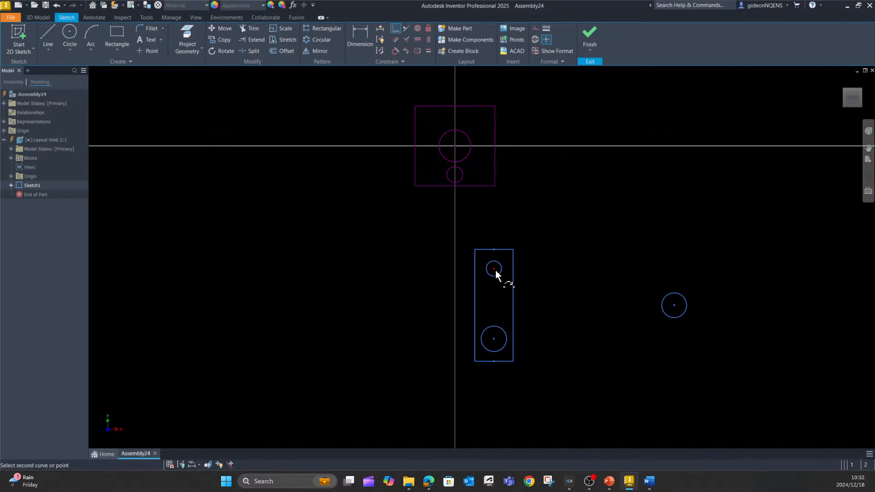
{"action": "left_click", "coordinate": [454, 175]}
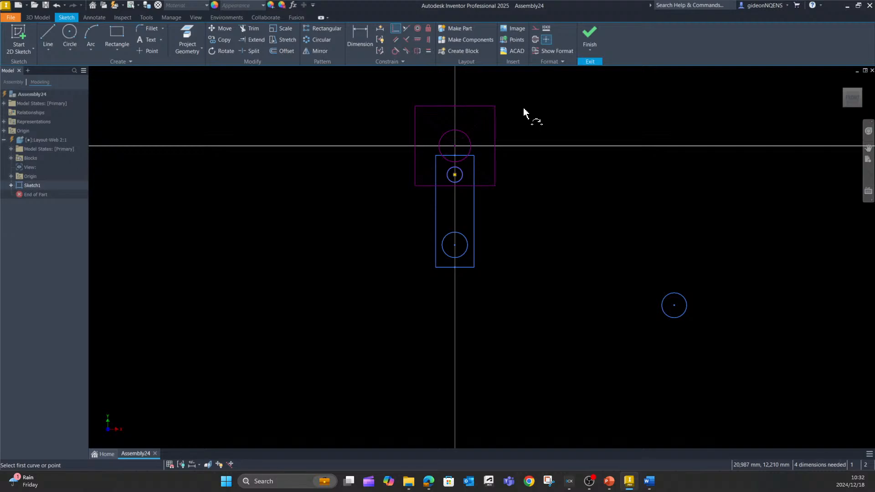
{"action": "left_click", "coordinate": [429, 40]}
{"action": "left_click", "coordinate": [475, 231]}
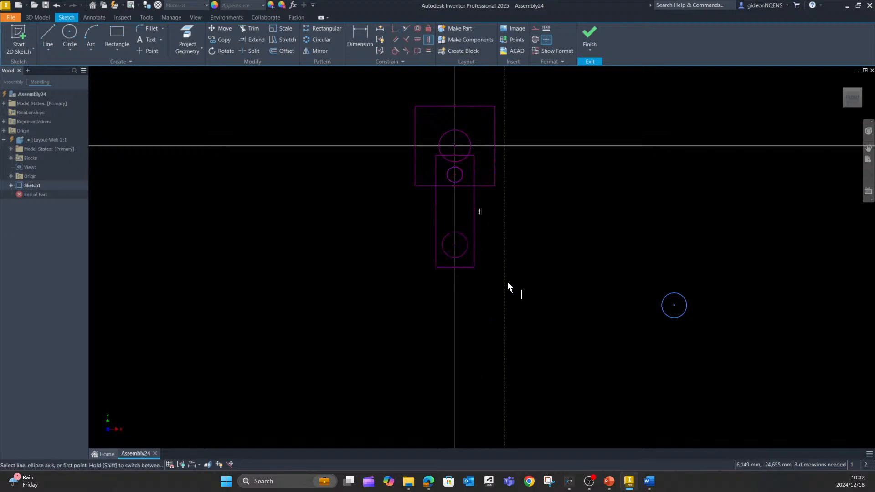
{"action": "key", "text": "Escape"}
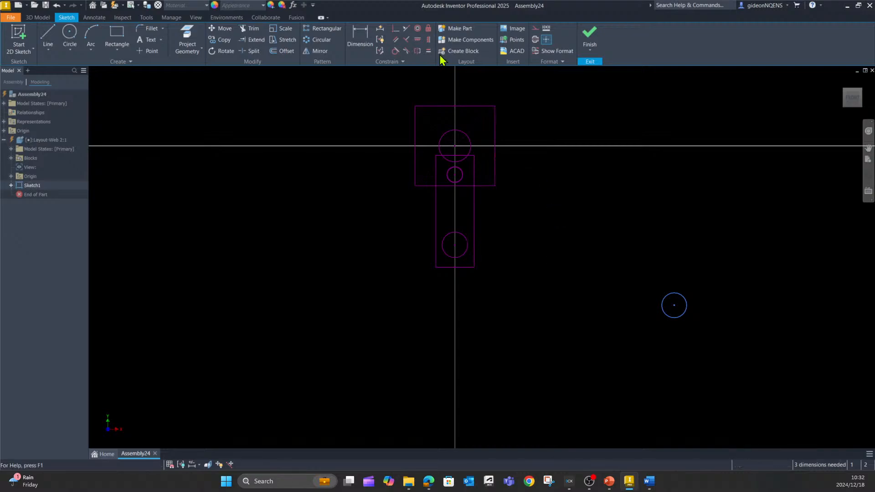
Make the pin circle's centre coincident with the centre of the arm's large lower hole.
{"action": "left_click", "coordinate": [395, 30]}
{"action": "left_click", "coordinate": [674, 305]}
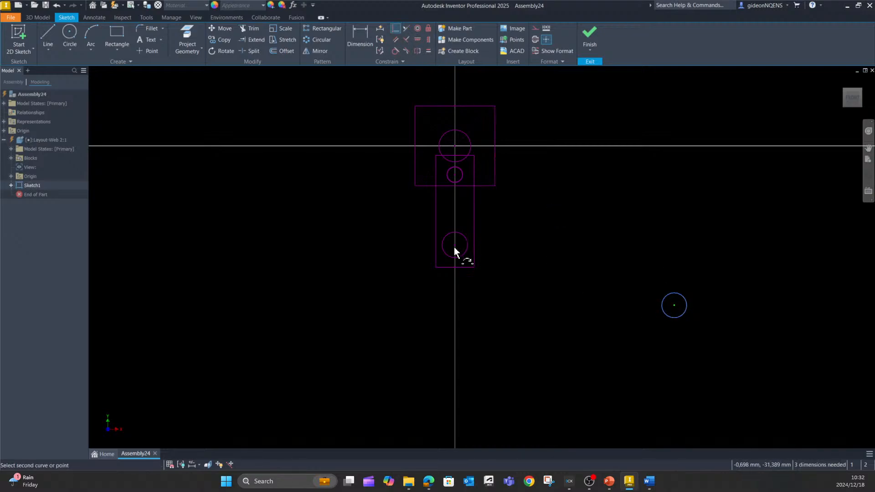
{"action": "left_click", "coordinate": [455, 248]}
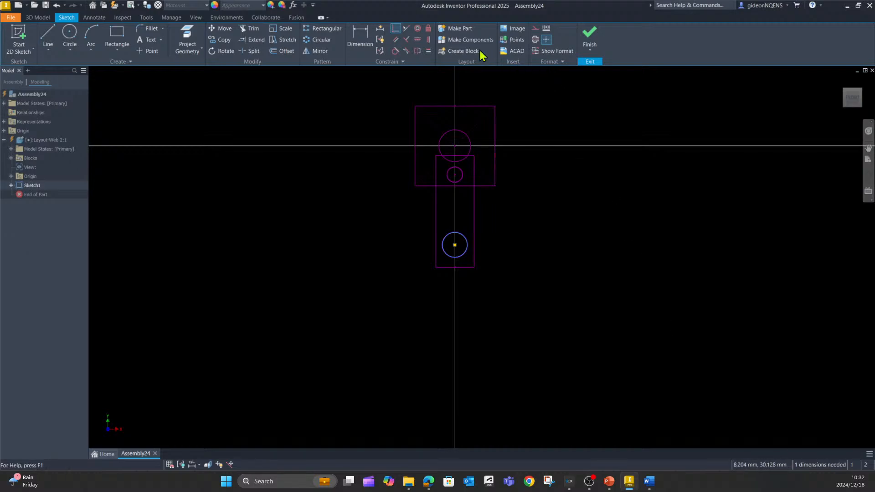
{"action": "left_click", "coordinate": [417, 29]}
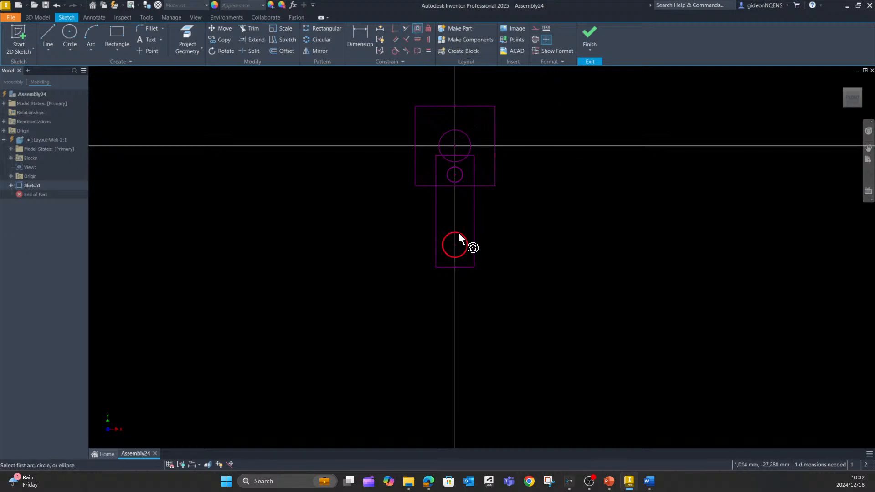
{"action": "scroll", "coordinate": [460, 237], "scroll_direction": "up", "scroll_amount": 10}
{"action": "left_click", "coordinate": [460, 233]}
{"action": "left_click", "coordinate": [461, 233]}
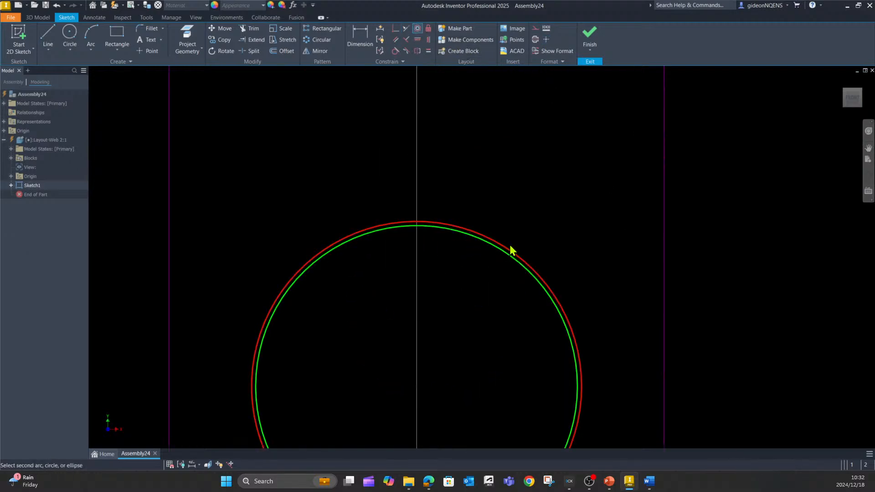
{"action": "key", "text": "Escape"}
{"action": "scroll", "coordinate": [512, 179], "scroll_direction": "up", "scroll_amount": 3}
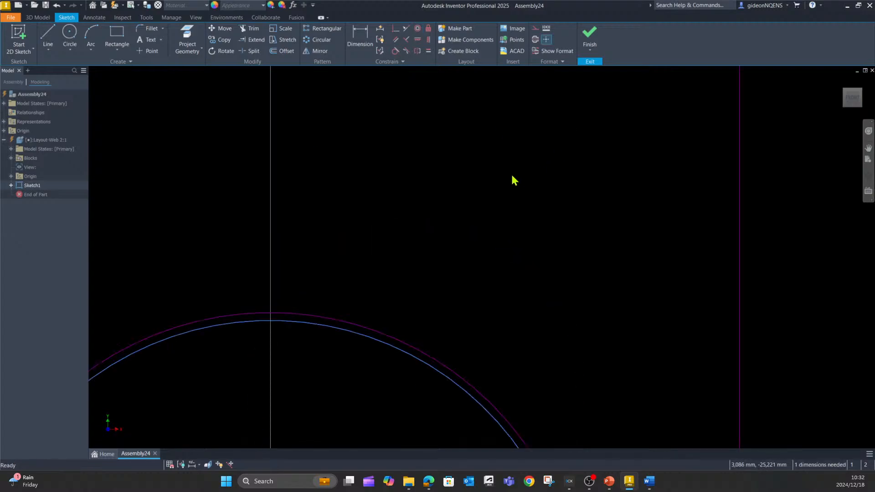
{"action": "scroll", "coordinate": [483, 194], "scroll_direction": "down", "scroll_amount": 10}
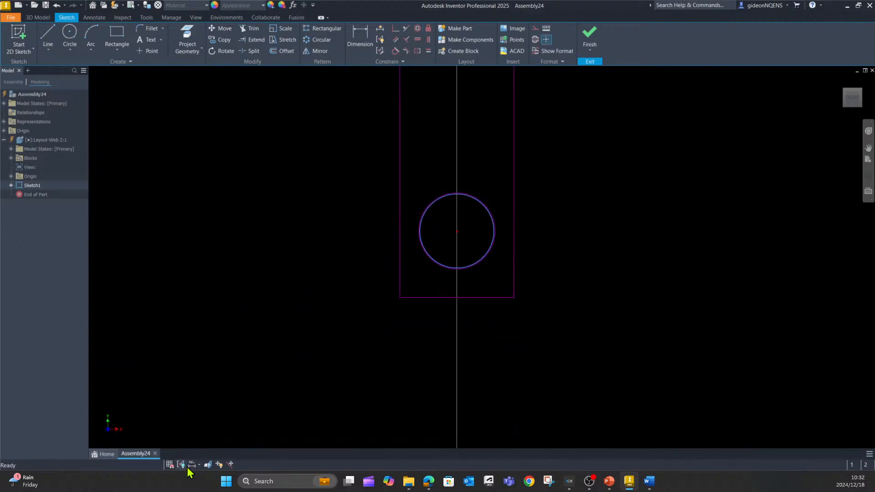
Show the sketch's degrees of freedom and try to apply a vertical constraint from the pin circle's centre.
{"action": "left_click", "coordinate": [219, 464]}
{"action": "scroll", "coordinate": [436, 296], "scroll_direction": "down", "scroll_amount": 3}
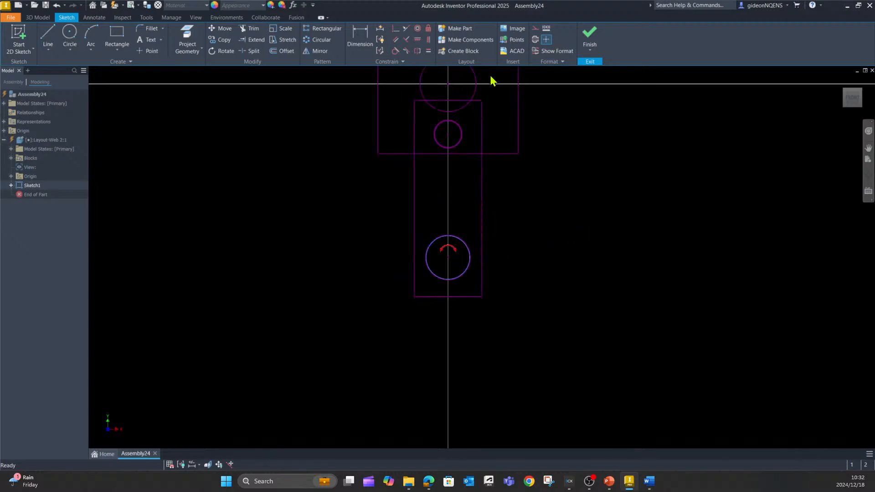
{"action": "left_click", "coordinate": [428, 39]}
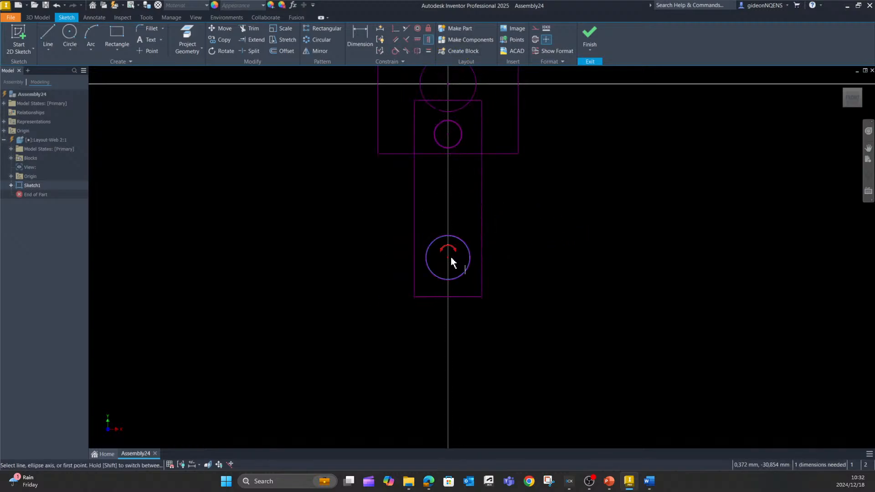
{"action": "left_click", "coordinate": [449, 258]}
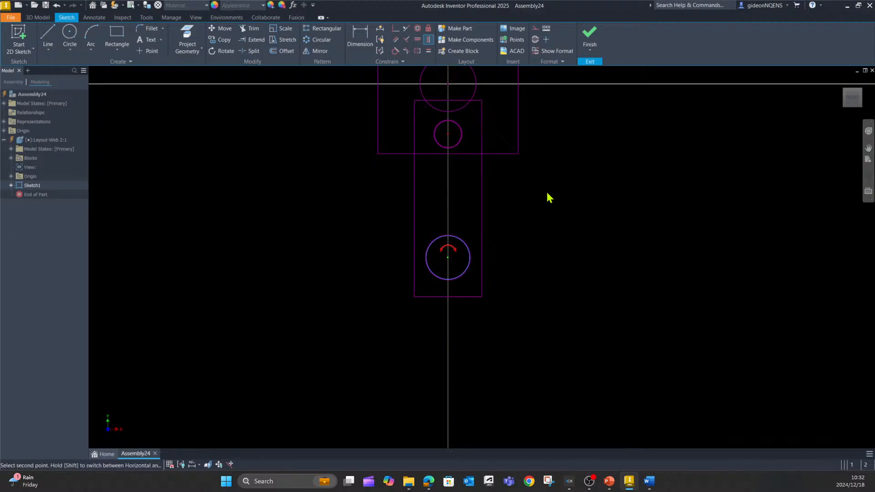
{"action": "key", "text": "Escape"}
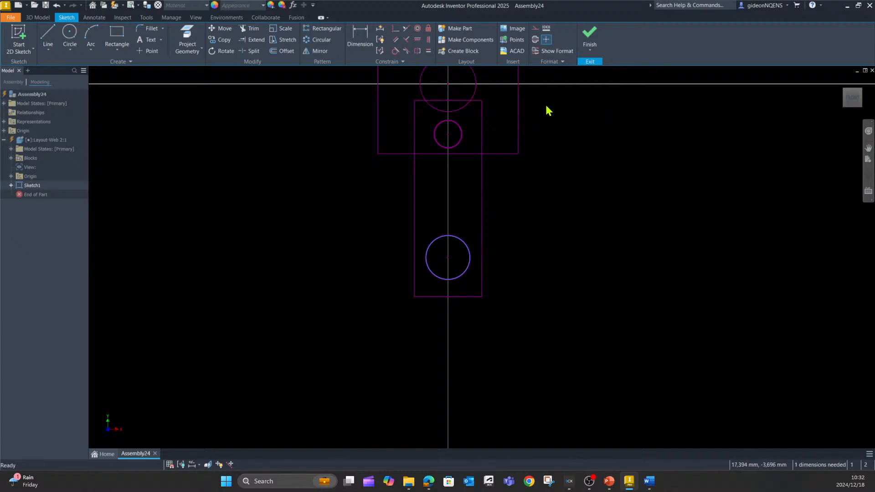
Update the assembly and place a second instance of the Arm block in the sketch beside the first arm.
{"action": "left_click", "coordinate": [115, 5]}
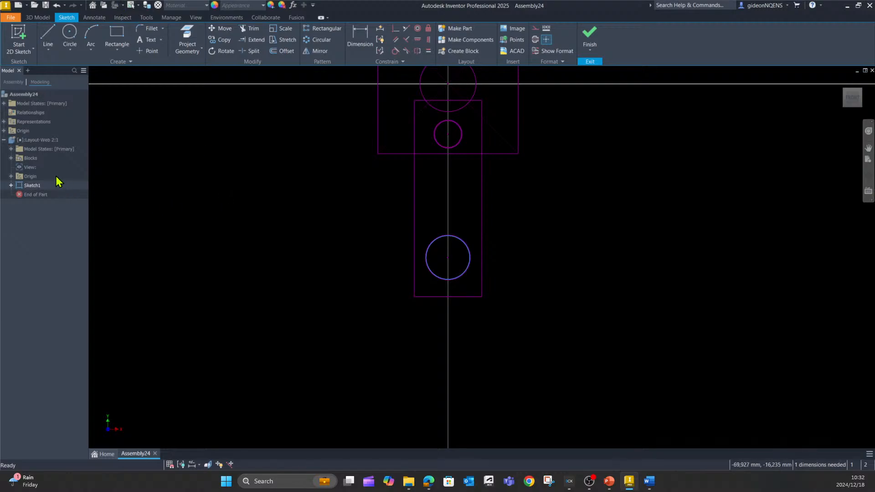
{"action": "left_click", "coordinate": [11, 158]}
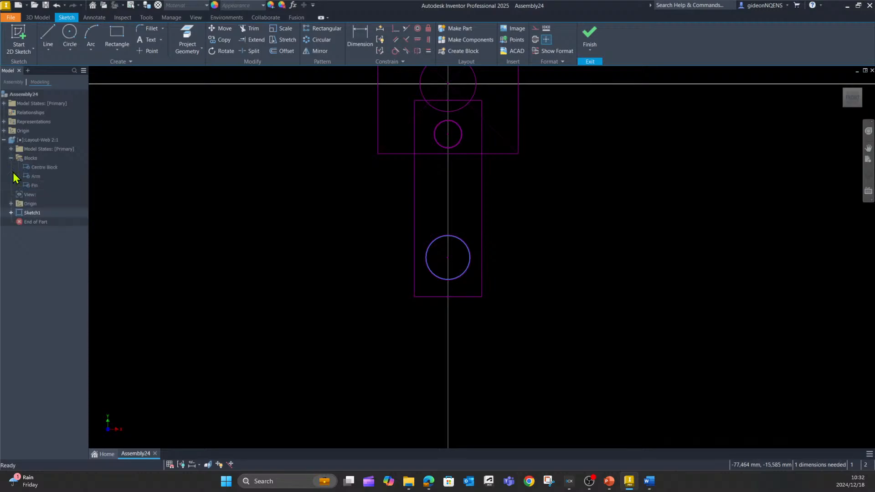
{"action": "left_click", "coordinate": [11, 213]}
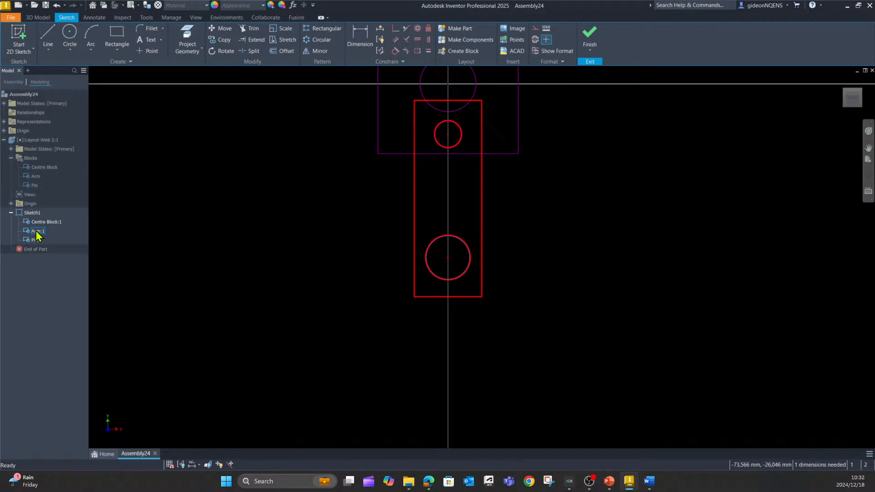
{"action": "left_click_drag", "start_coordinate": [36, 235], "coordinate": [606, 243]}
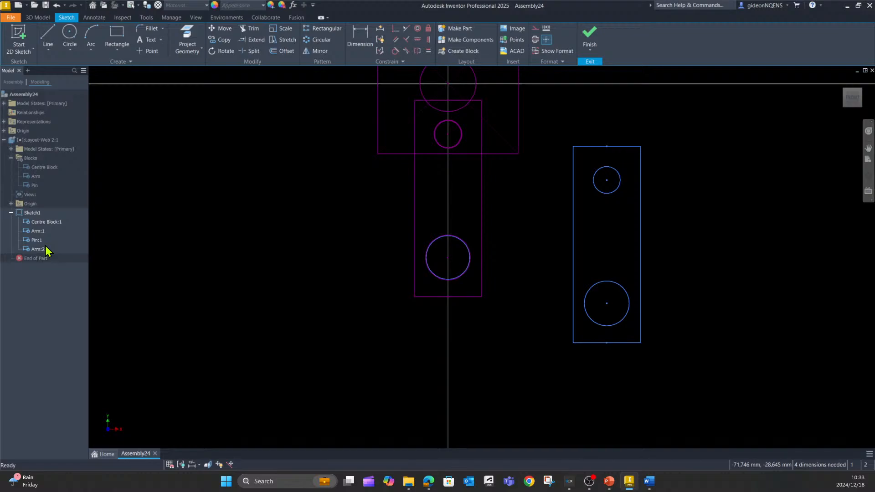
Make the second arm's small hole centre coincident with the first arm's small hole centre and try a vertical constraint on the arm.
{"action": "left_click", "coordinate": [395, 29]}
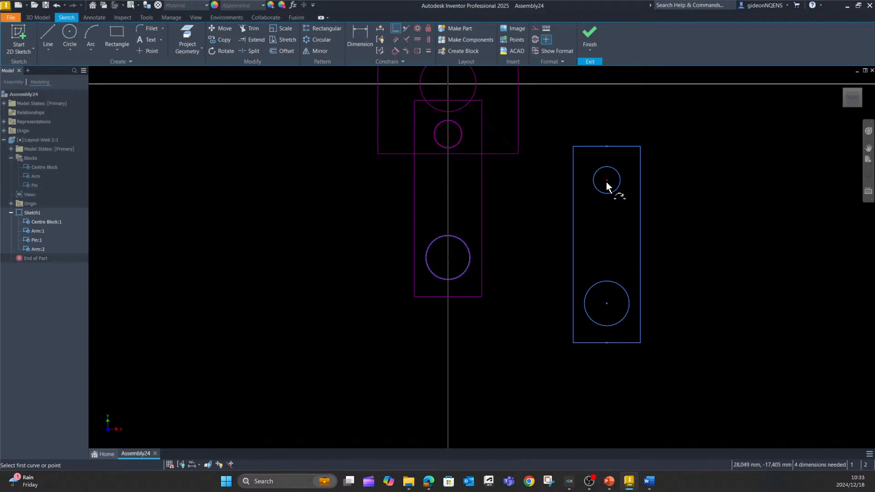
{"action": "left_click", "coordinate": [606, 180]}
{"action": "left_click", "coordinate": [449, 135]}
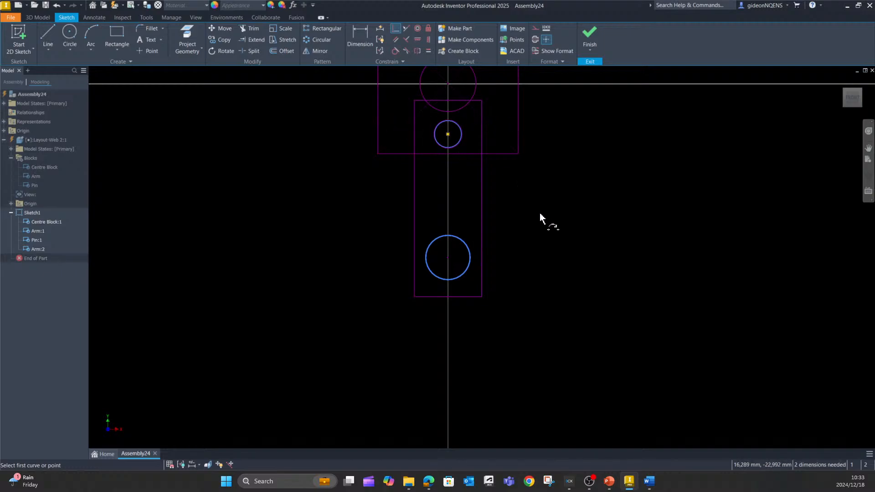
{"action": "left_click", "coordinate": [428, 41]}
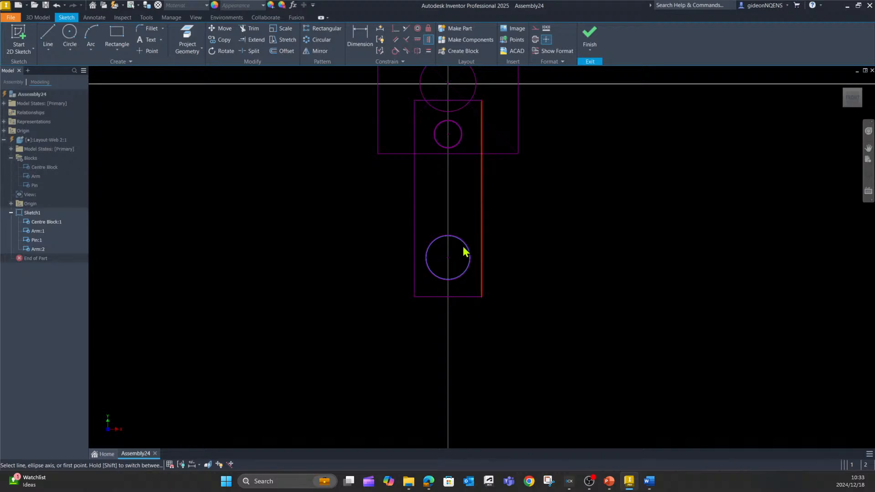
{"action": "key", "text": "Escape"}
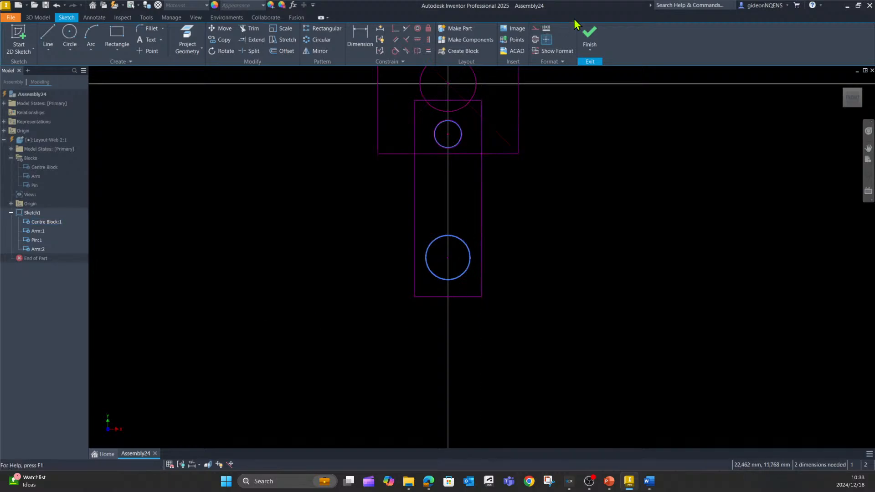
Finish the sketch, highlight Sketch1's geometry and reopen the sketch for editing.
{"action": "left_click", "coordinate": [589, 34]}
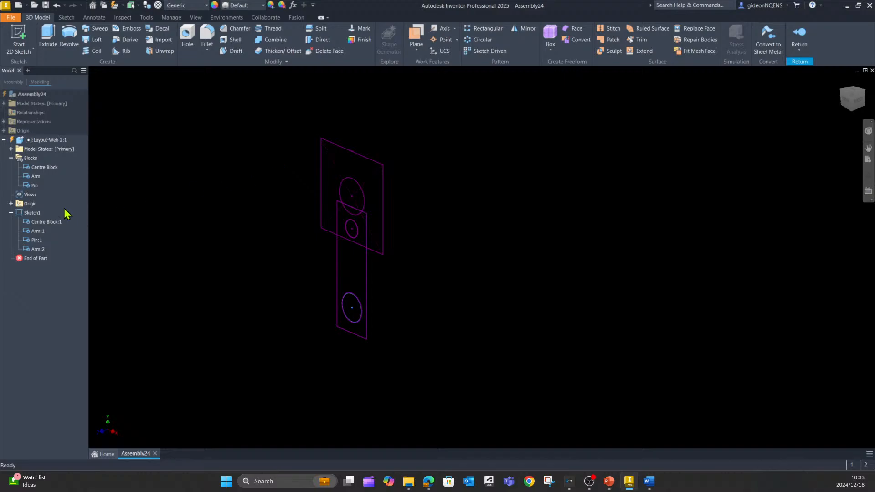
{"action": "left_click", "coordinate": [32, 213]}
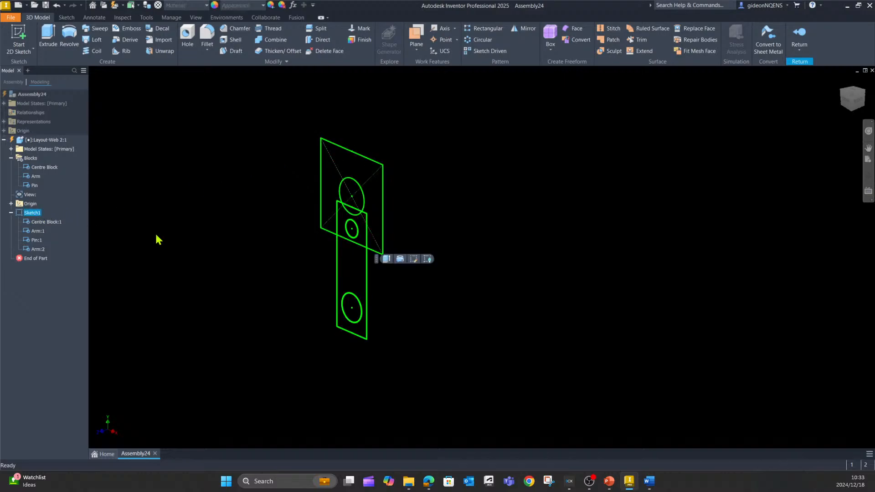
{"action": "left_click", "coordinate": [279, 239]}
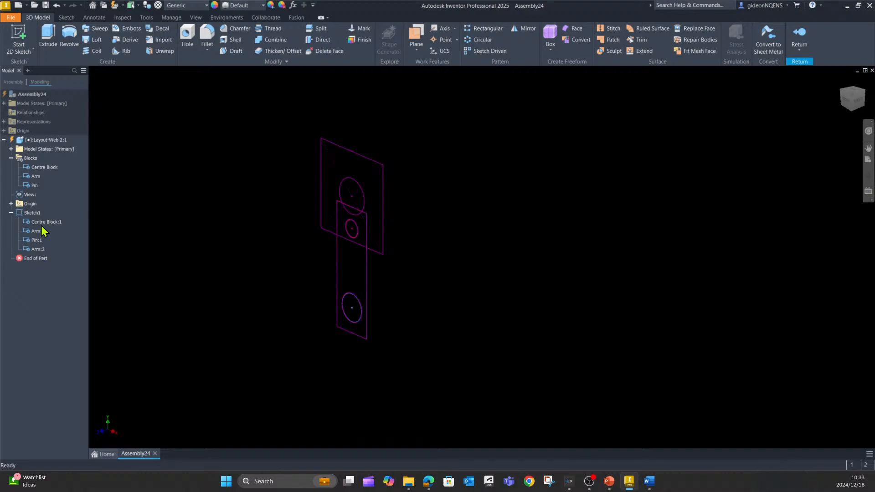
{"action": "double_click", "coordinate": [34, 214]}
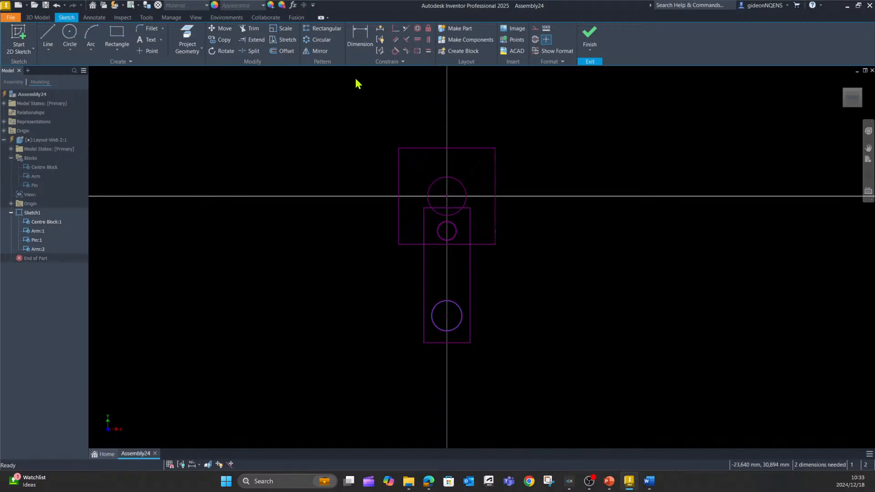
Start Make Components and save the parent assembly as Assembly24 together with the Layout-Web 2 part.
{"action": "left_click", "coordinate": [457, 51]}
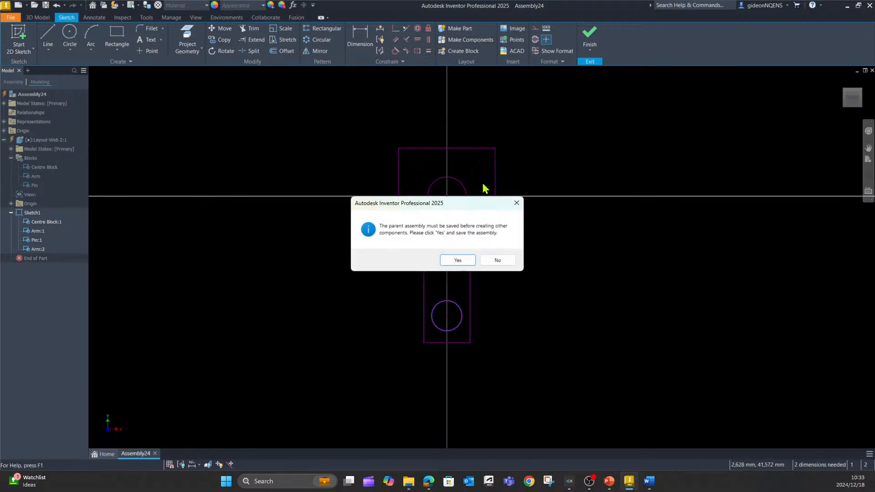
{"action": "left_click", "coordinate": [457, 259]}
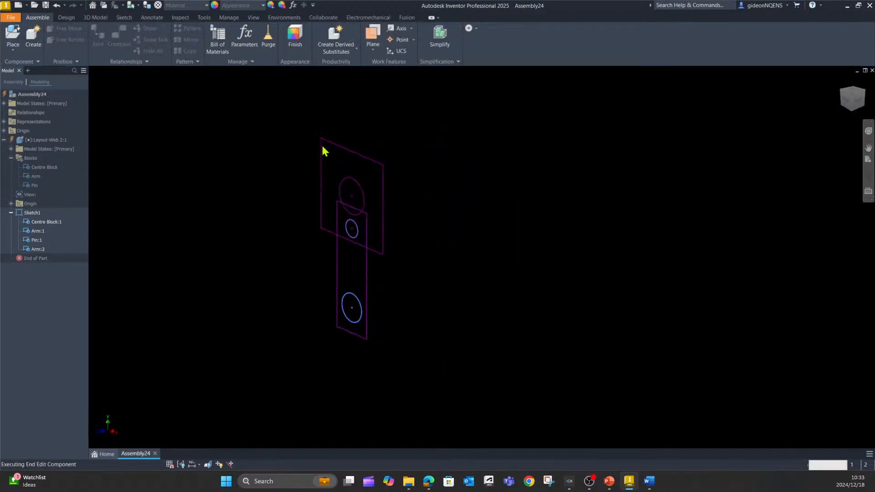
{"action": "left_click", "coordinate": [531, 327]}
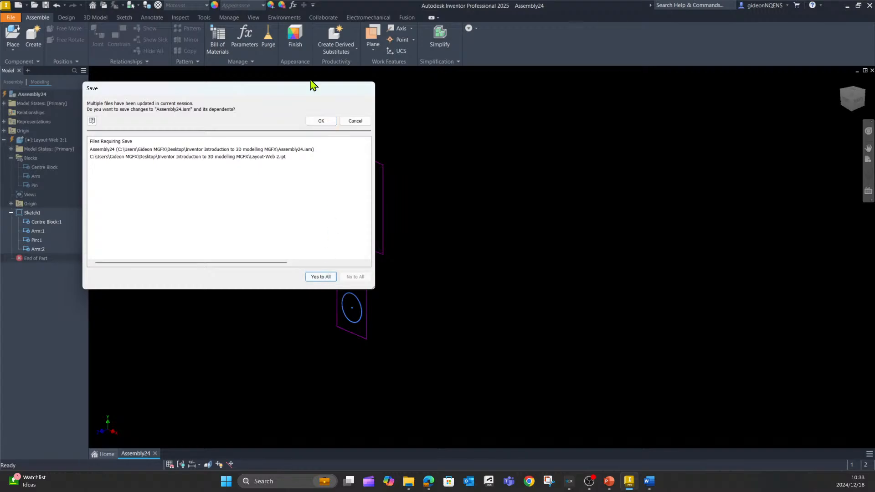
{"action": "left_click", "coordinate": [321, 121]}
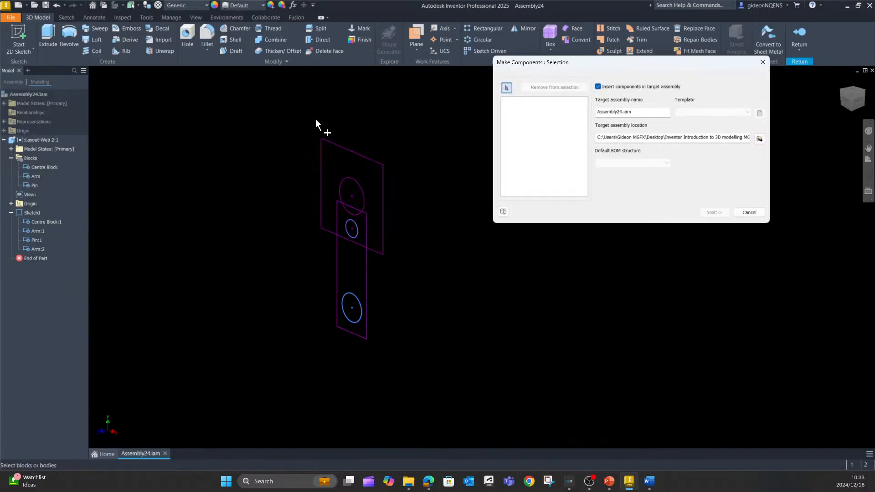
Select Centre Block:1, Arm:1, Pin:1 and Arm:2 for the new components and continue to the block settings.
{"action": "left_click", "coordinate": [49, 223]}
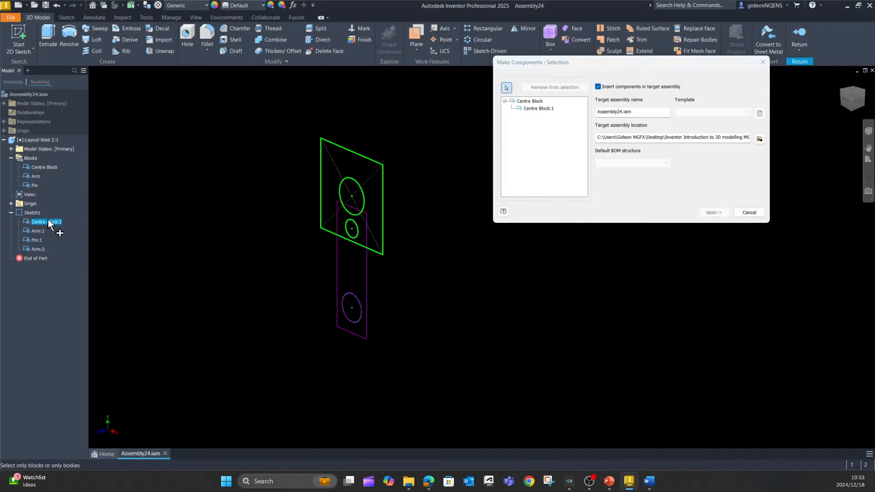
{"action": "left_click", "coordinate": [38, 231]}
{"action": "left_click", "coordinate": [38, 241]}
{"action": "left_click", "coordinate": [37, 249]}
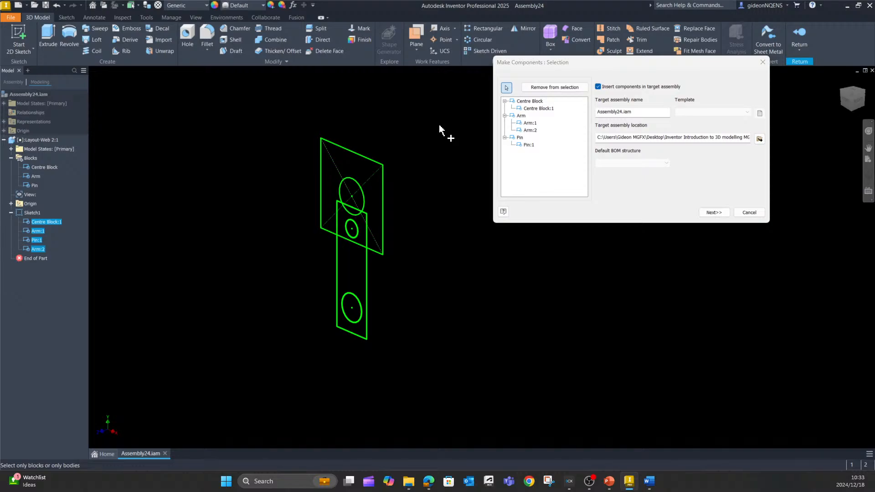
{"action": "left_click", "coordinate": [714, 212]}
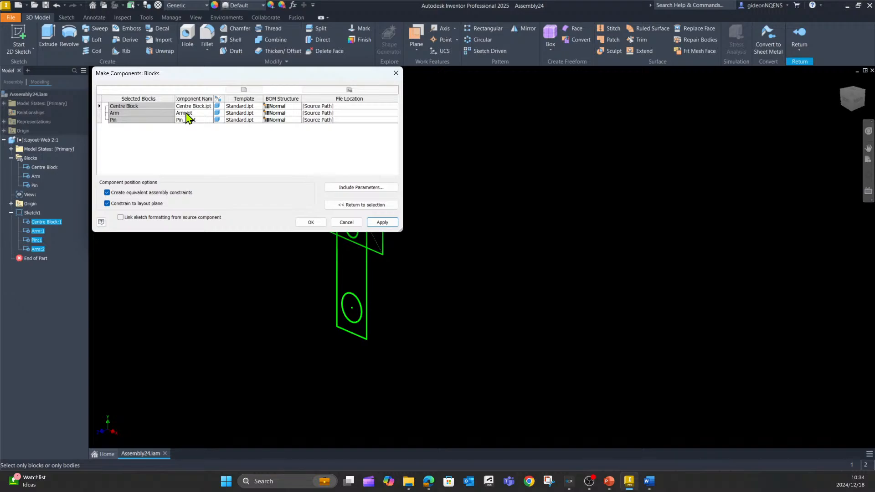
Set the Centre Block component's template to the metric Standard (mm).ipt.
{"action": "left_click", "coordinate": [247, 106]}
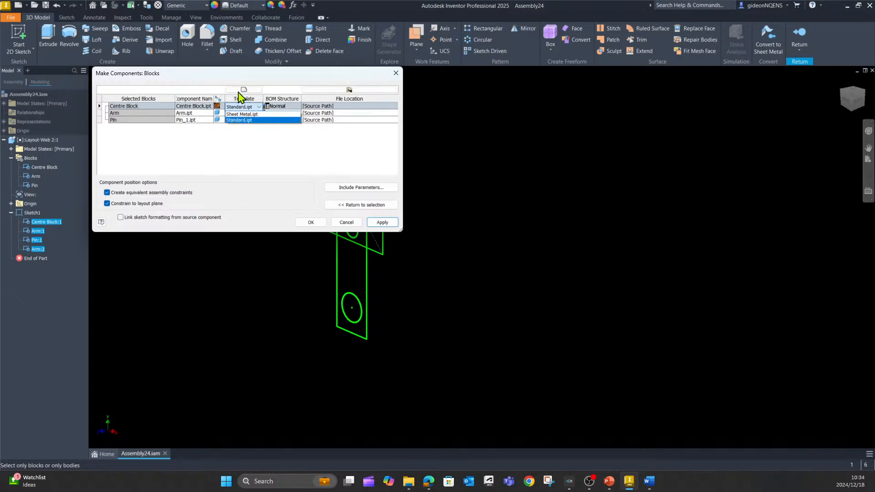
{"action": "left_click", "coordinate": [240, 91]}
{"action": "left_click", "coordinate": [242, 92]}
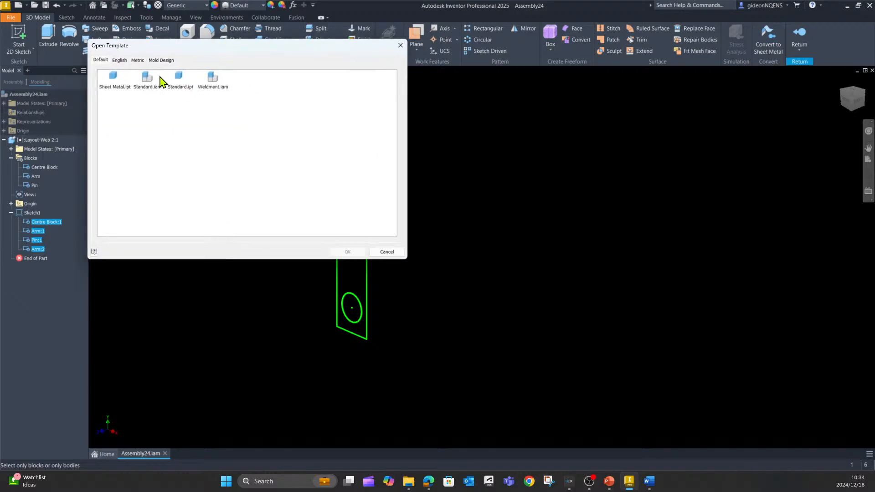
{"action": "left_click", "coordinate": [138, 60]}
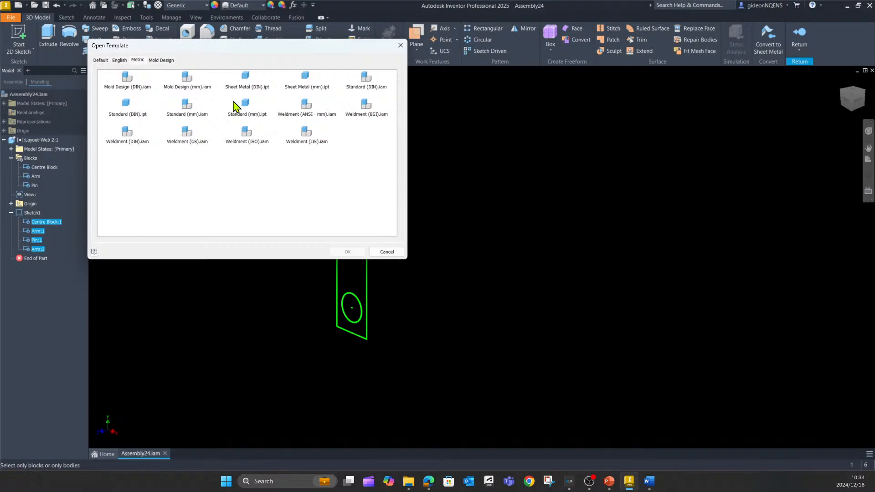
{"action": "left_click", "coordinate": [249, 109]}
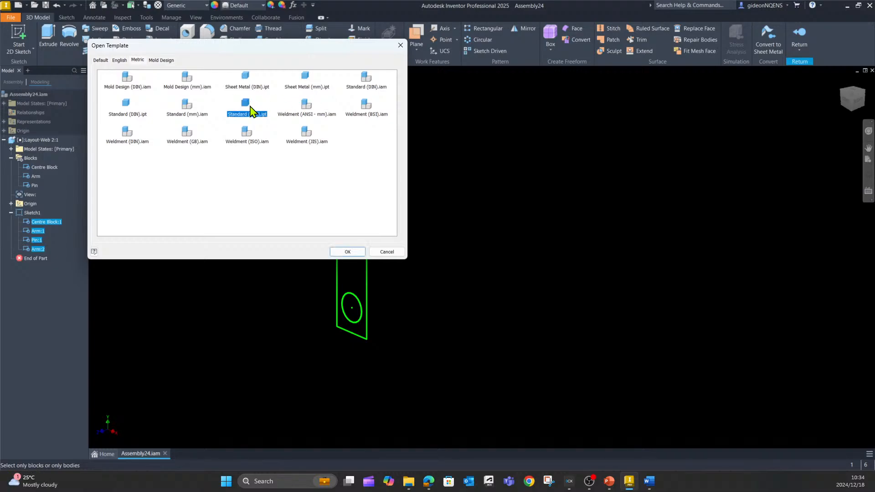
{"action": "left_click", "coordinate": [348, 252]}
Set the Arm component's template to the metric Standard (mm).ipt.
{"action": "left_click", "coordinate": [246, 114]}
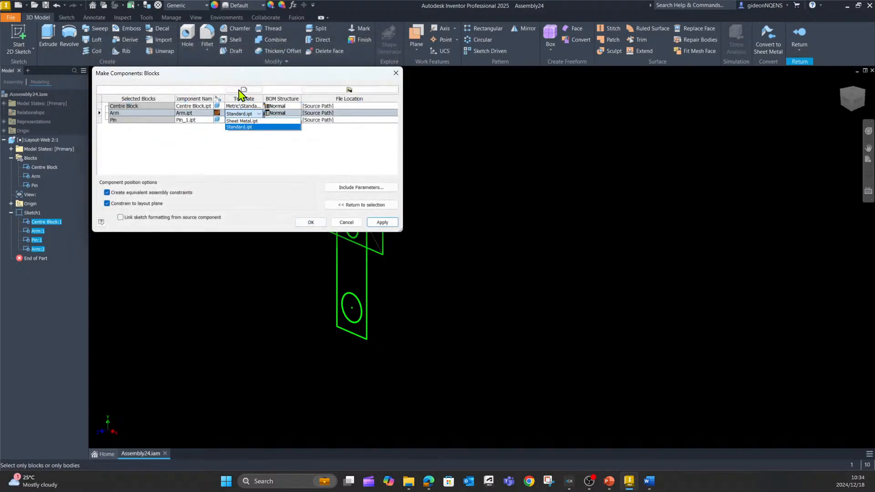
{"action": "left_click", "coordinate": [243, 90]}
{"action": "left_click", "coordinate": [244, 90]}
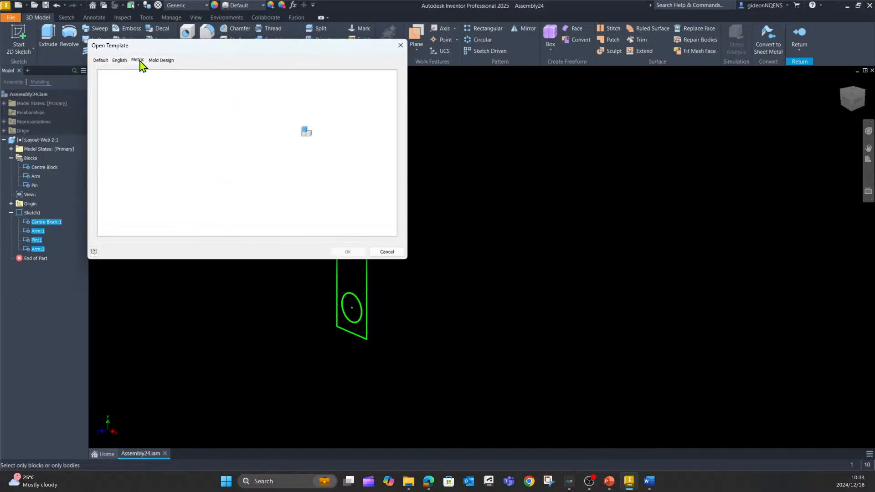
{"action": "double_click", "coordinate": [243, 109]}
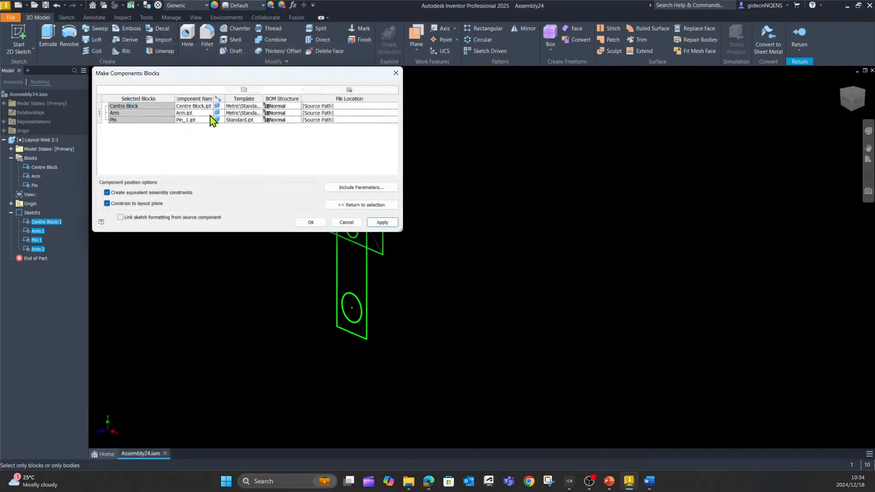
Set the Pin component's template to the metric Standard (mm).ipt and generate the part components from the blocks.
{"action": "left_click", "coordinate": [236, 120]}
{"action": "left_click", "coordinate": [238, 120]}
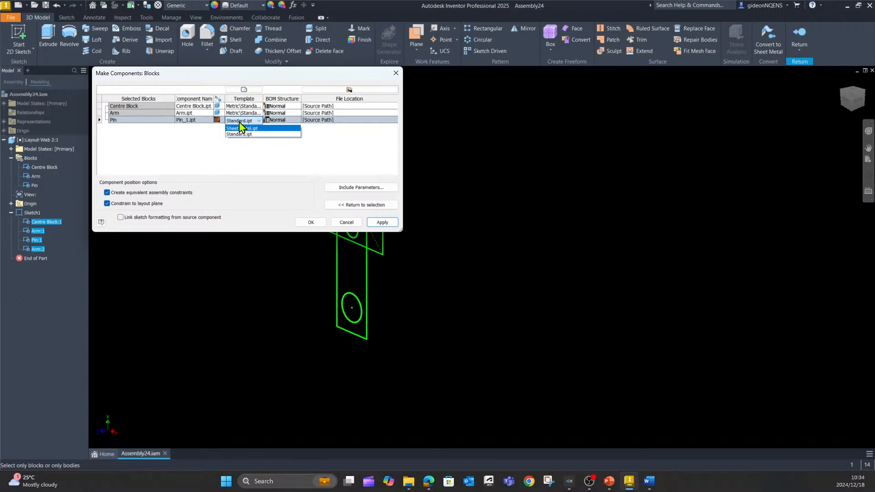
{"action": "left_click", "coordinate": [243, 90]}
{"action": "left_click", "coordinate": [243, 89]}
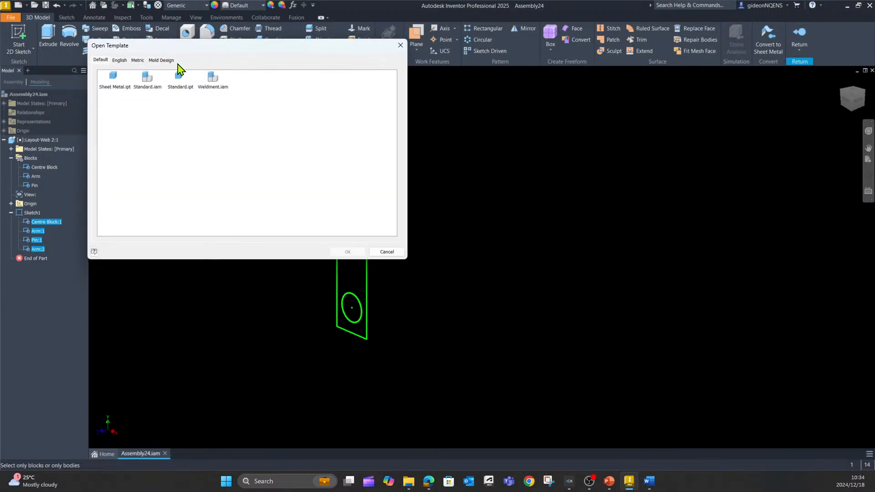
{"action": "left_click", "coordinate": [138, 61]}
{"action": "double_click", "coordinate": [251, 110]}
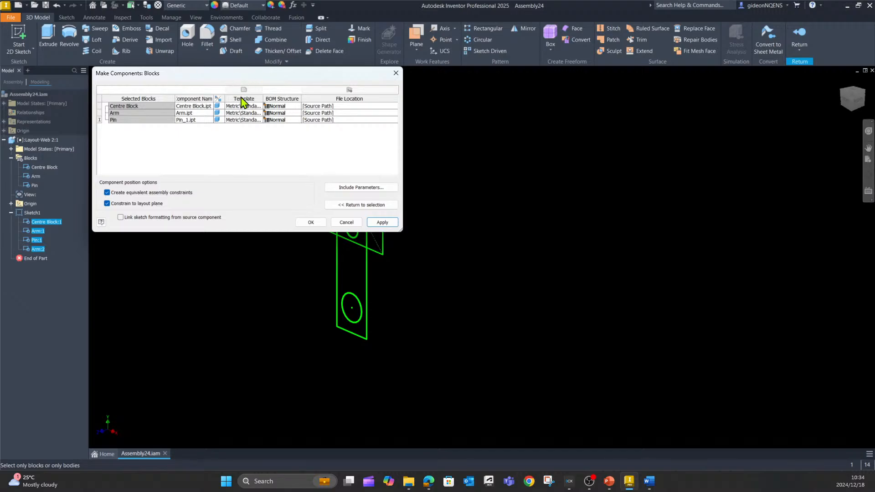
{"action": "left_click", "coordinate": [385, 222]}
{"action": "left_click", "coordinate": [748, 213]}
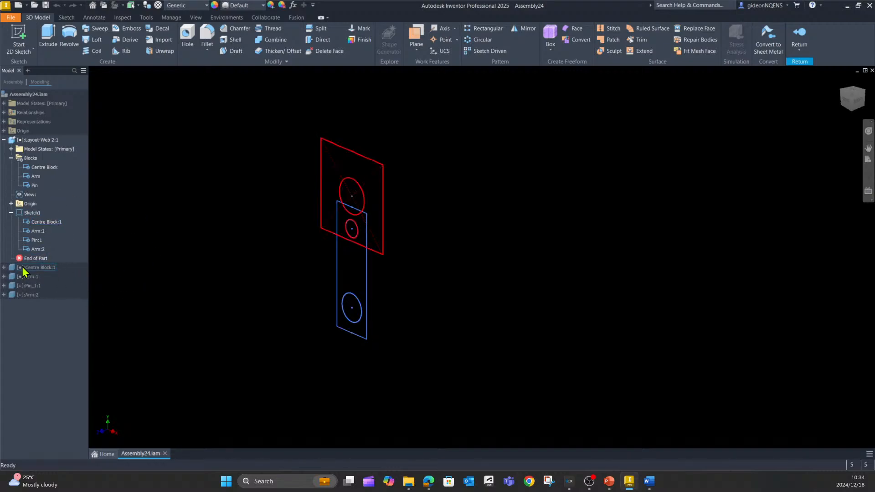
Edit the Centre Block part and extrude its square profile around the holes 10 mm symmetrically about the sketch plane.
{"action": "double_click", "coordinate": [40, 268]}
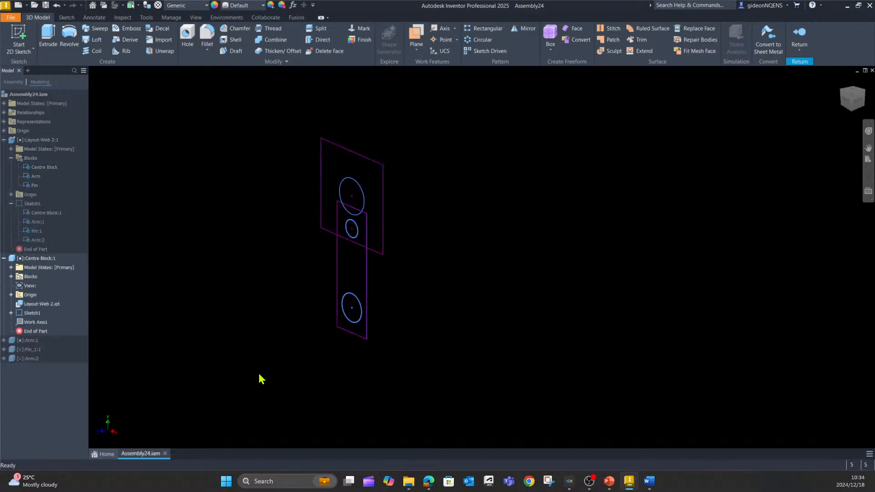
{"action": "left_click", "coordinate": [48, 38]}
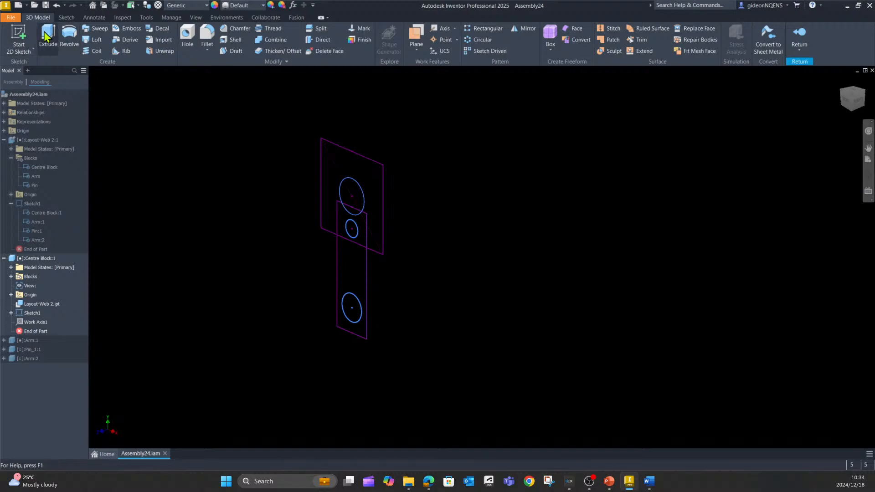
{"action": "left_click", "coordinate": [372, 172]}
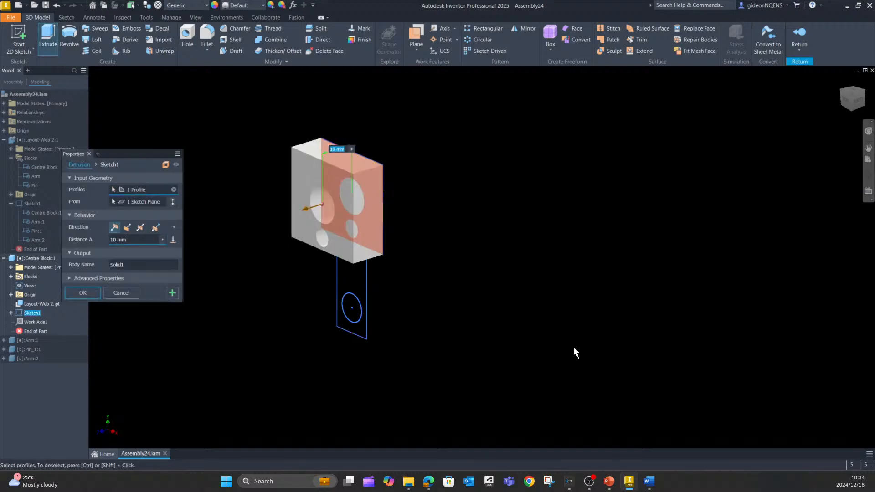
{"action": "left_click", "coordinate": [141, 228]}
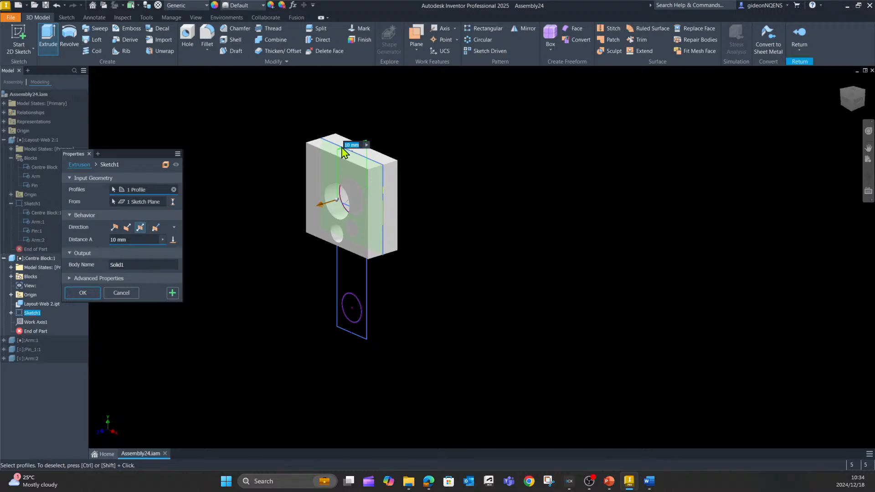
{"action": "left_click", "coordinate": [82, 293]}
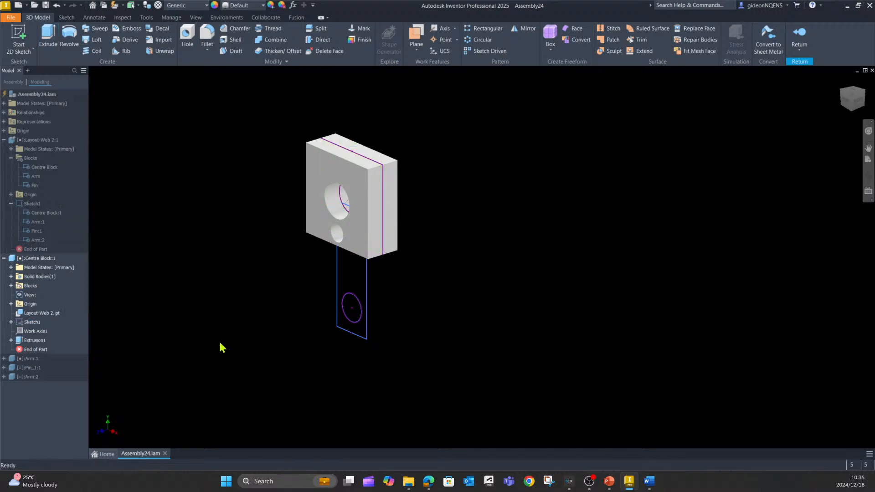
Edit Arm:1 and extrude its profile 2 mm, starting from the front face of the Centre Block.
{"action": "double_click", "coordinate": [30, 359]}
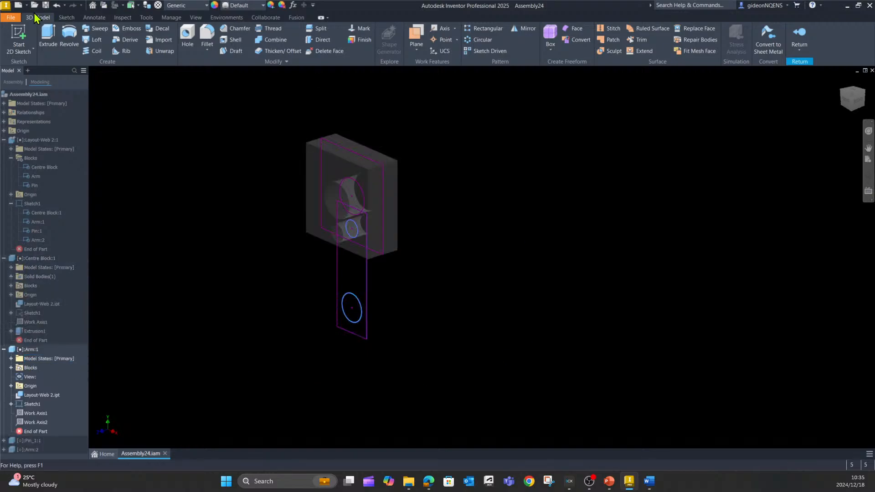
{"action": "left_click", "coordinate": [47, 38]}
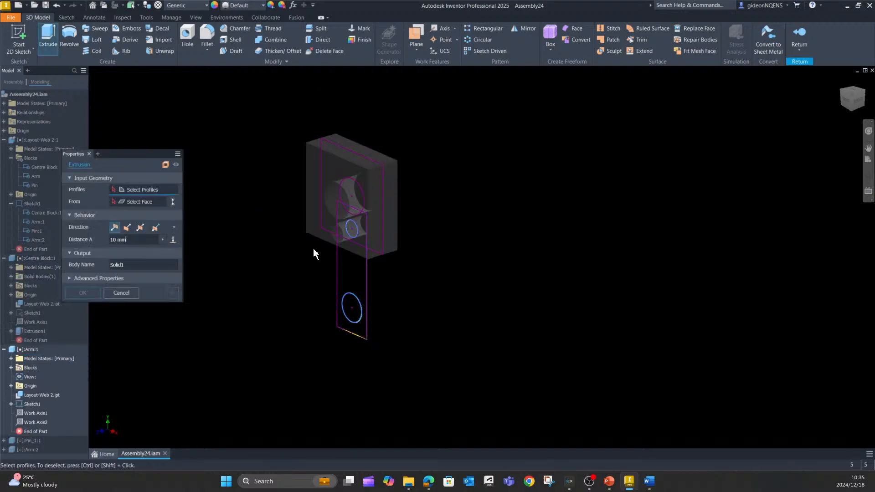
{"action": "left_click", "coordinate": [351, 273]}
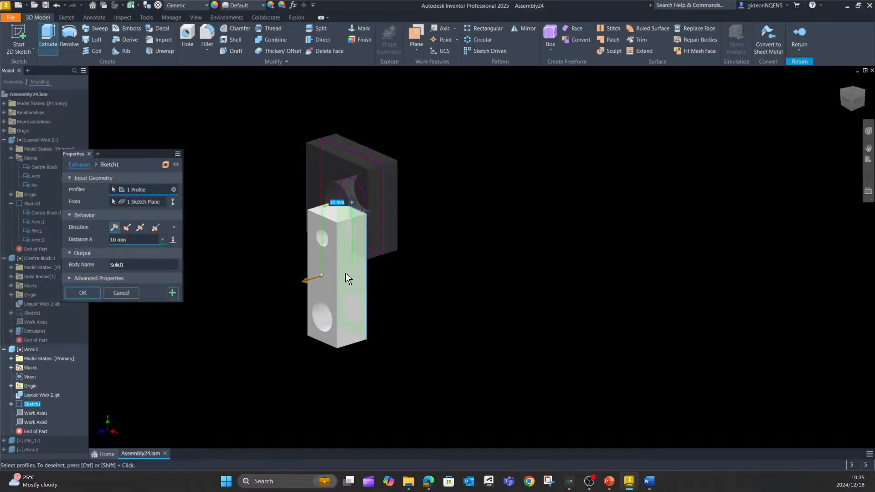
{"action": "left_click", "coordinate": [129, 239]}
{"action": "type", "text": "2"}
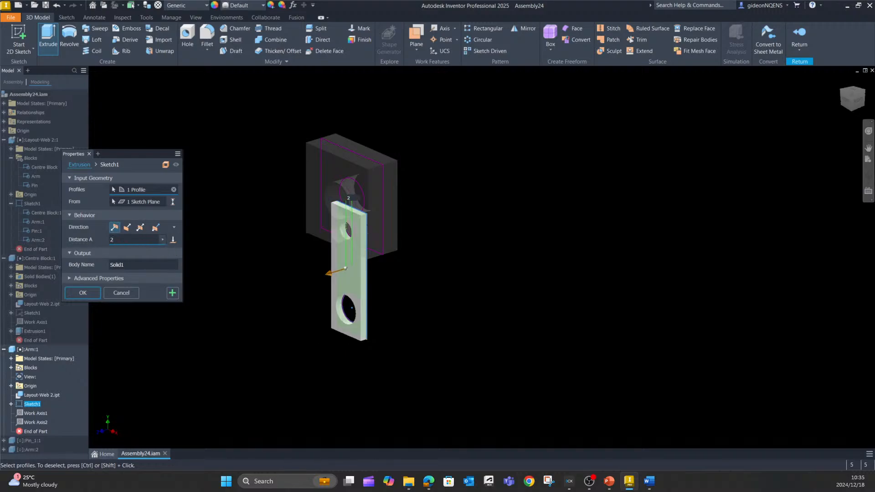
{"action": "left_click", "coordinate": [153, 202]}
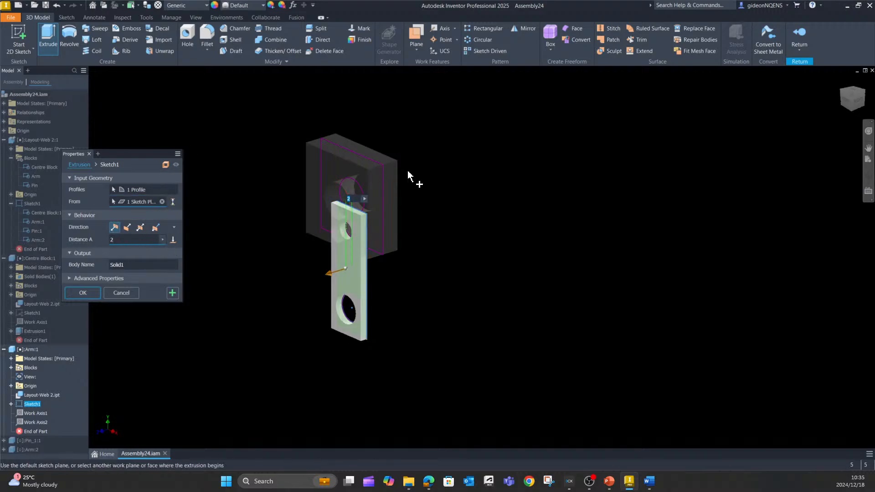
{"action": "left_click", "coordinate": [361, 180]}
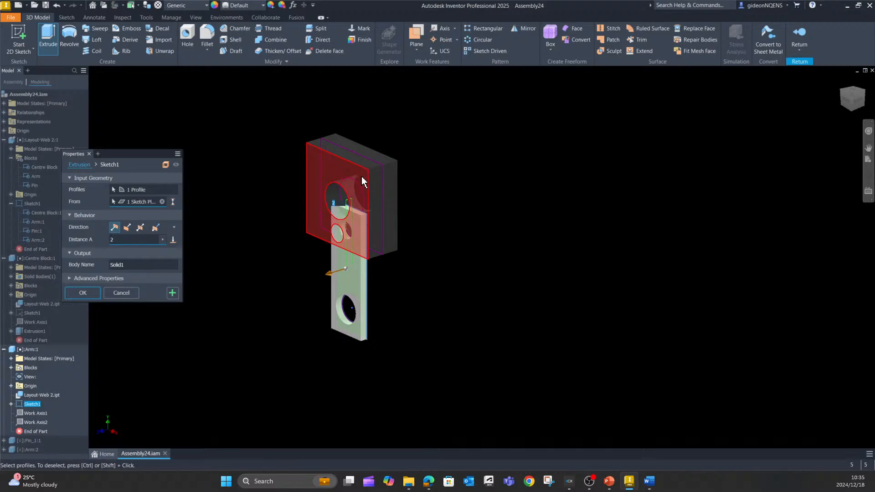
{"action": "left_click", "coordinate": [83, 293]}
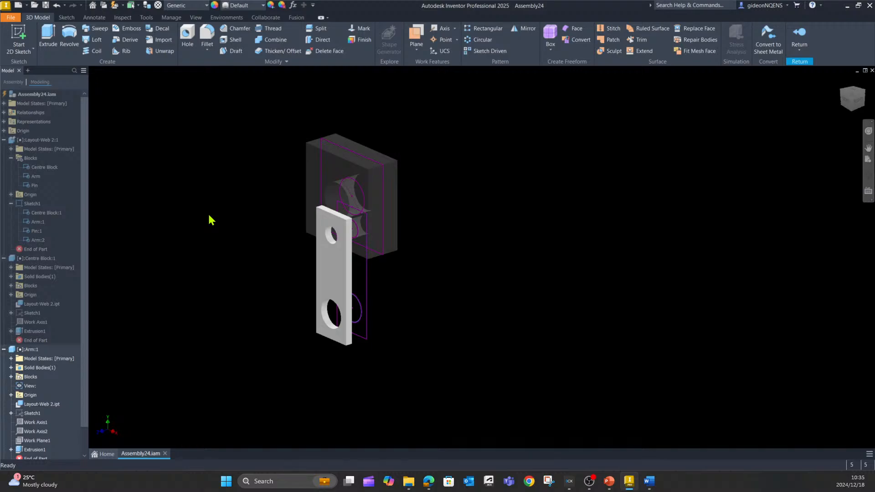
Open Arm:2 for editing, examine its extrusion, sketch and origin geometry in the model tree, and return to the top-level assembly.
{"action": "left_click", "coordinate": [4, 259]}
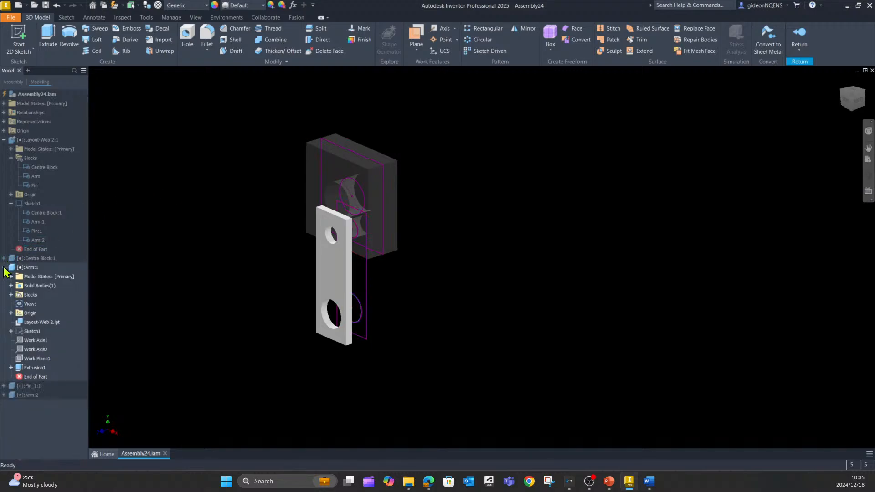
{"action": "left_click", "coordinate": [4, 268]}
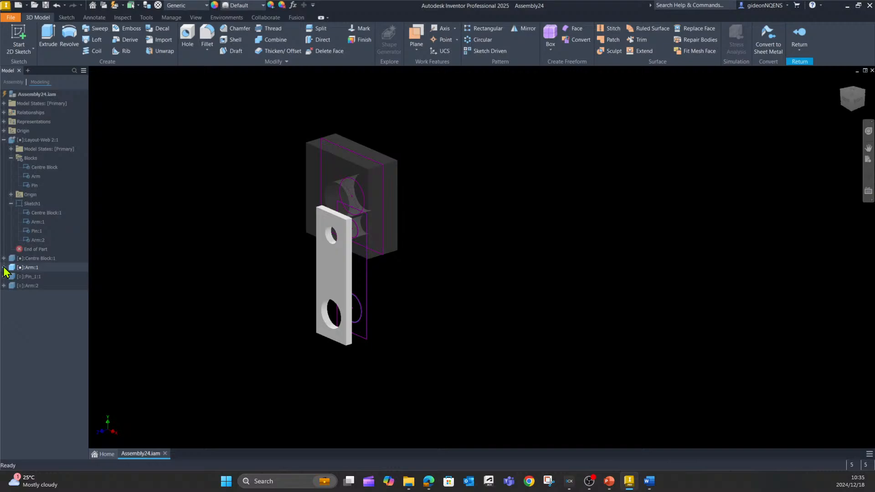
{"action": "double_click", "coordinate": [28, 287]}
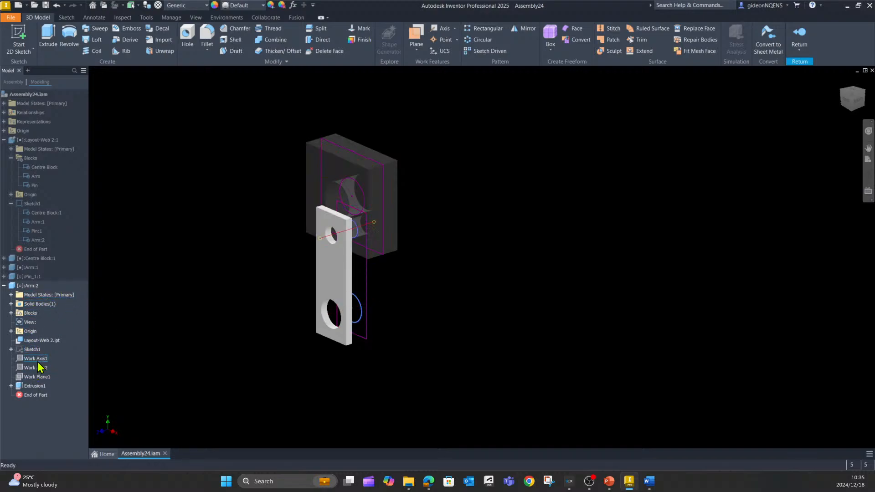
{"action": "left_click", "coordinate": [12, 385]}
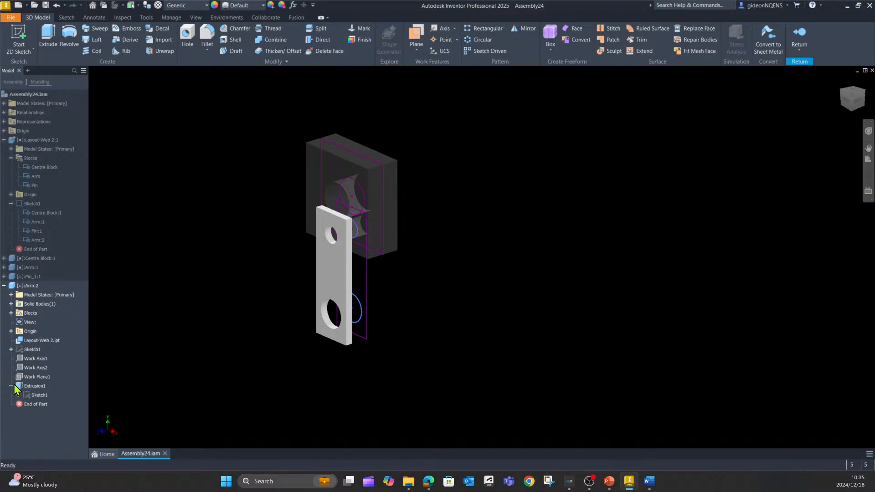
{"action": "left_click", "coordinate": [11, 349]}
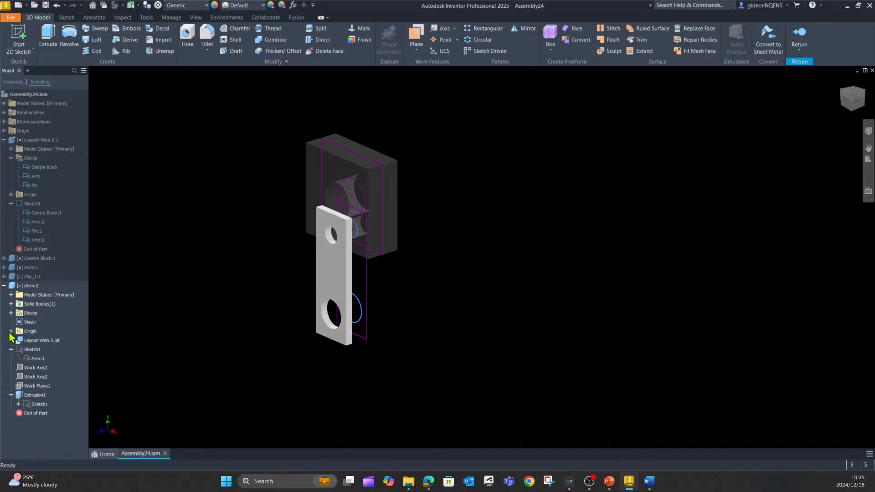
{"action": "left_click", "coordinate": [11, 331]}
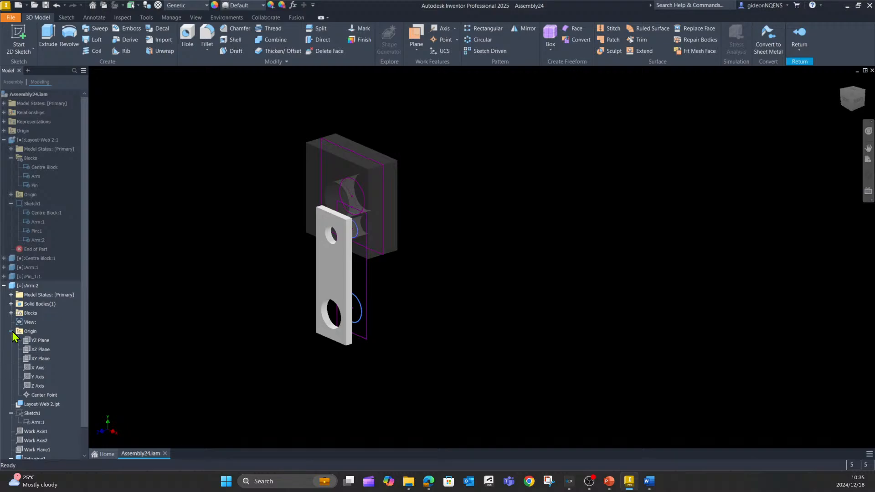
{"action": "left_click", "coordinate": [11, 331]}
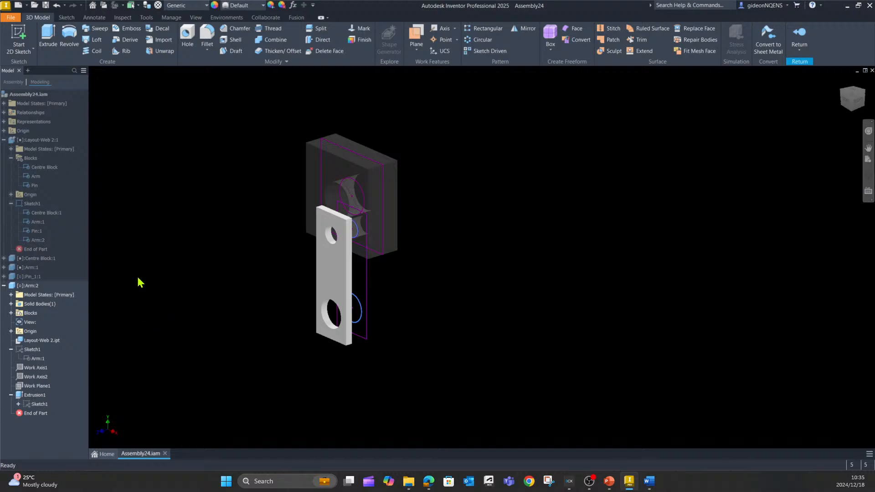
{"action": "double_click", "coordinate": [34, 94]}
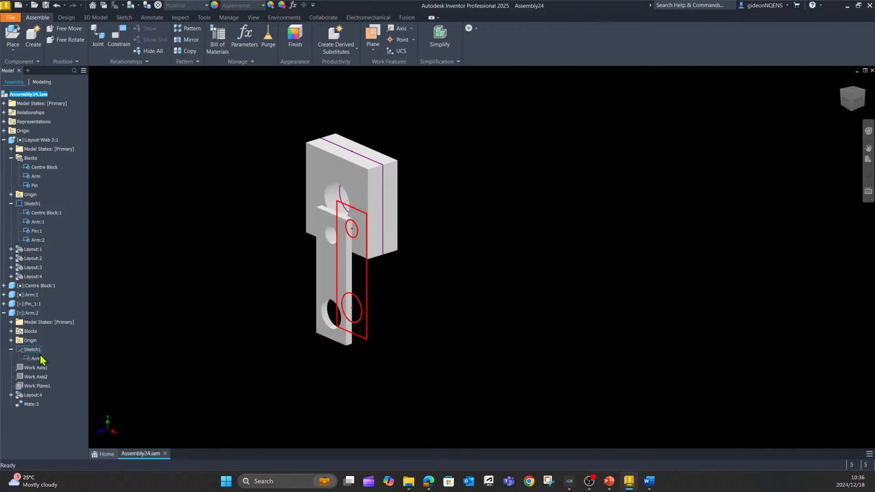
Set the offset of Arm:2's Mate:3 constraint to -12 mm.
{"action": "left_click", "coordinate": [34, 405]}
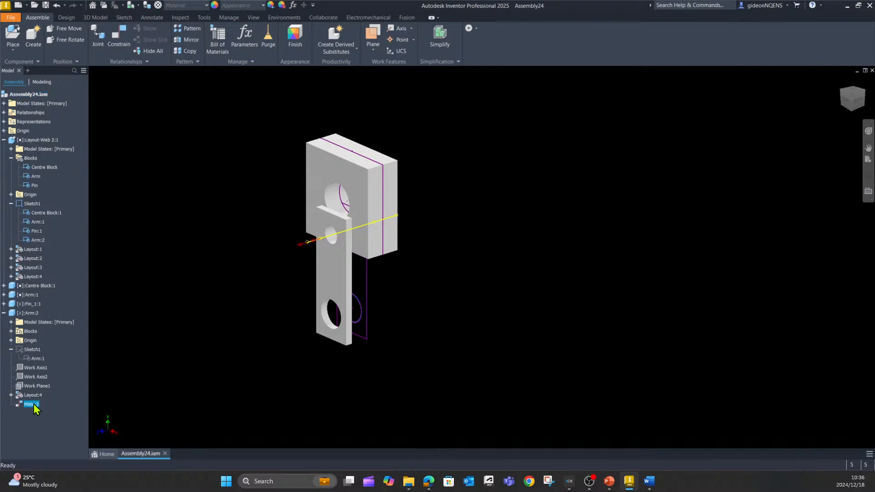
{"action": "right_click", "coordinate": [34, 405]}
{"action": "left_click", "coordinate": [67, 372]}
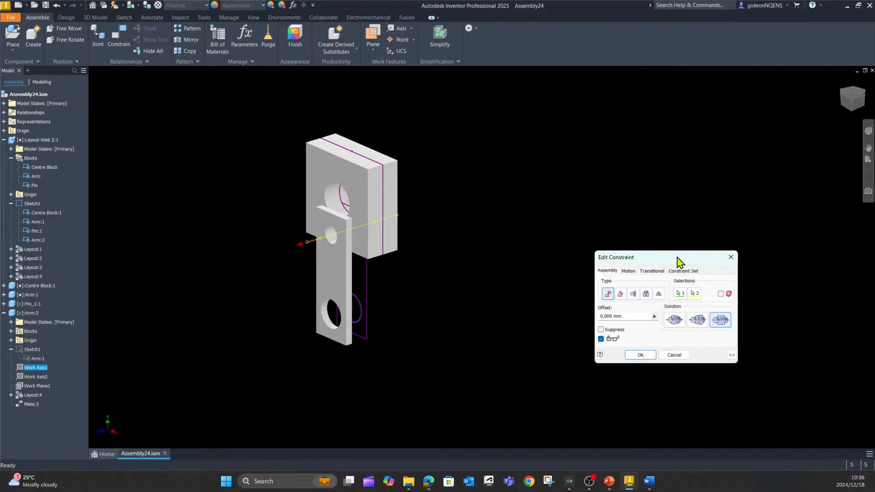
{"action": "left_click_drag", "start_coordinate": [678, 260], "coordinate": [654, 205]}
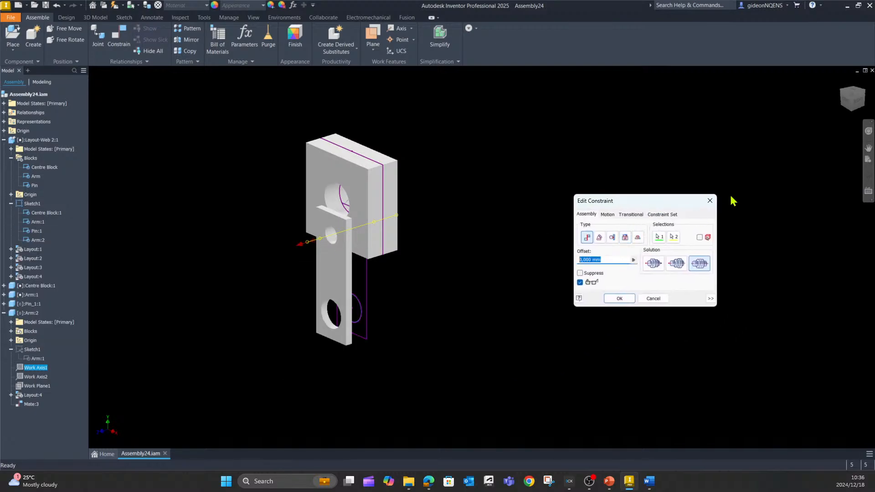
{"action": "type", "text": "-12"}
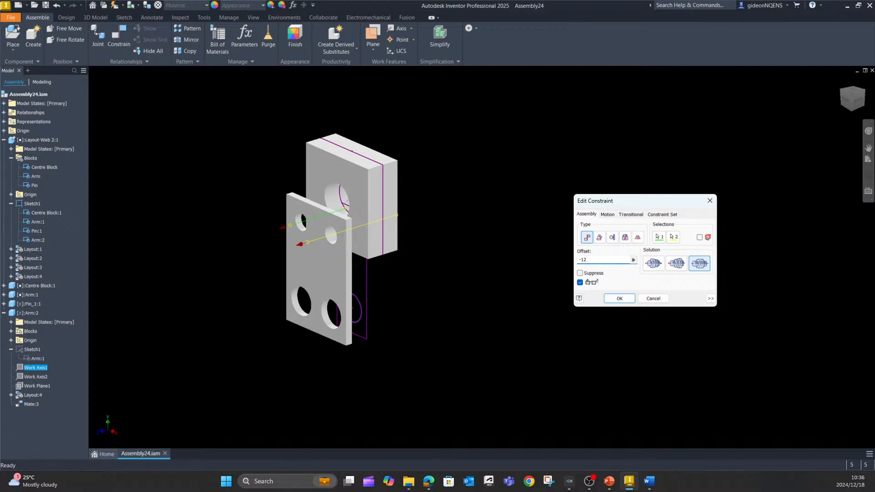
{"action": "left_click", "coordinate": [619, 299]}
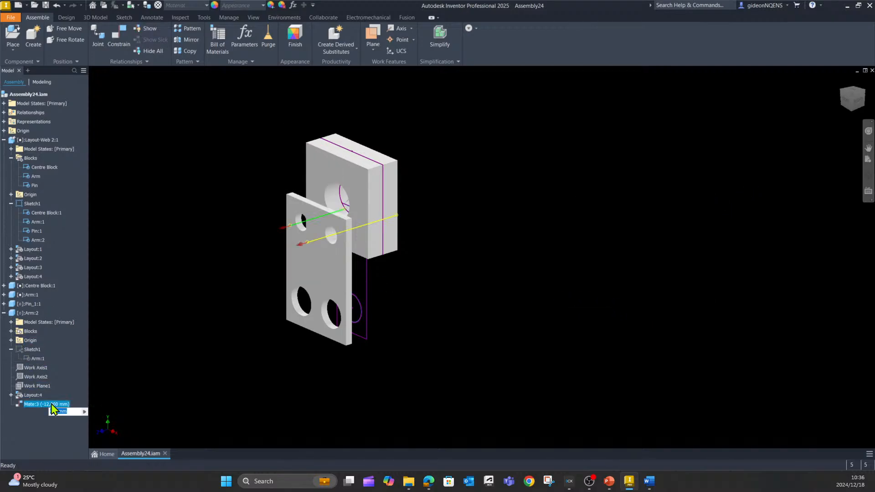
Change the offset of Arm:2's Mate:3 constraint to 12 mm.
{"action": "double_click", "coordinate": [50, 404]}
{"action": "left_click_drag", "start_coordinate": [601, 261], "coordinate": [462, 251]}
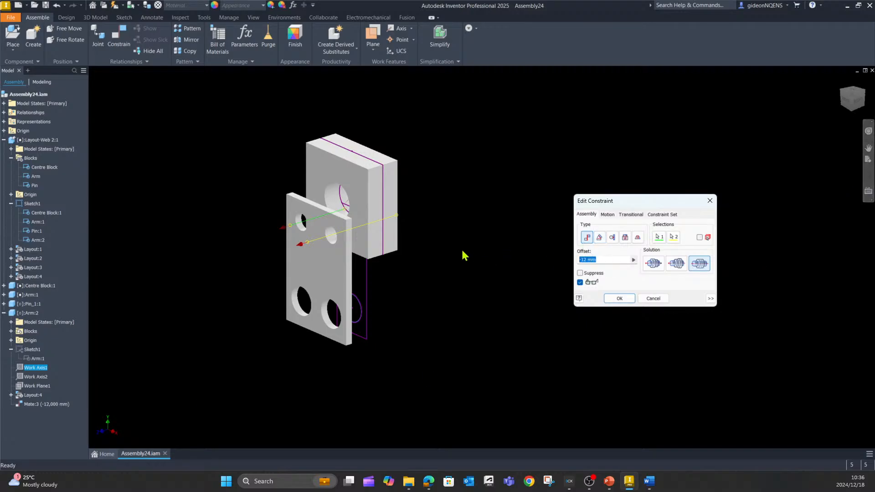
{"action": "key", "text": "BackSpace"}
{"action": "type", "text": "12"}
{"action": "key", "text": "Return"}
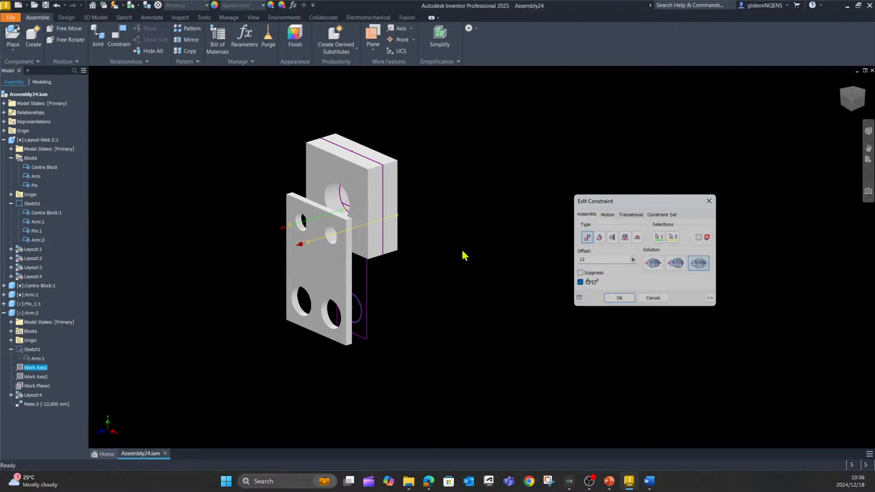
Set the offset of Arm:2's Mate:3 constraint to 0 mm.
{"action": "middle_click_drag", "start_coordinate": [472, 375], "coordinate": [492, 299], "text": "shift"}
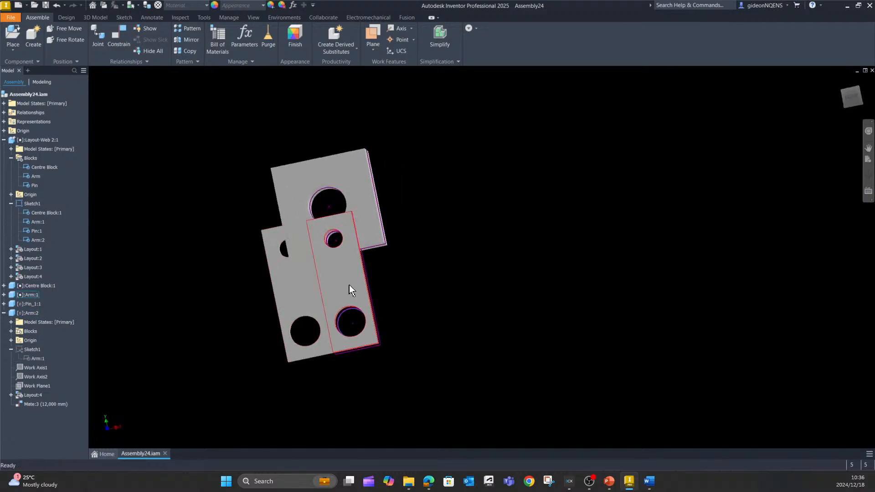
{"action": "middle_click_drag", "start_coordinate": [523, 213], "coordinate": [502, 240], "text": "shift"}
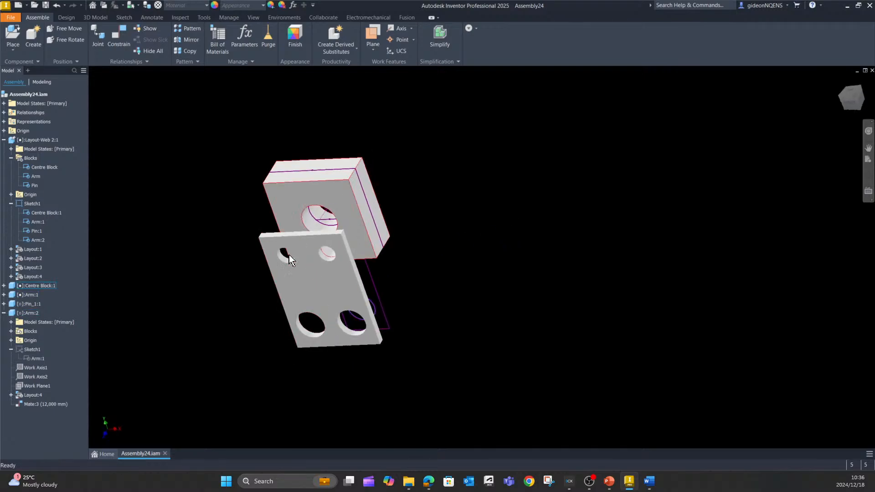
{"action": "left_click", "coordinate": [324, 270]}
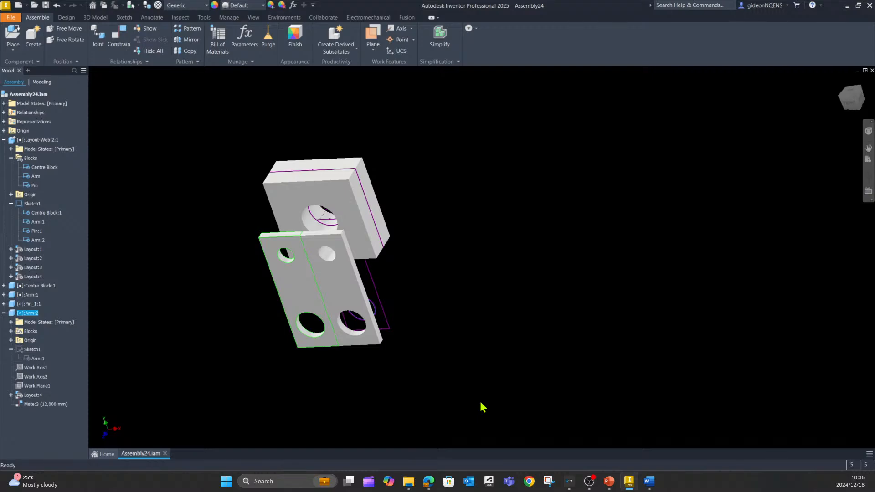
{"action": "double_click", "coordinate": [38, 405]}
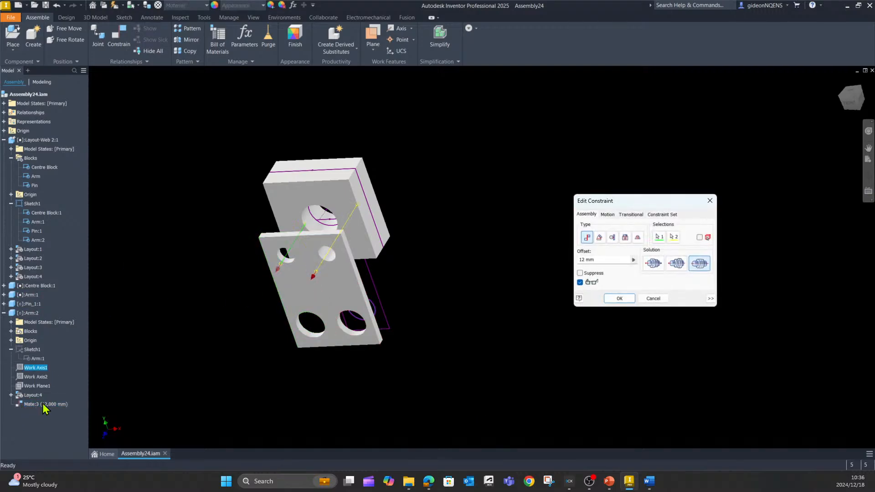
{"action": "triple_click", "coordinate": [605, 261]}
{"action": "type", "text": "0"}
{"action": "left_click", "coordinate": [620, 299]}
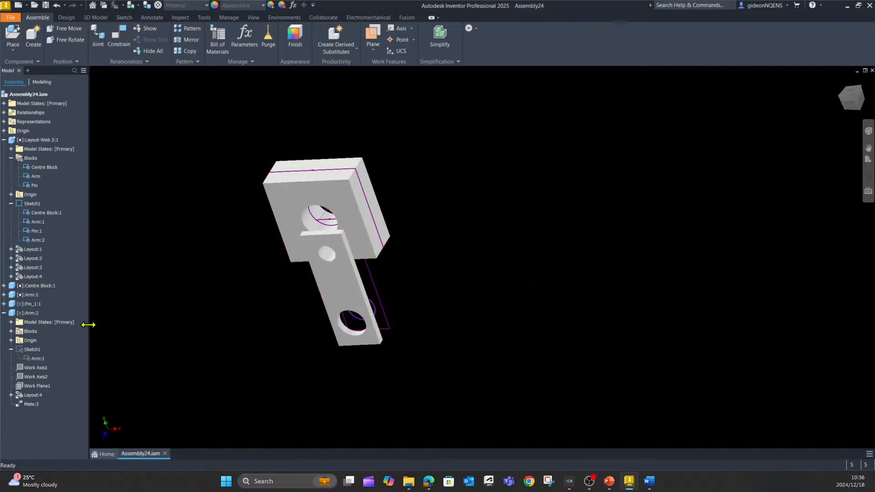
Set the offset of Arm:2's XY Flush:4 layout constraint to -12 mm.
{"action": "left_click", "coordinate": [11, 395]}
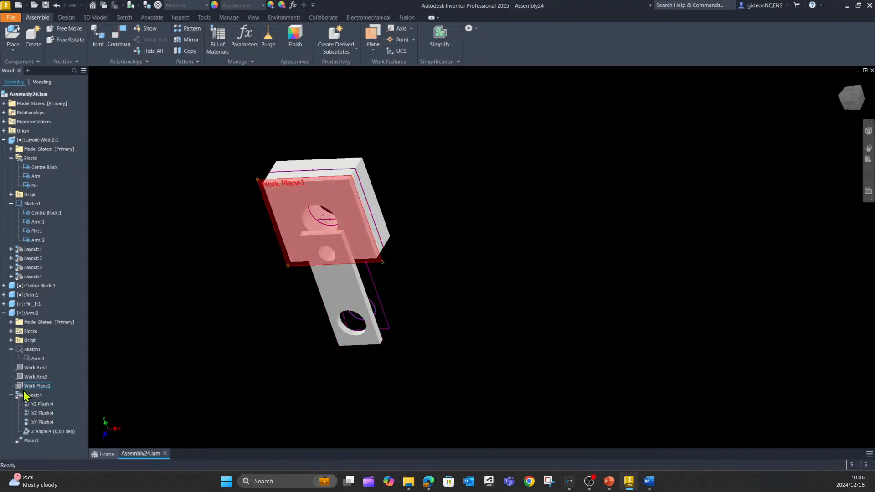
{"action": "double_click", "coordinate": [44, 425]}
{"action": "right_click", "coordinate": [43, 425]}
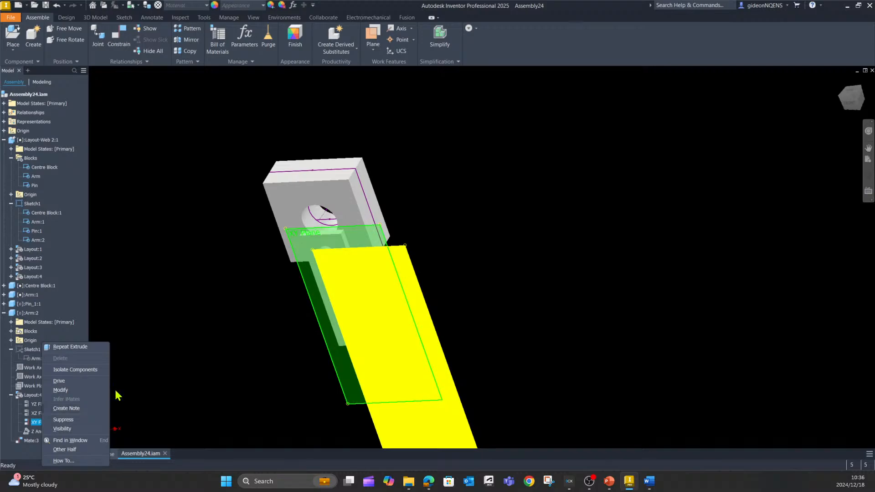
{"action": "left_click", "coordinate": [190, 373]}
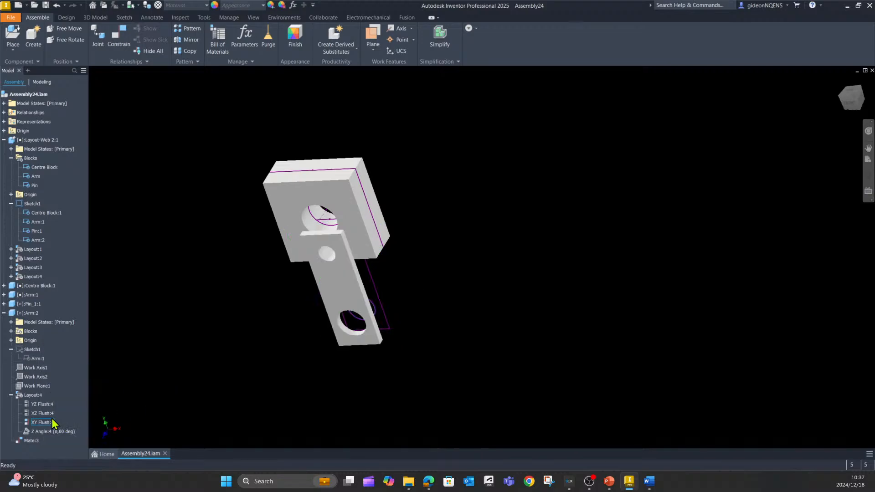
{"action": "double_click", "coordinate": [45, 423]}
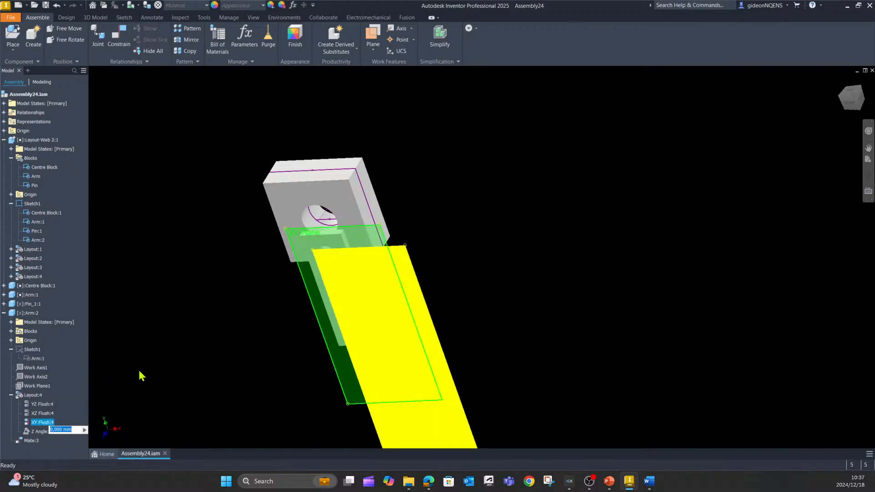
{"action": "type", "text": "-12"}
{"action": "key", "text": "Return"}
{"action": "left_click", "coordinate": [165, 330]}
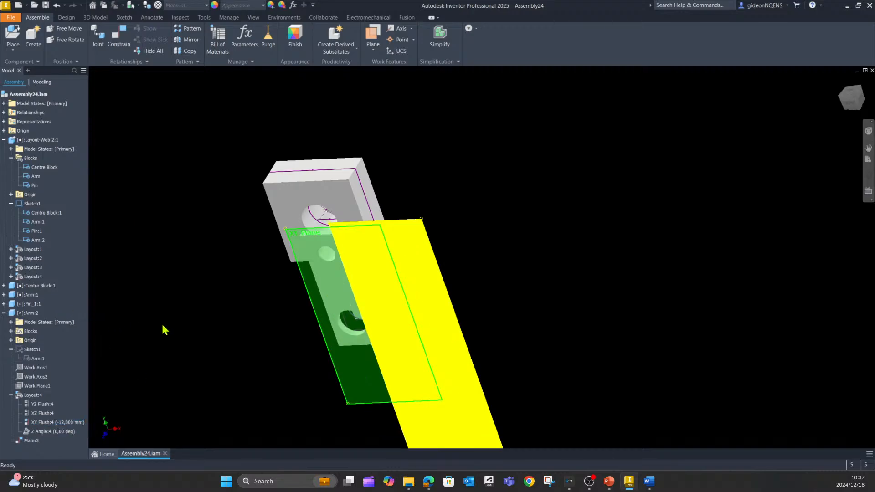
{"action": "mouse_move", "coordinate": [445, 342]}
{"action": "middle_mouse_down", "text": "shift"}
{"action": "mouse_move", "coordinate": [328, 291]}
{"action": "mouse_move", "coordinate": [347, 275]}
{"action": "mouse_move", "coordinate": [348, 295]}
{"action": "middle_mouse_up", "text": "shift"}
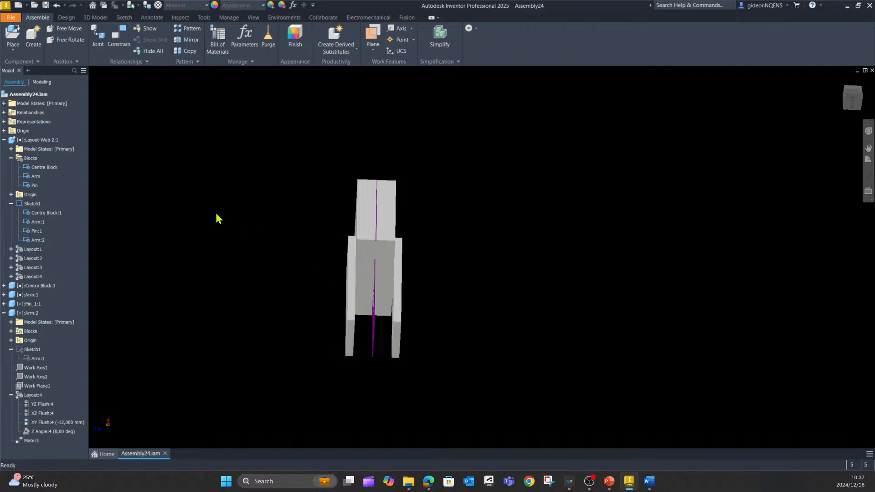
{"action": "left_click", "coordinate": [4, 313]}
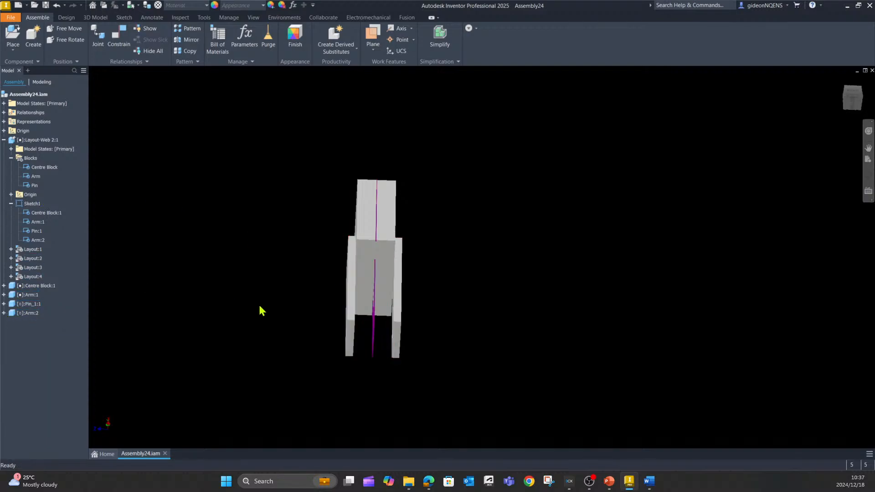
Edit Pin_1:1, extrude its circular profile symmetrically by 18 mm, and return to the top-level assembly.
{"action": "middle_click_drag", "start_coordinate": [236, 335], "coordinate": [302, 315], "text": "shift"}
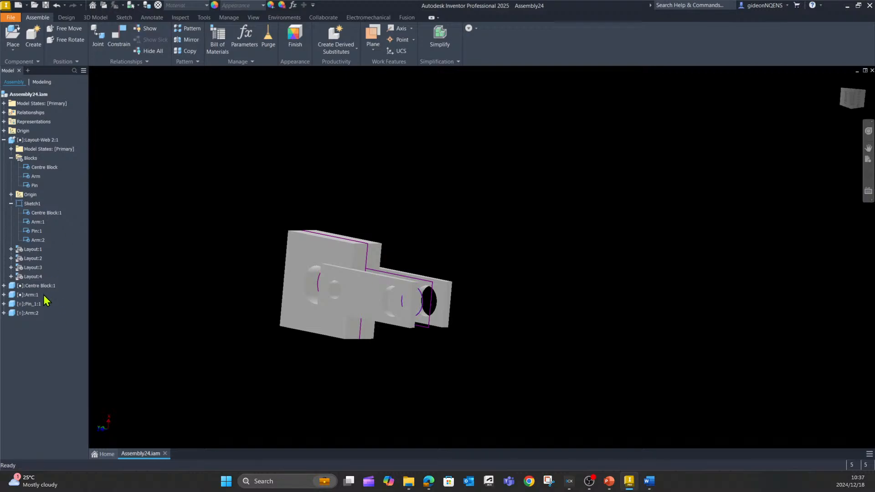
{"action": "double_click", "coordinate": [26, 304]}
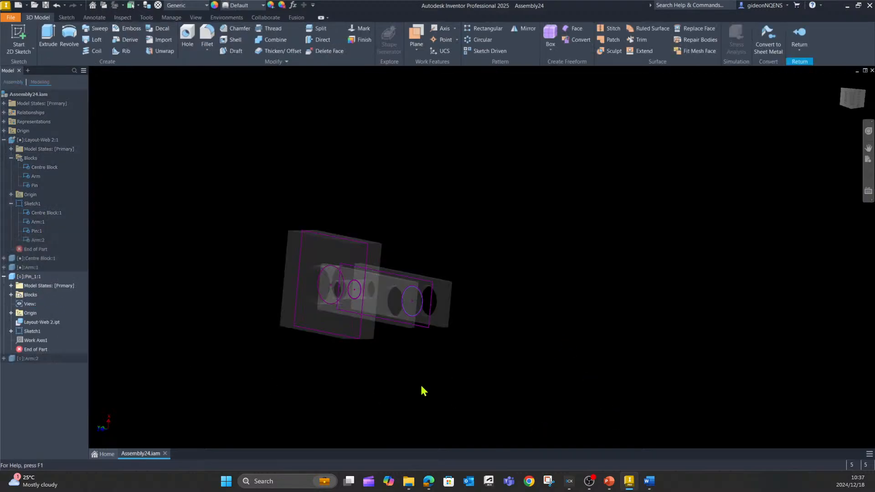
{"action": "mouse_move", "coordinate": [421, 386]}
{"action": "middle_mouse_down", "text": "shift"}
{"action": "mouse_move", "coordinate": [395, 362]}
{"action": "mouse_move", "coordinate": [361, 365]}
{"action": "mouse_move", "coordinate": [390, 375]}
{"action": "middle_mouse_up", "text": "shift"}
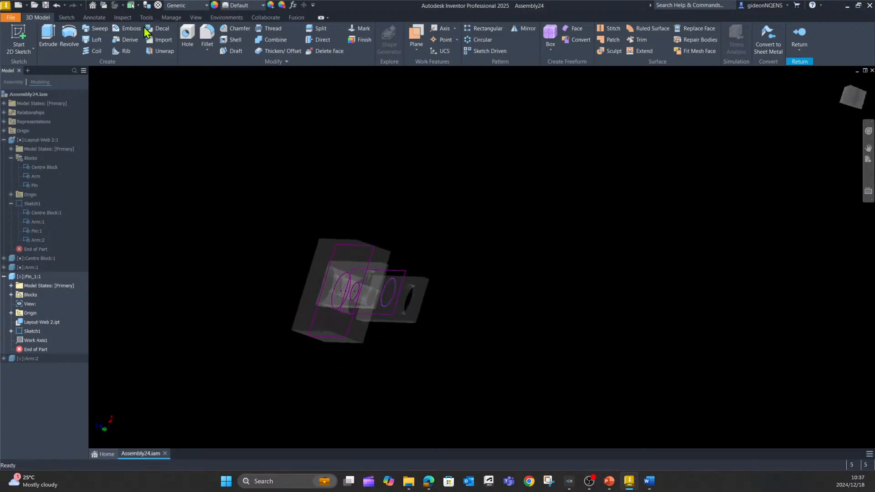
{"action": "left_click", "coordinate": [48, 37]}
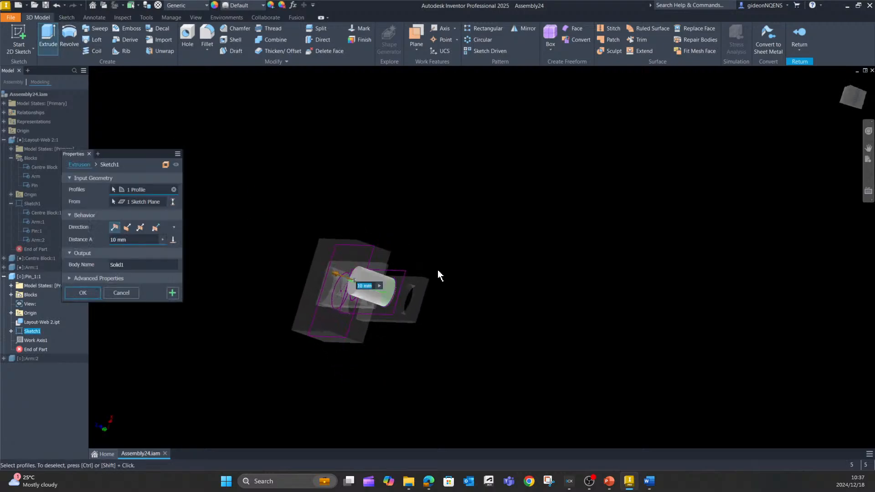
{"action": "left_click", "coordinate": [140, 228]}
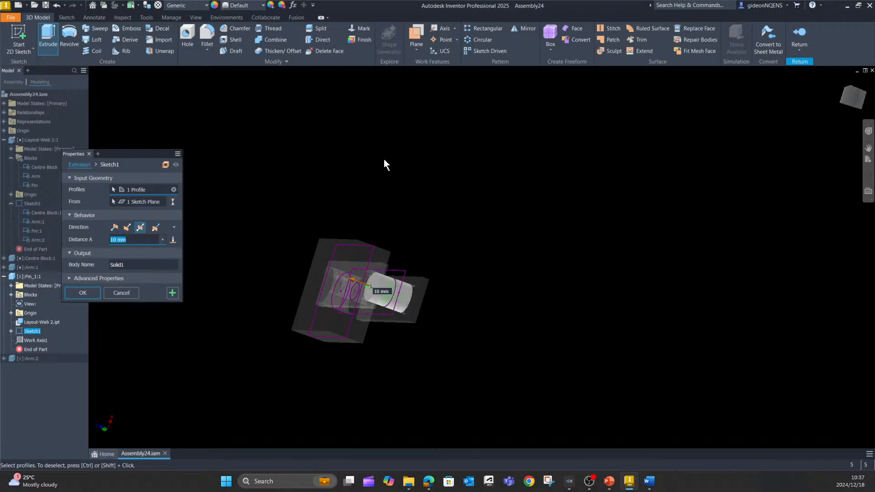
{"action": "type", "text": "16"}
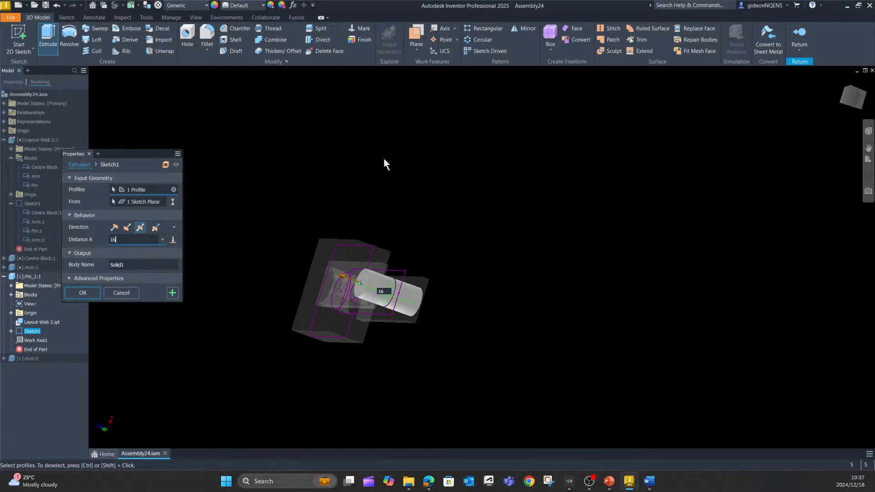
{"action": "key", "text": "BackSpace"}
{"action": "type", "text": "8"}
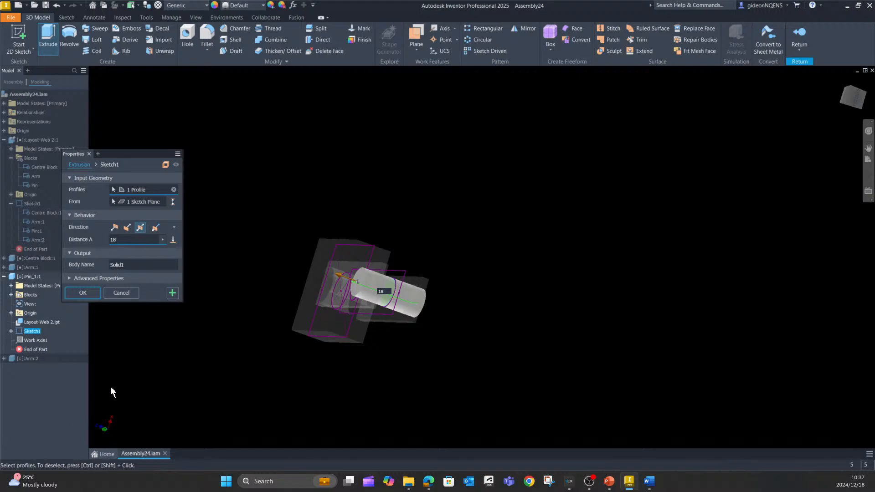
{"action": "left_click", "coordinate": [82, 294]}
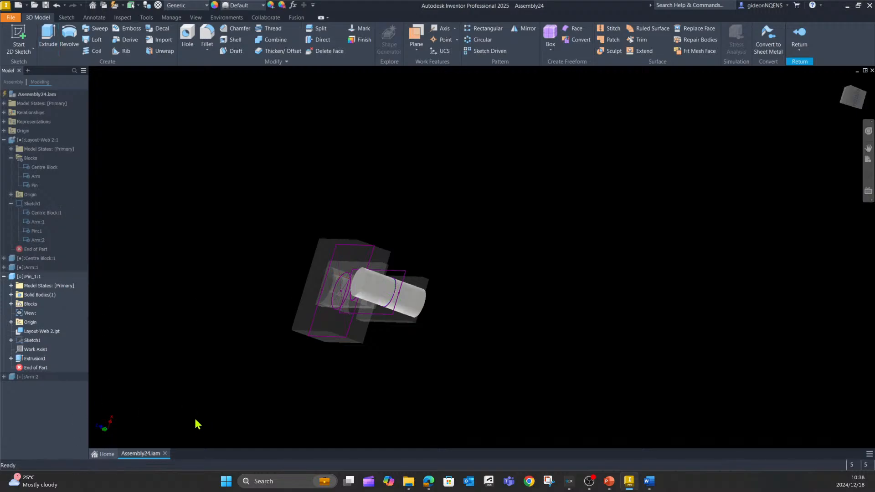
{"action": "double_click", "coordinate": [35, 94]}
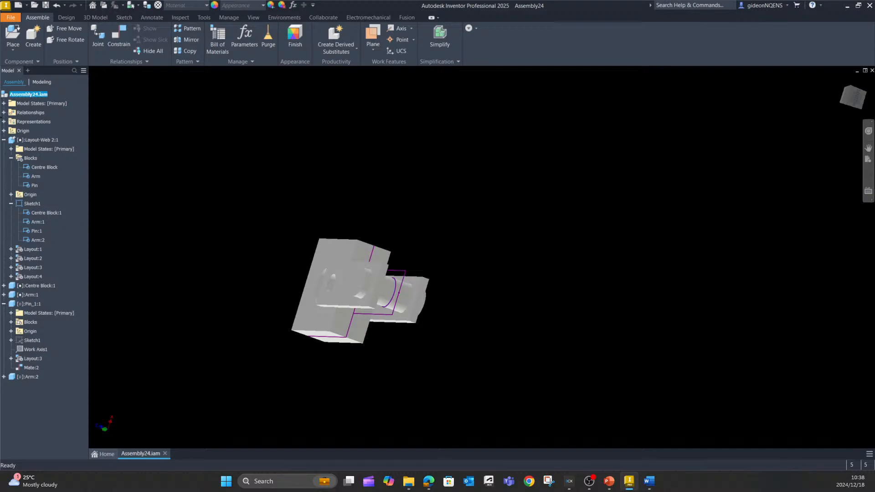
Collapse the expanded components in the model tree, hide Layout-Web 2:1, and restore the home view.
{"action": "left_click", "coordinate": [4, 140]}
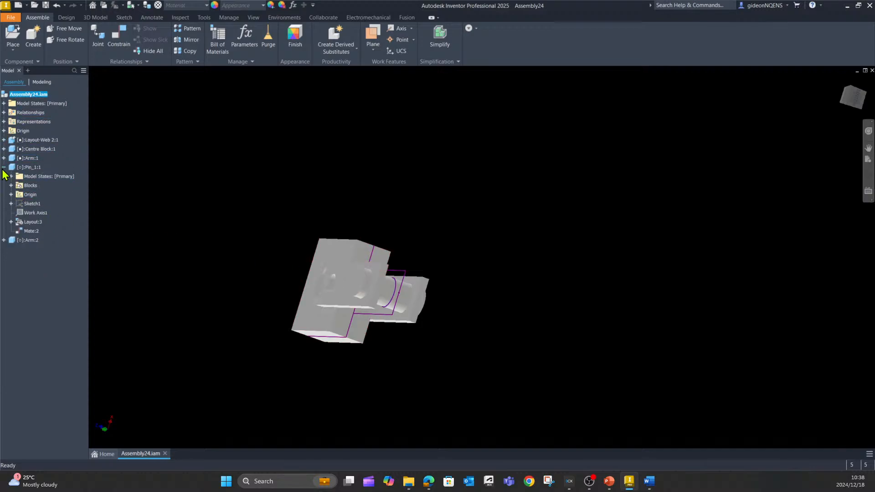
{"action": "left_click", "coordinate": [4, 167]}
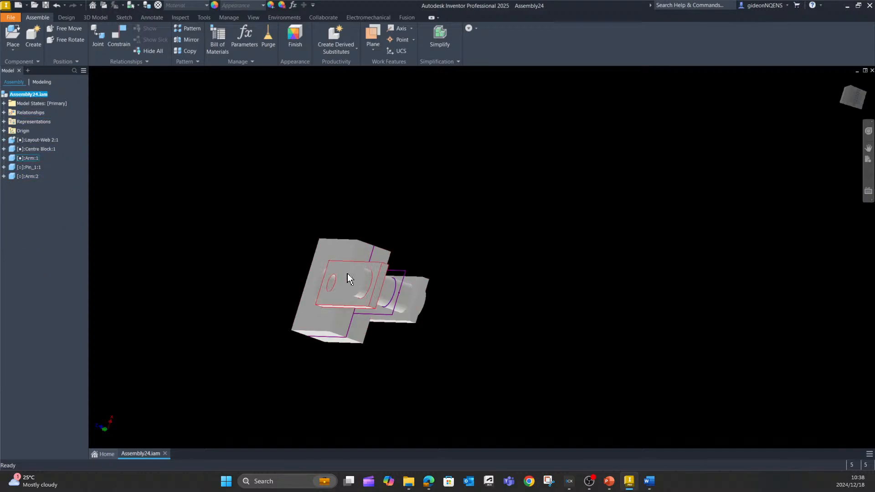
{"action": "right_click", "coordinate": [404, 282]}
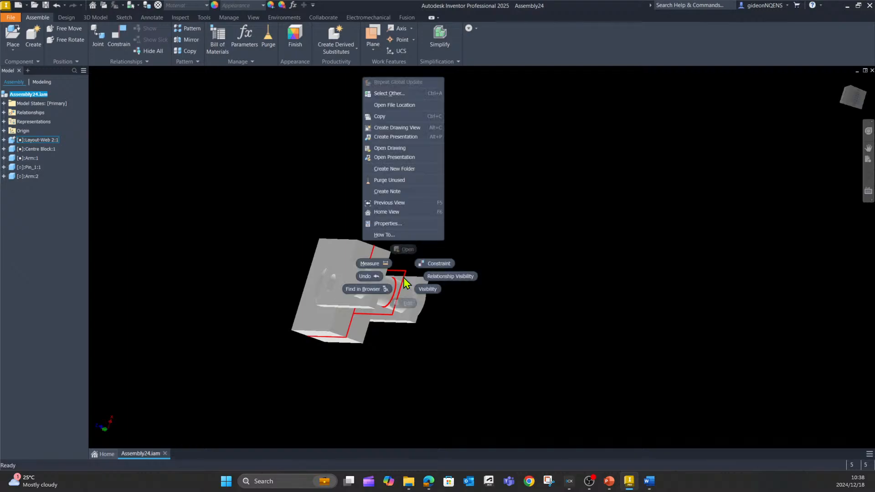
{"action": "left_click", "coordinate": [433, 291]}
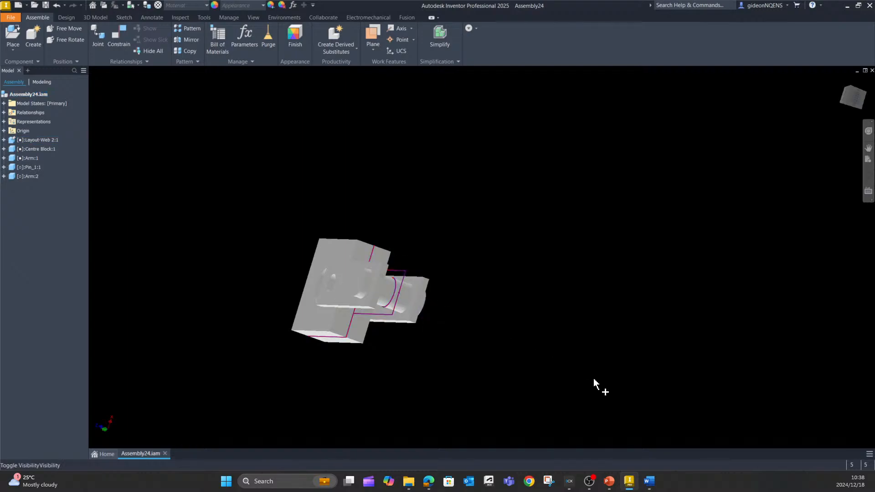
{"action": "right_click", "coordinate": [407, 284]}
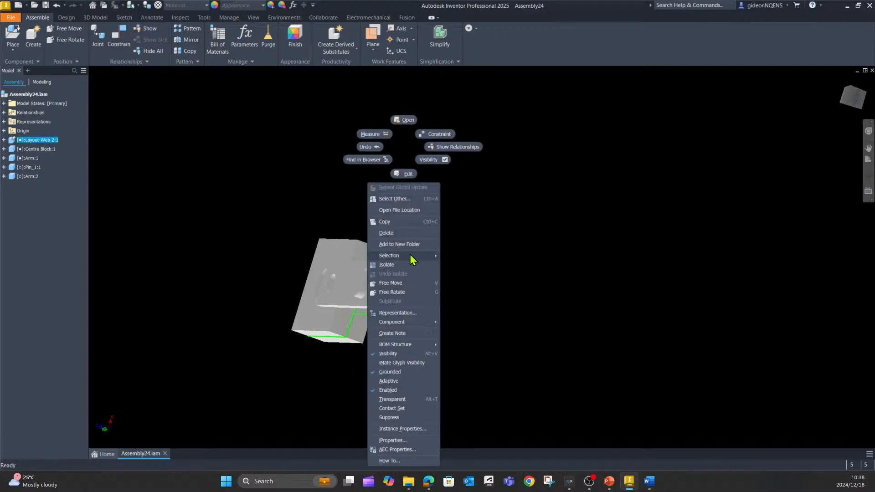
{"action": "left_click", "coordinate": [444, 160]}
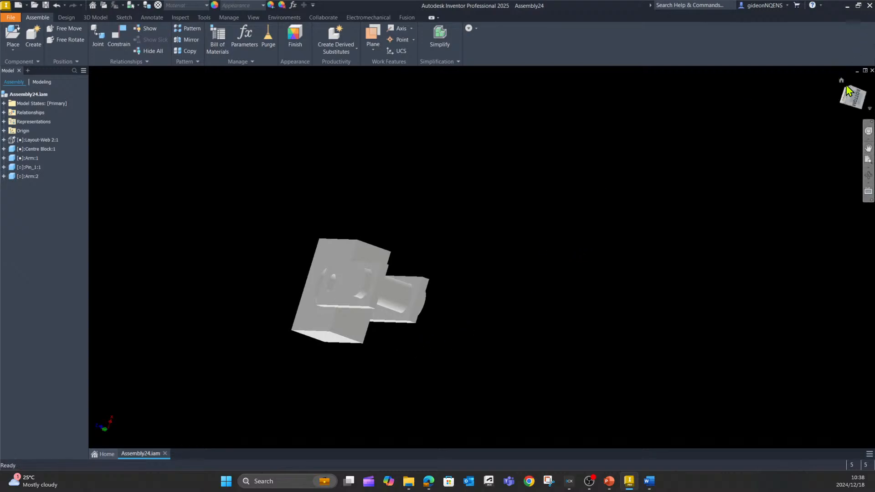
{"action": "left_click", "coordinate": [841, 81]}
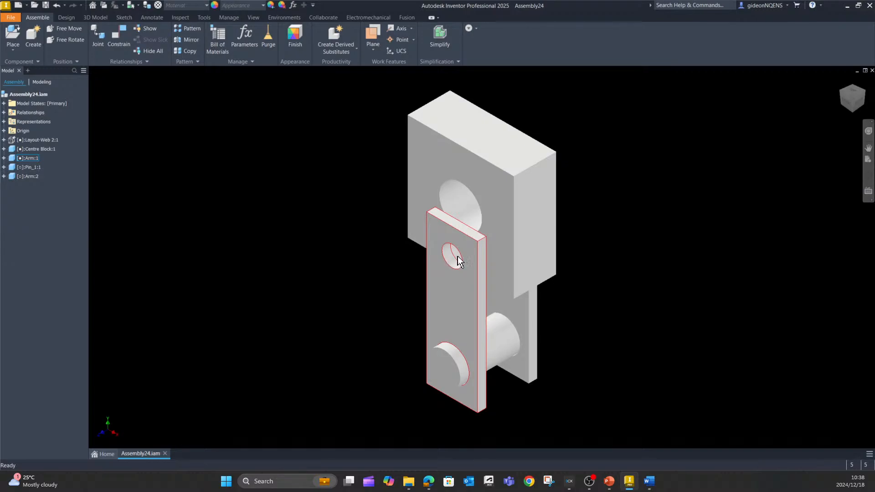
Examine Arm:2's Layout:4 constraints, including its XY flush, and switch from the presentation slides back to Inventor.
{"action": "mouse_move", "coordinate": [688, 324]}
{"action": "middle_mouse_down", "text": "shift"}
{"action": "mouse_move", "coordinate": [654, 299]}
{"action": "mouse_move", "coordinate": [551, 285]}
{"action": "mouse_move", "coordinate": [533, 292]}
{"action": "mouse_move", "coordinate": [674, 254]}
{"action": "mouse_move", "coordinate": [709, 258]}
{"action": "mouse_move", "coordinate": [662, 254]}
{"action": "middle_mouse_up", "text": "shift"}
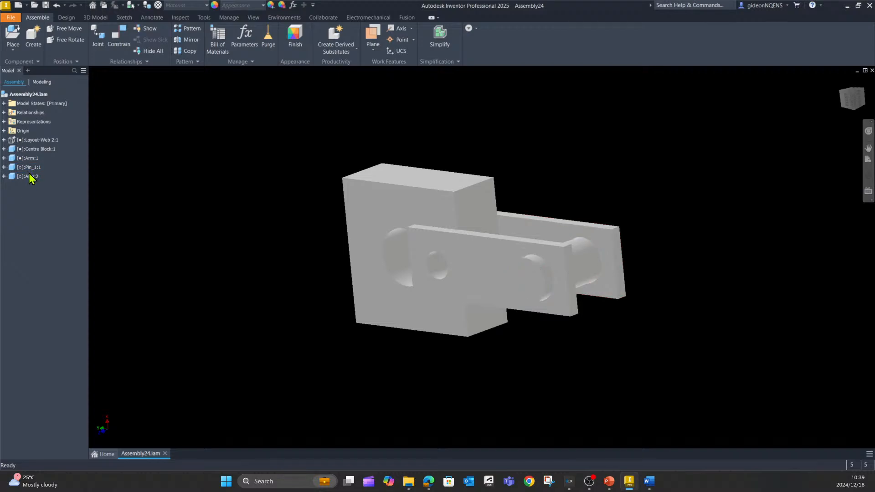
{"action": "left_click", "coordinate": [27, 175]}
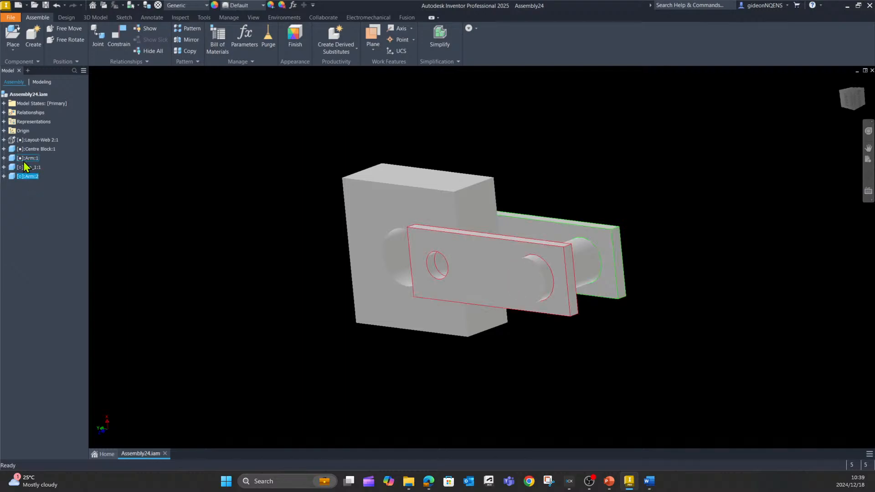
{"action": "left_click", "coordinate": [4, 176]}
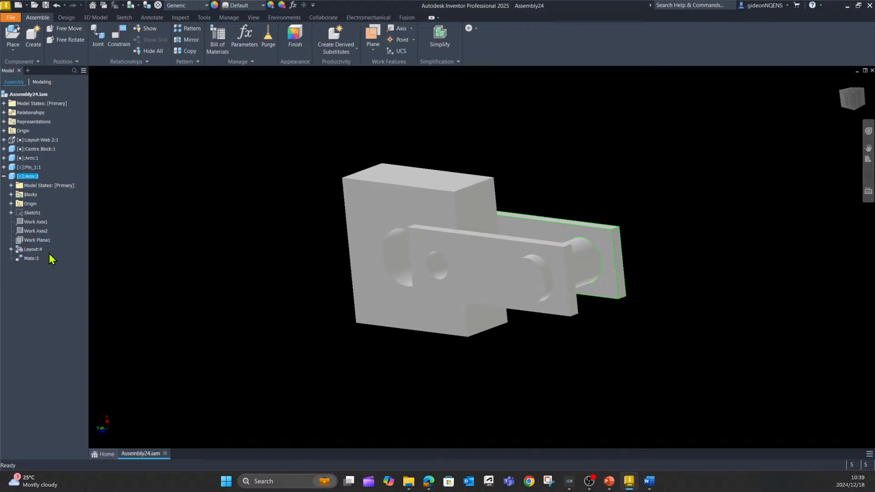
{"action": "left_click", "coordinate": [11, 250]}
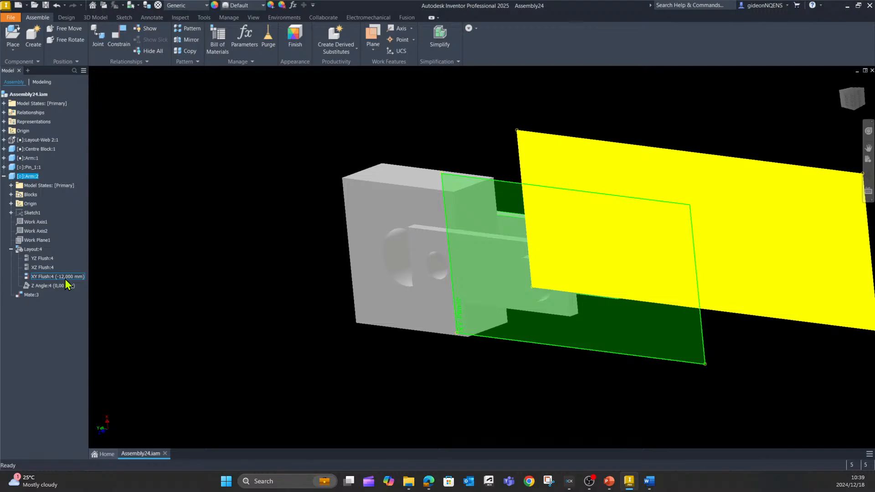
{"action": "left_click", "coordinate": [262, 167]}
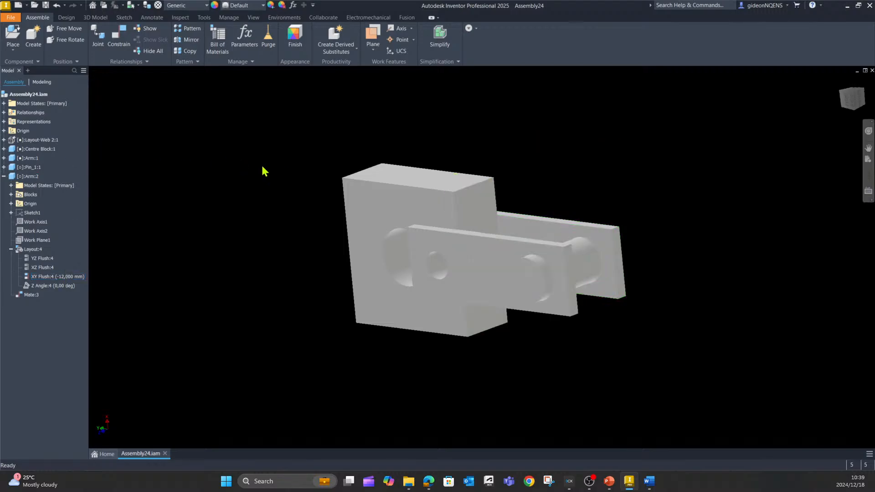
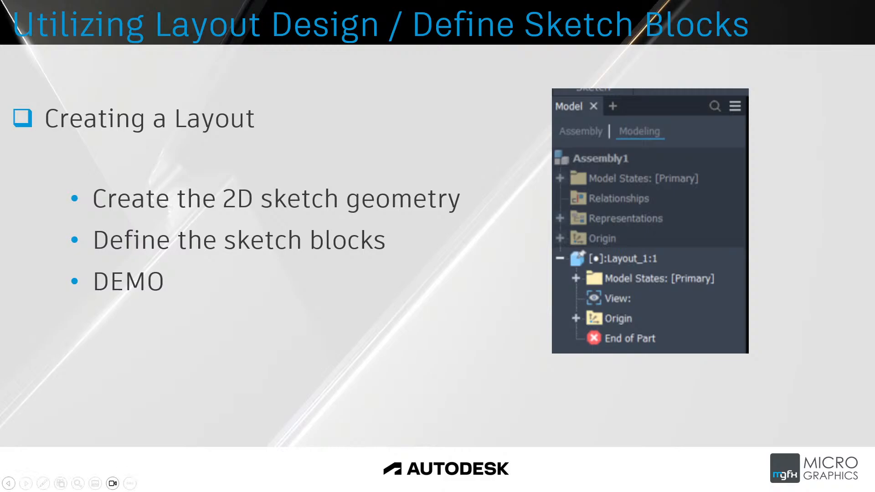
{"action": "key", "text": "alt+Tab"}
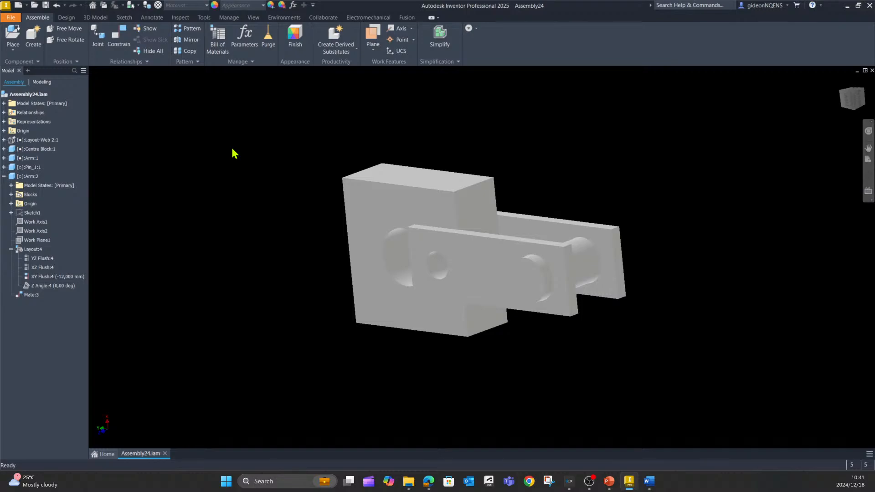
Open the assembly's bill of materials and check which component each listed row refers to.
{"action": "left_click", "coordinate": [218, 39]}
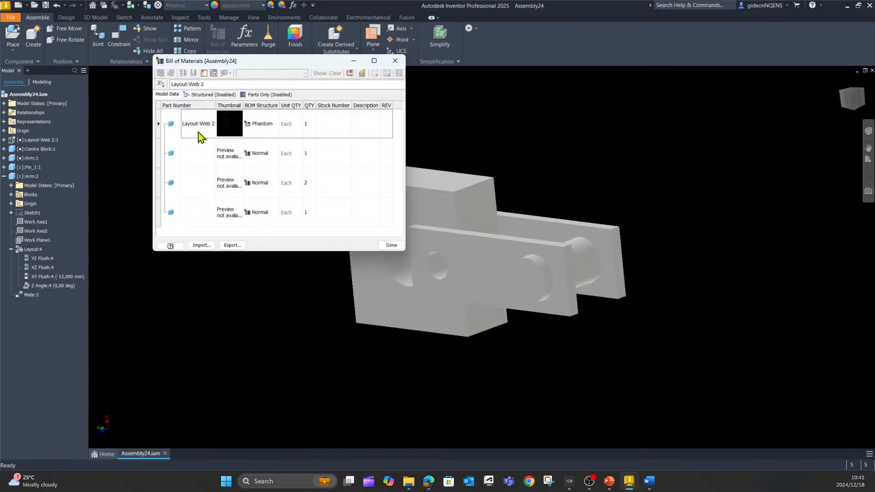
{"action": "left_click", "coordinate": [231, 156]}
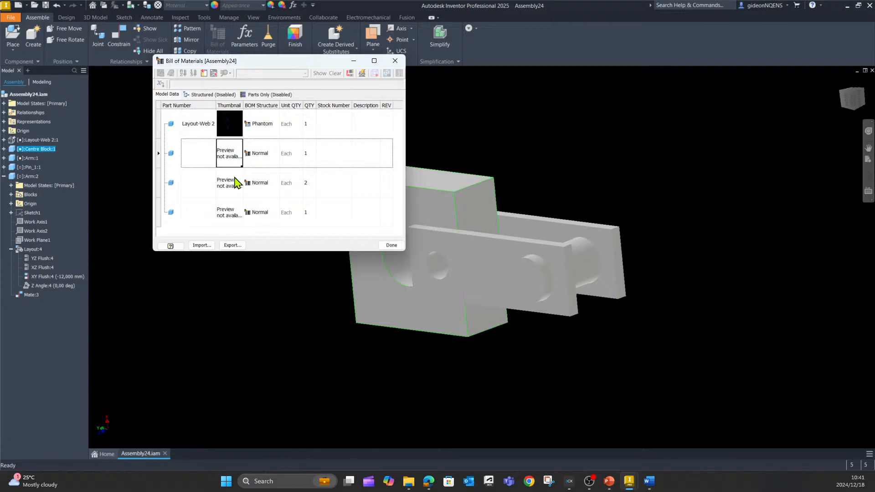
{"action": "left_click", "coordinate": [235, 184]}
{"action": "left_click", "coordinate": [231, 214]}
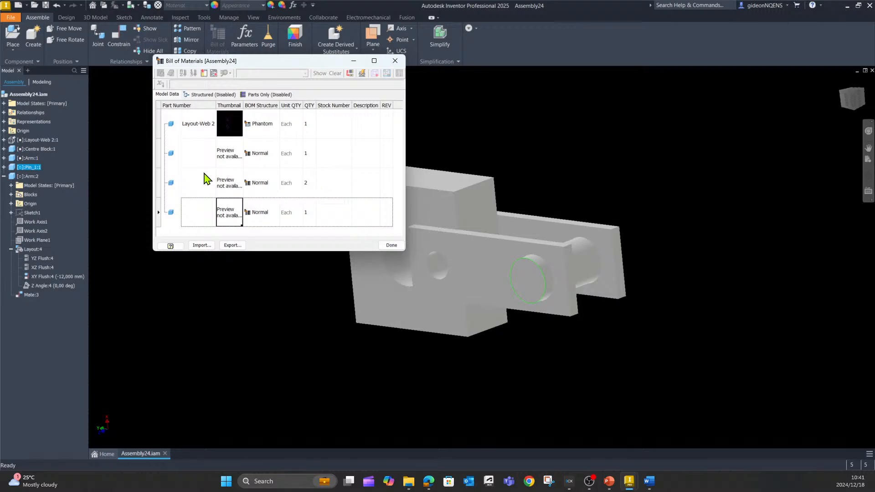
{"action": "left_click", "coordinate": [226, 185]}
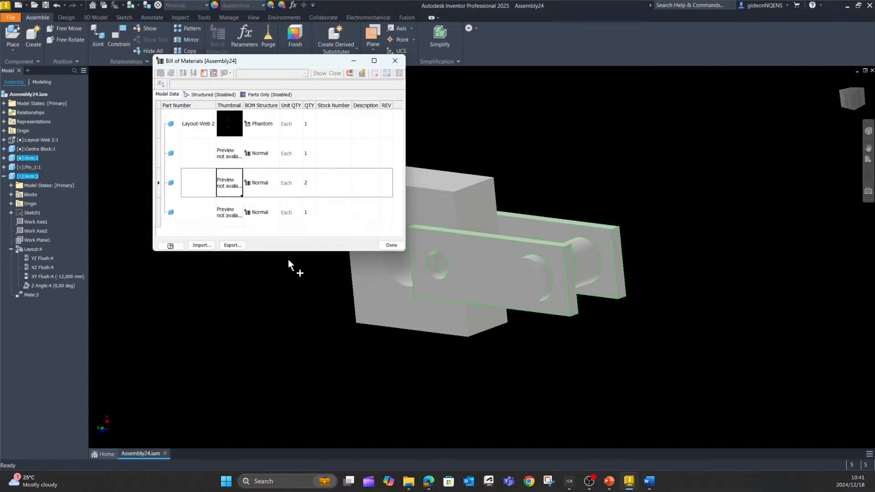
Maximize the Bill of Materials window and enable its Parts Only view.
{"action": "left_click", "coordinate": [374, 61]}
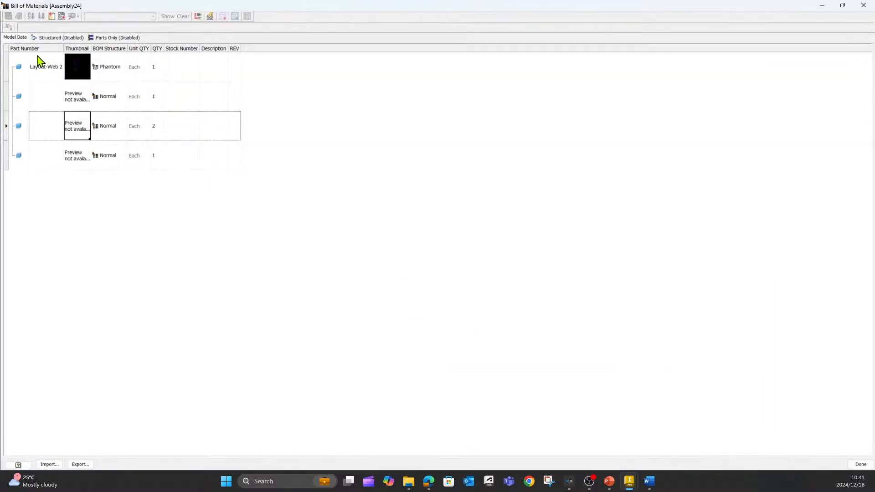
{"action": "left_click", "coordinate": [123, 38]}
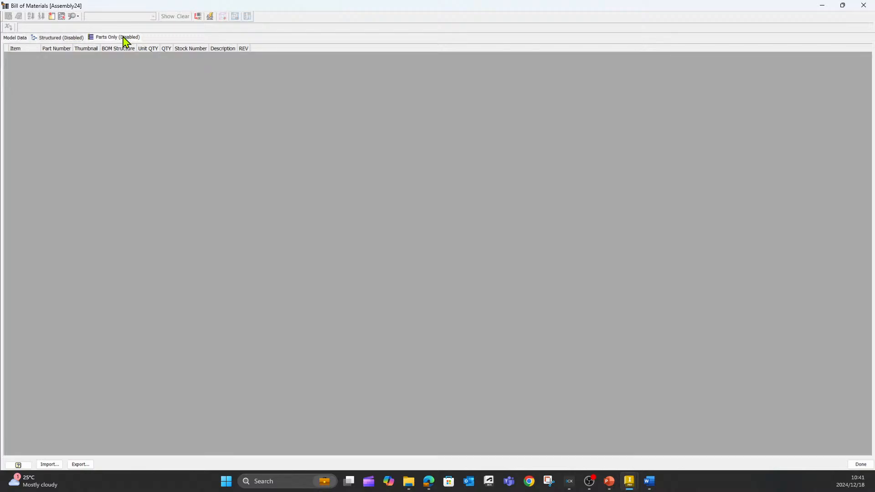
{"action": "right_click", "coordinate": [123, 37]}
{"action": "left_click", "coordinate": [143, 42]}
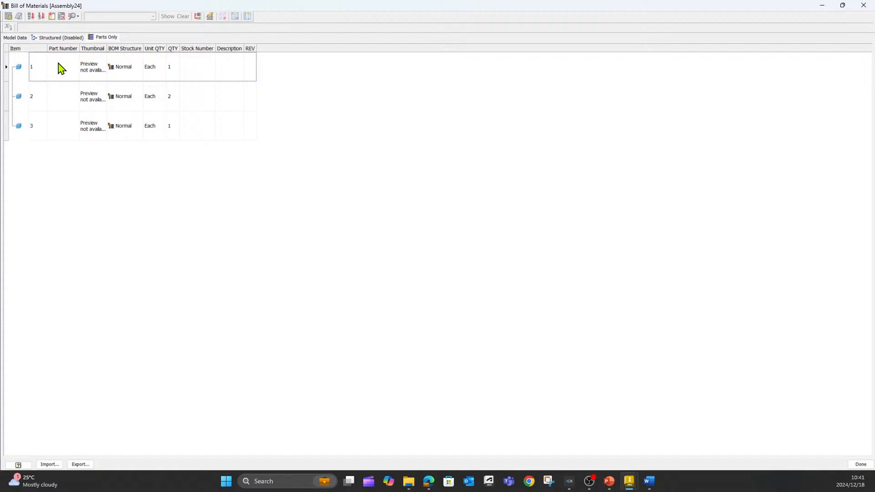
Add a Filename column after REV in the parts-only bill of materials, then close the column chooser and the bill of materials.
{"action": "left_click", "coordinate": [62, 17]}
{"action": "left_click", "coordinate": [377, 42]}
{"action": "left_click_drag", "start_coordinate": [445, 221], "coordinate": [450, 56]}
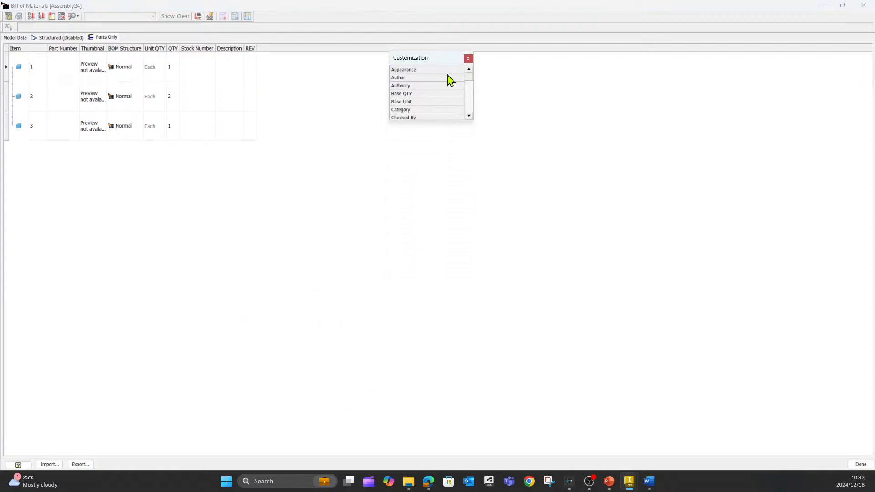
{"action": "scroll", "coordinate": [451, 86], "scroll_direction": "down", "scroll_amount": 2}
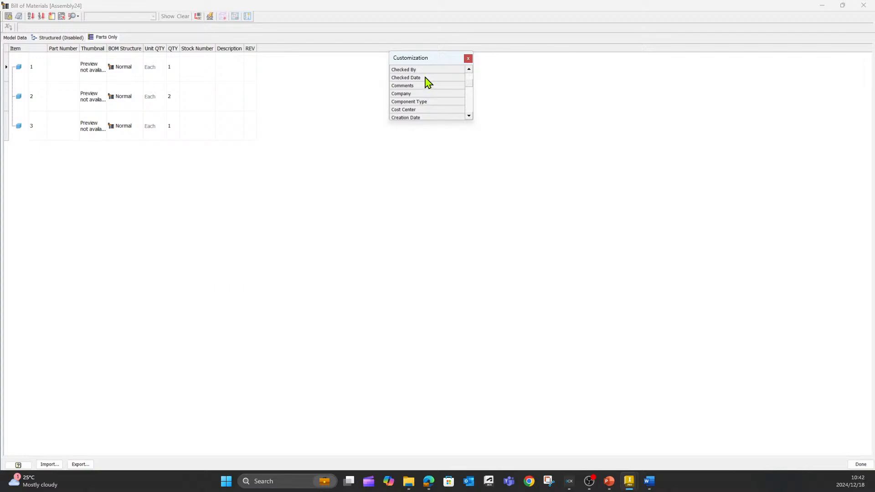
{"action": "scroll", "coordinate": [428, 86], "scroll_direction": "down", "scroll_amount": 2}
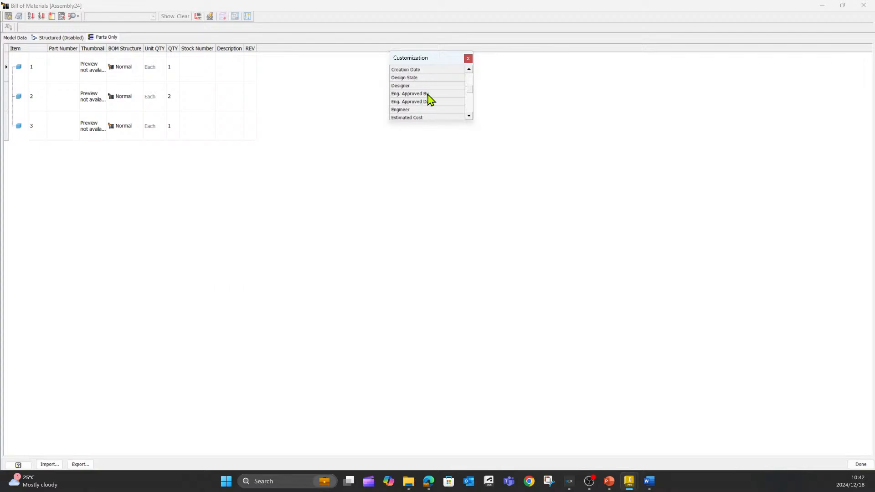
{"action": "scroll", "coordinate": [428, 98], "scroll_direction": "down", "scroll_amount": 1}
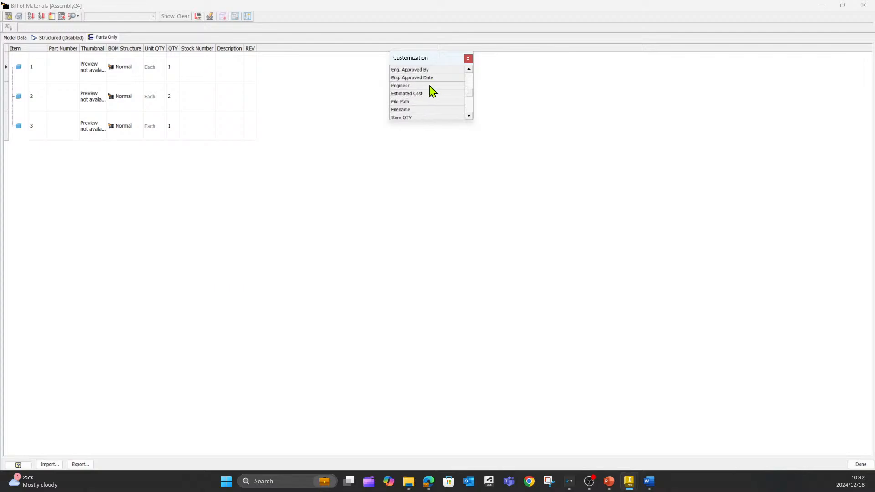
{"action": "scroll", "coordinate": [432, 91], "scroll_direction": "down", "scroll_amount": 1}
{"action": "mouse_move", "coordinate": [407, 86]}
{"action": "left_mouse_down"}
{"action": "mouse_move", "coordinate": [261, 74]}
{"action": "mouse_move", "coordinate": [274, 53]}
{"action": "left_mouse_up"}
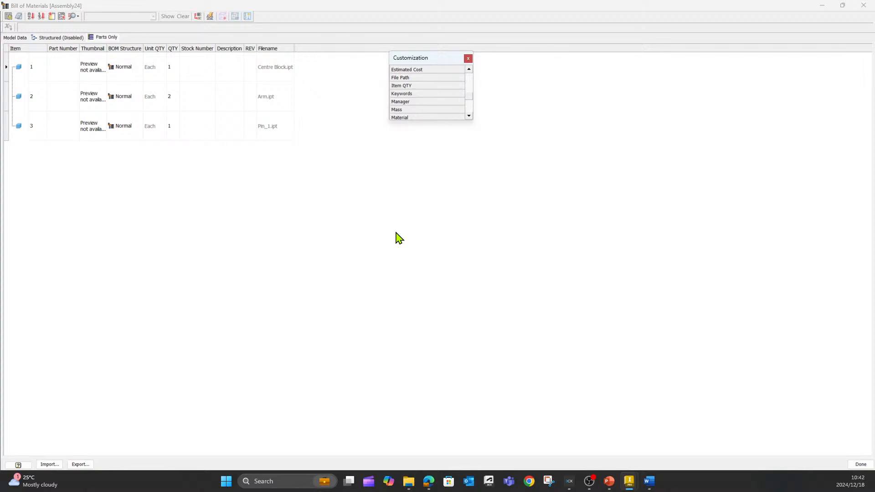
{"action": "left_click", "coordinate": [469, 61]}
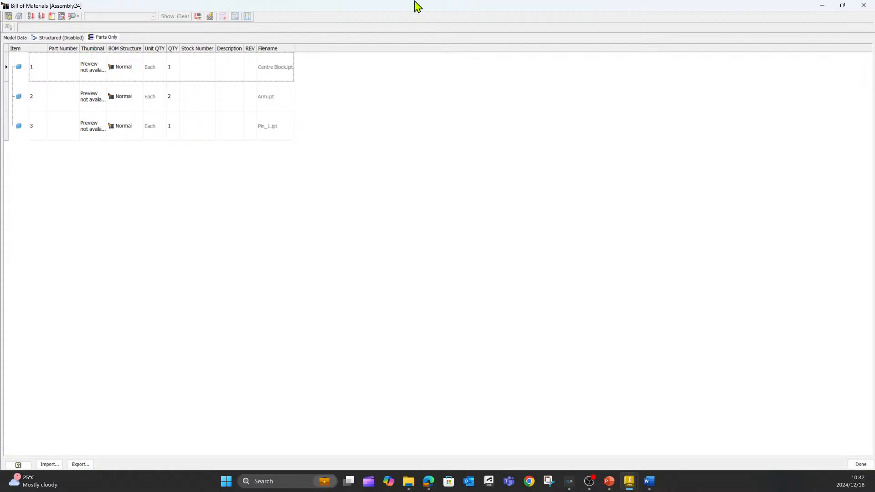
{"action": "left_click", "coordinate": [865, 6]}
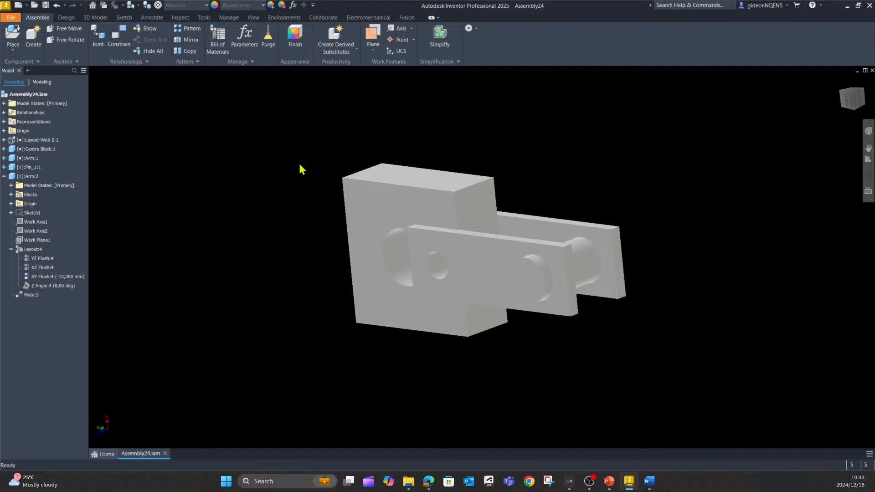
Open Sketch1 of Layout-Web 2:1 for editing, examine the dimensions inside its Centre Block:1 sketch block, and leave the block.
{"action": "left_click", "coordinate": [4, 176]}
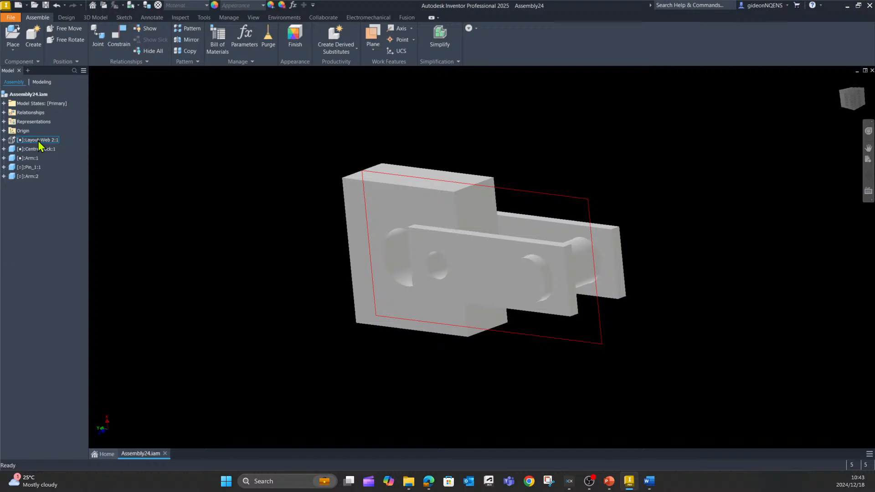
{"action": "left_click", "coordinate": [4, 139]}
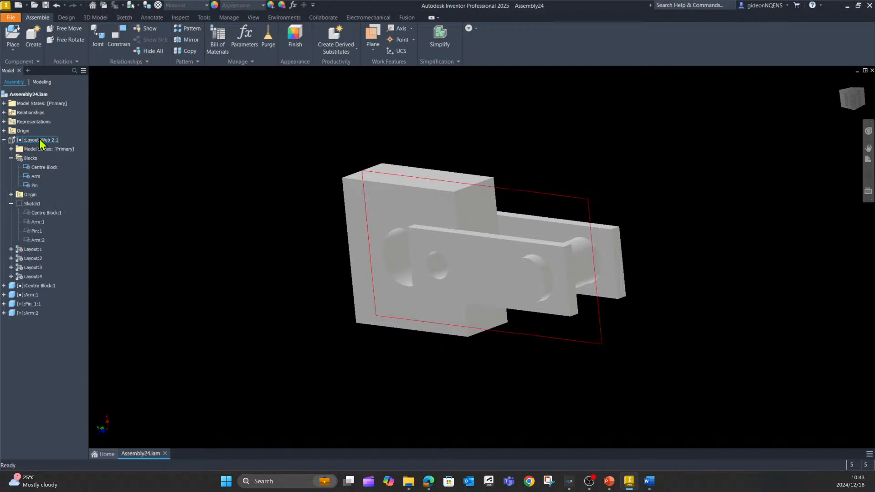
{"action": "double_click", "coordinate": [37, 141]}
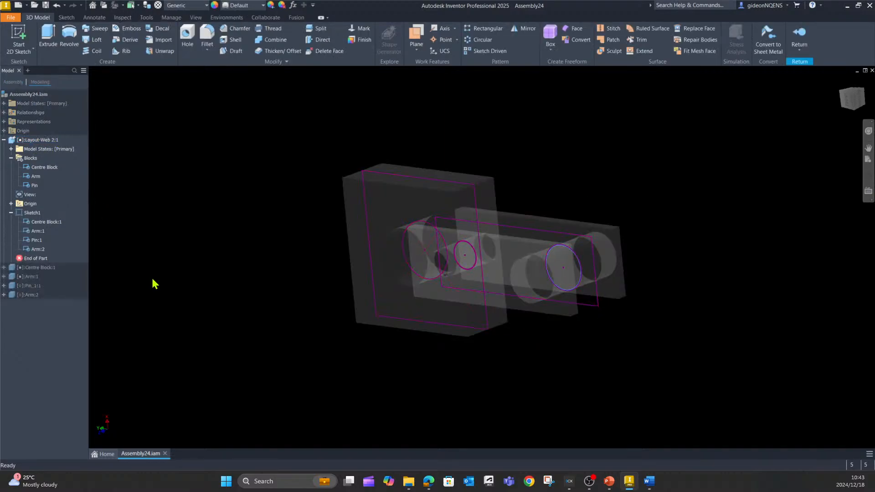
{"action": "double_click", "coordinate": [33, 213]}
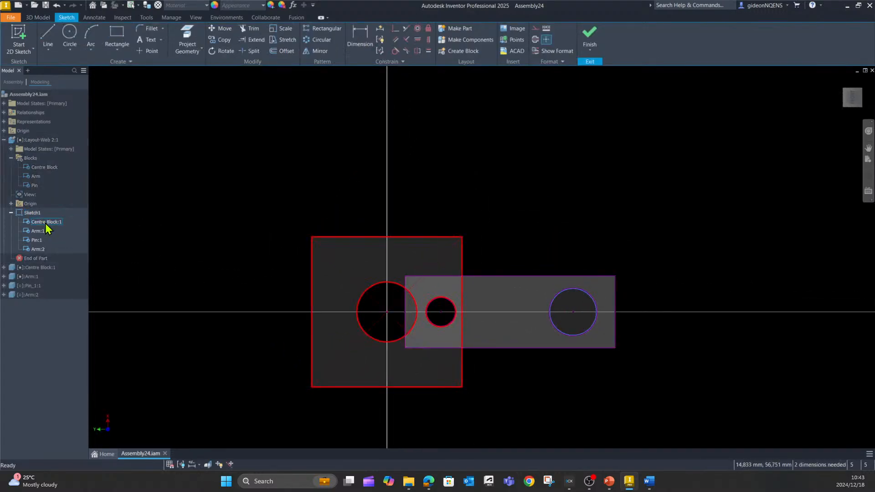
{"action": "left_click", "coordinate": [45, 223]}
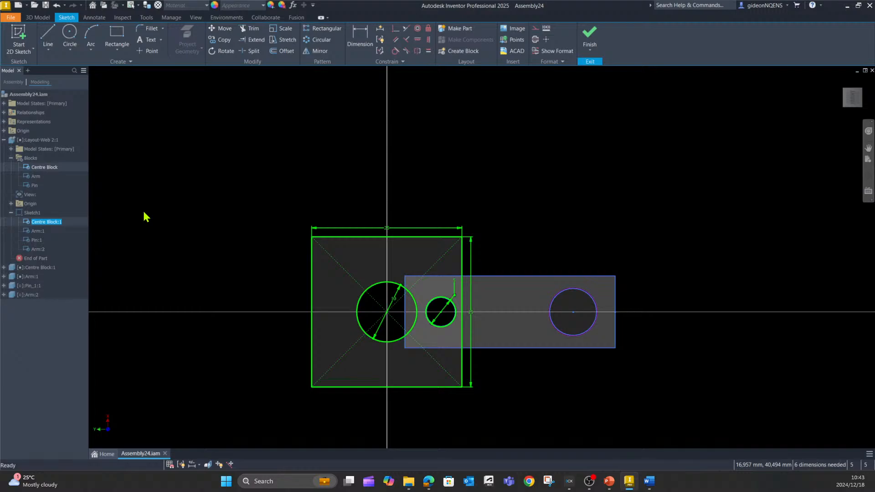
{"action": "left_click", "coordinate": [589, 37]}
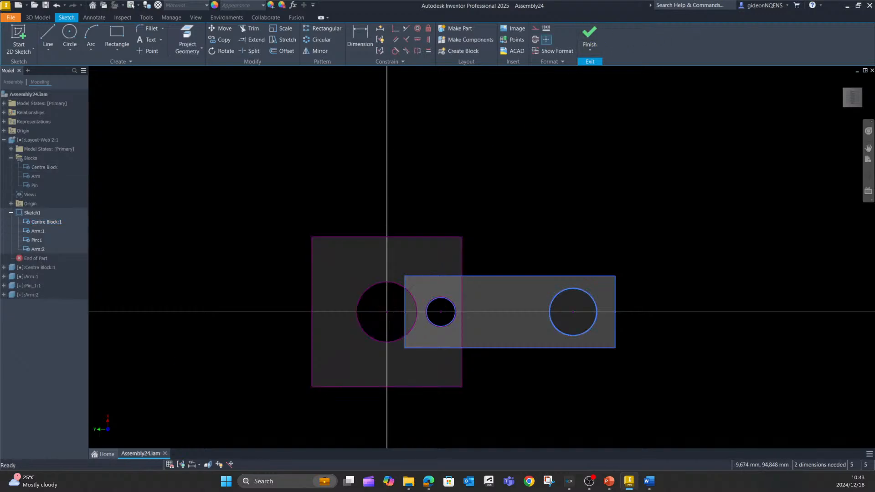